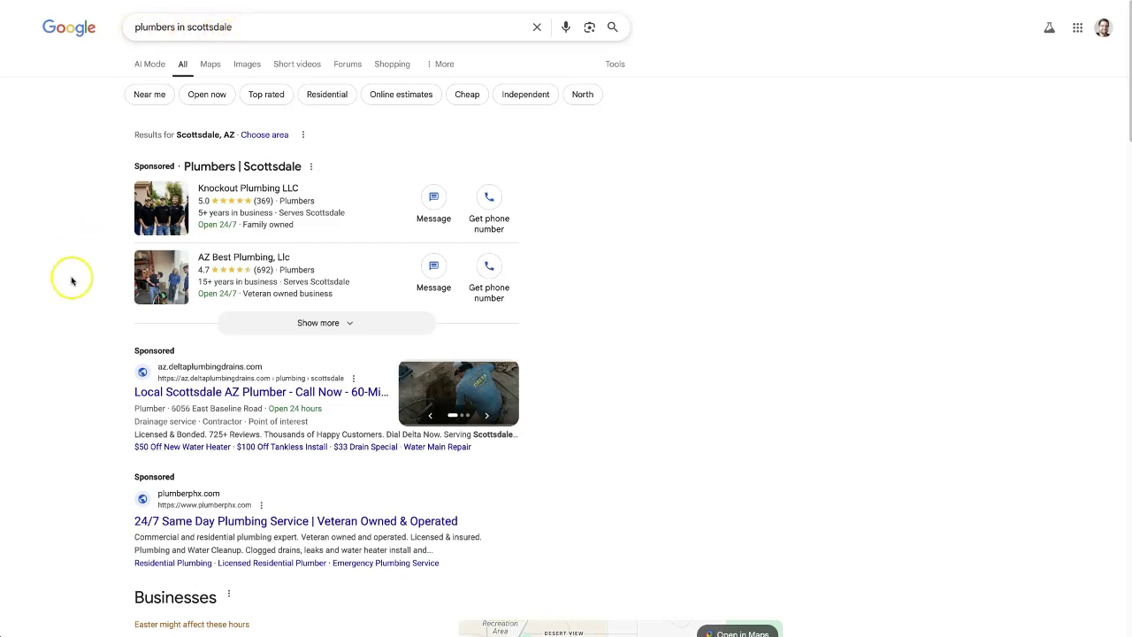
Step: Review the sponsored plumber listings and the Businesses section in the results for plumbers in scottsdale
scroll(78, 282, down, 5)
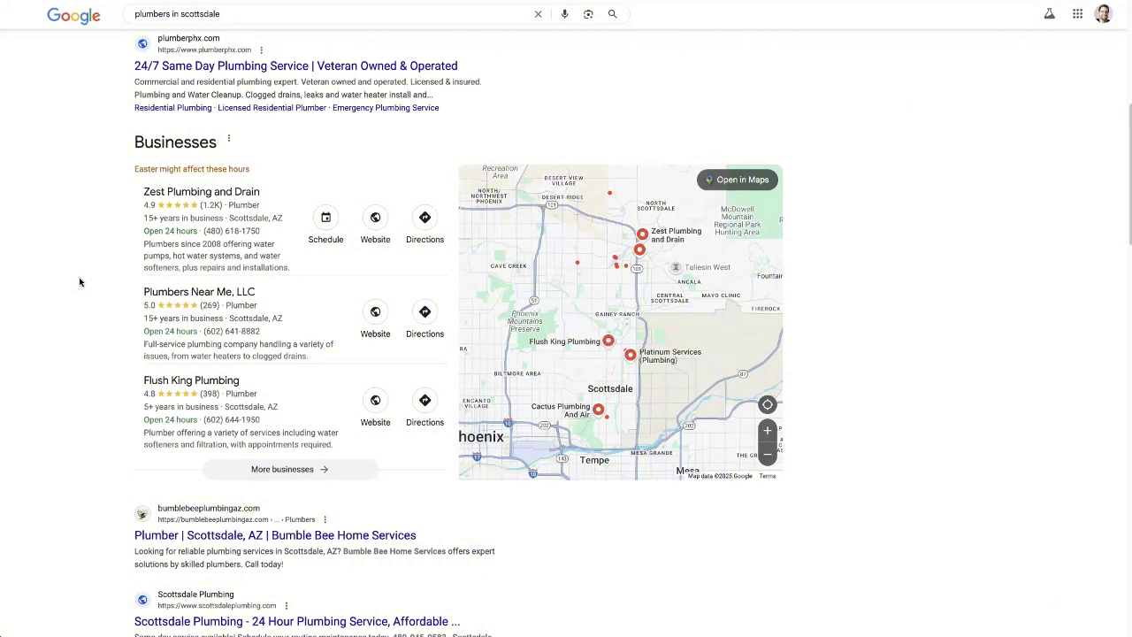
scroll(80, 281, down, 1)
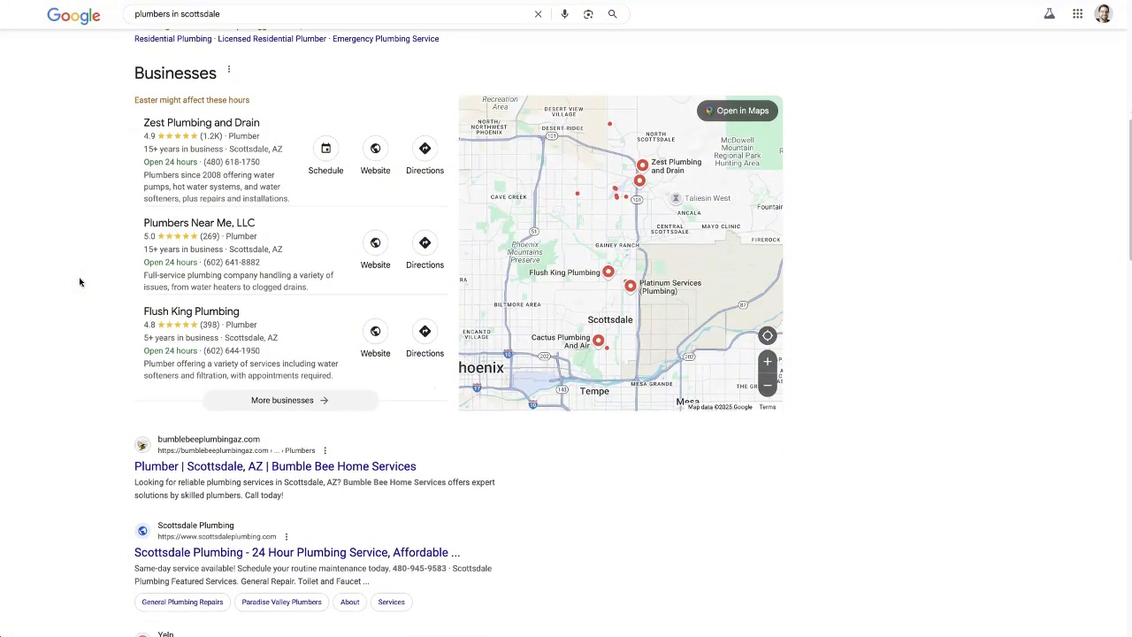
click(83, 162)
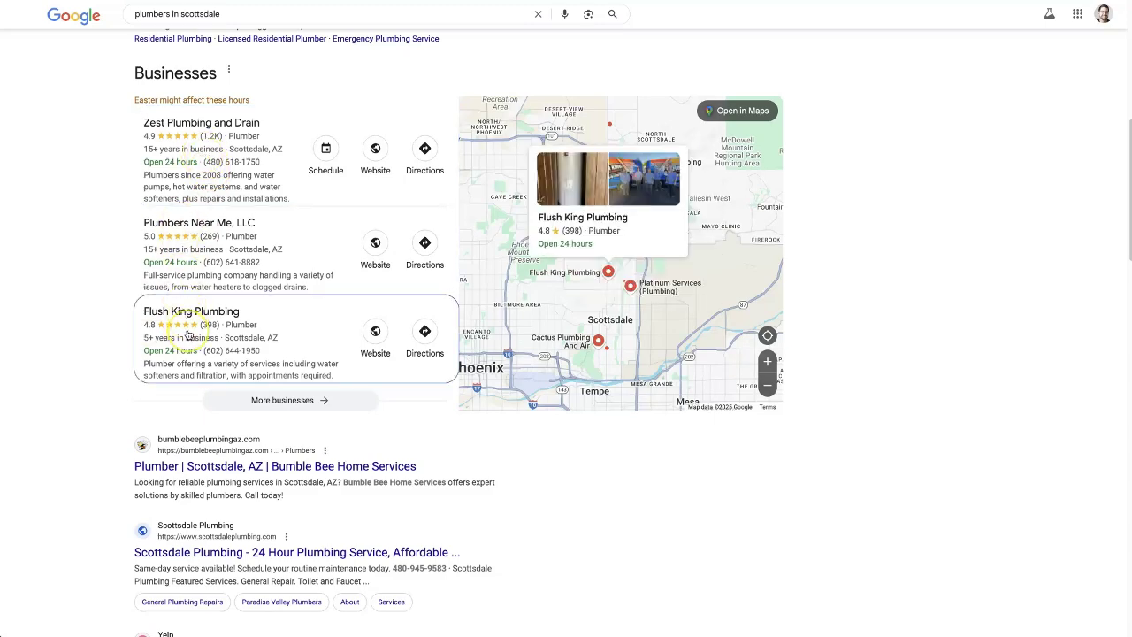
scroll(74, 277, down, 1)
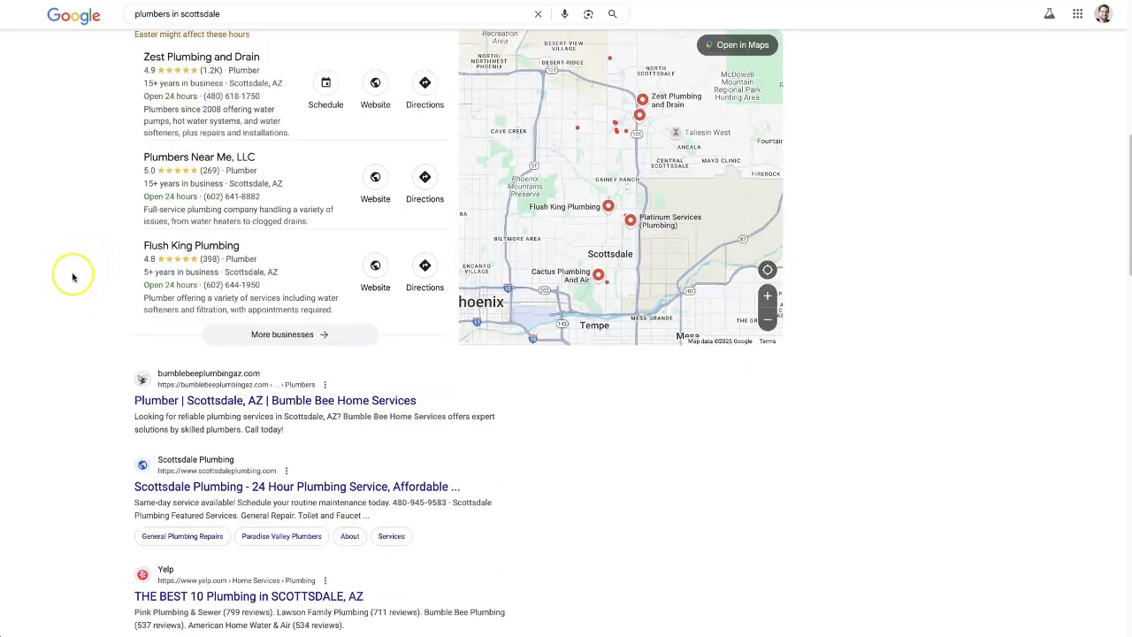
scroll(71, 368, up, 4)
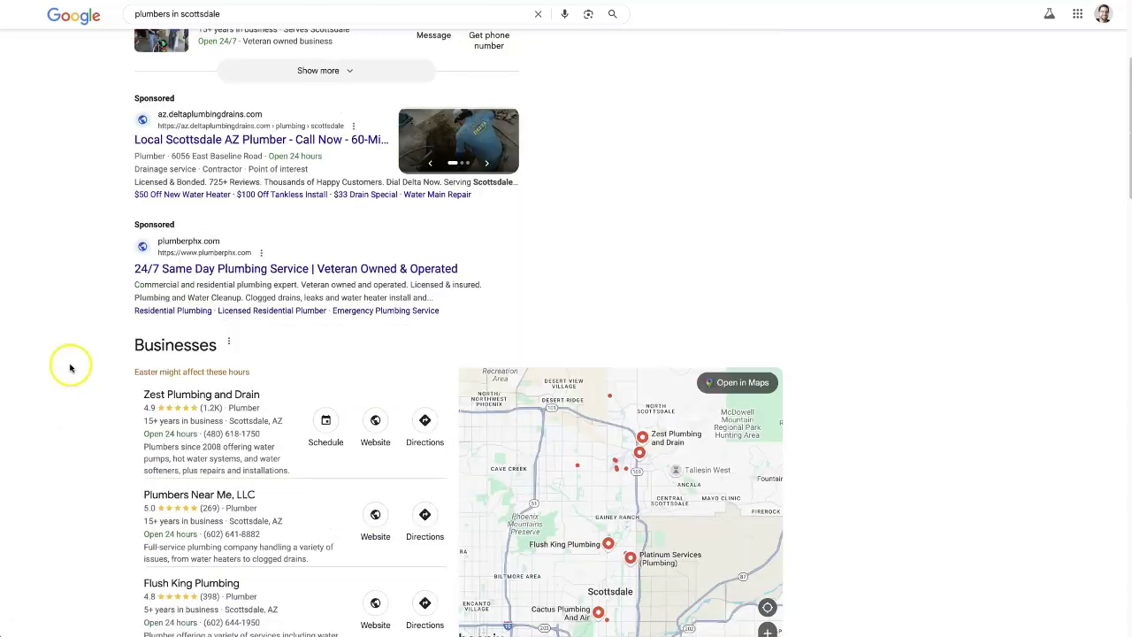
scroll(71, 368, up, 3)
scroll(89, 481, down, 3)
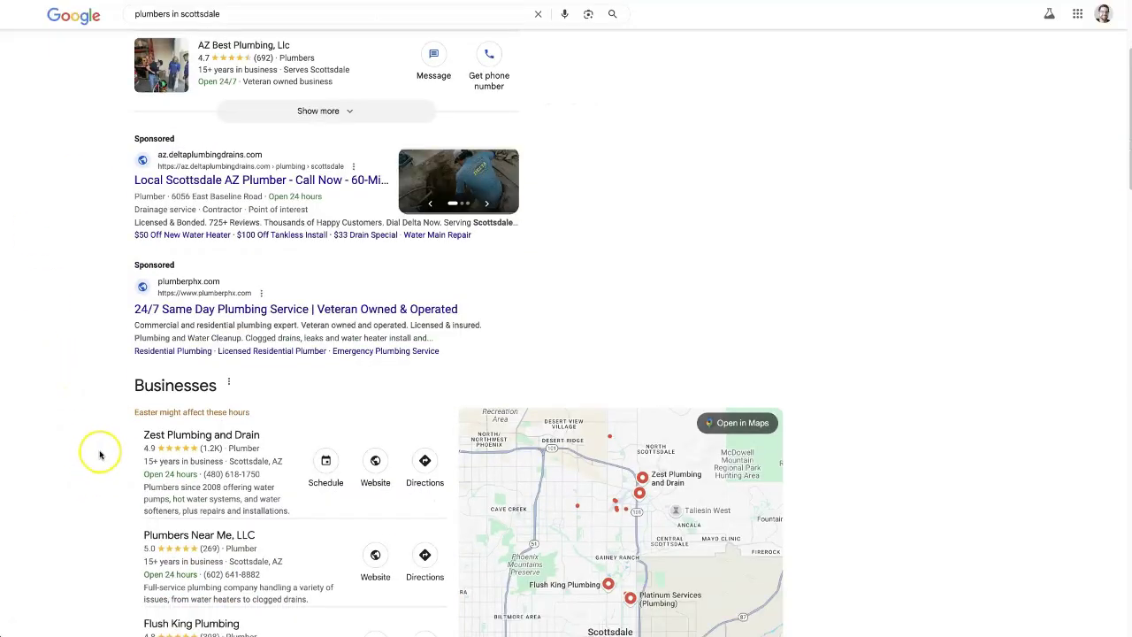
scroll(102, 433, down, 2)
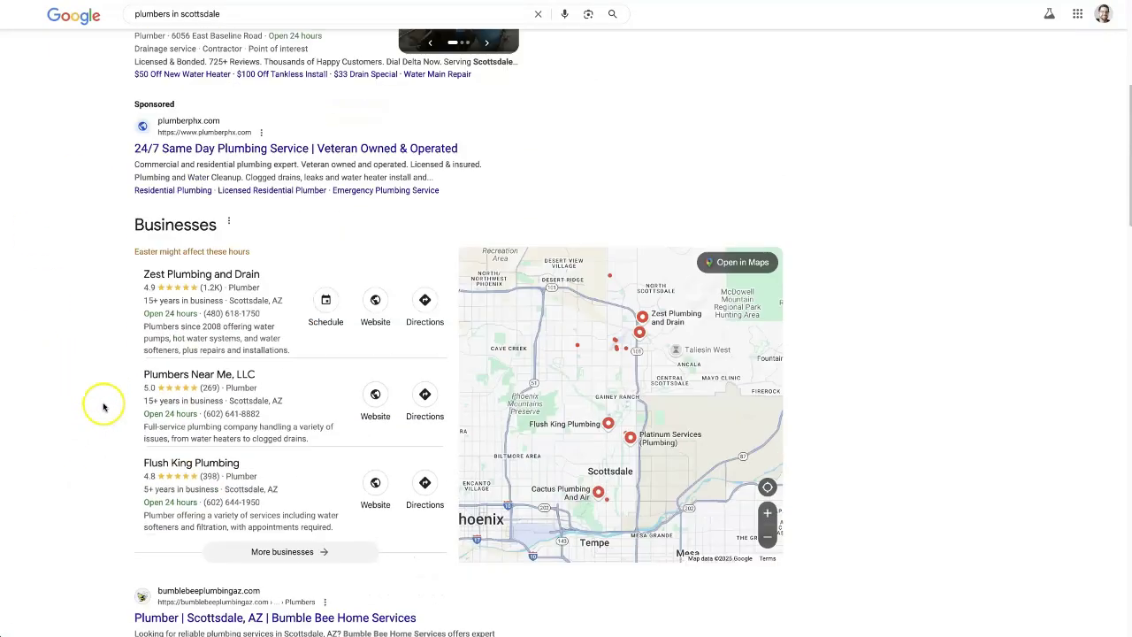
scroll(83, 370, down, 1)
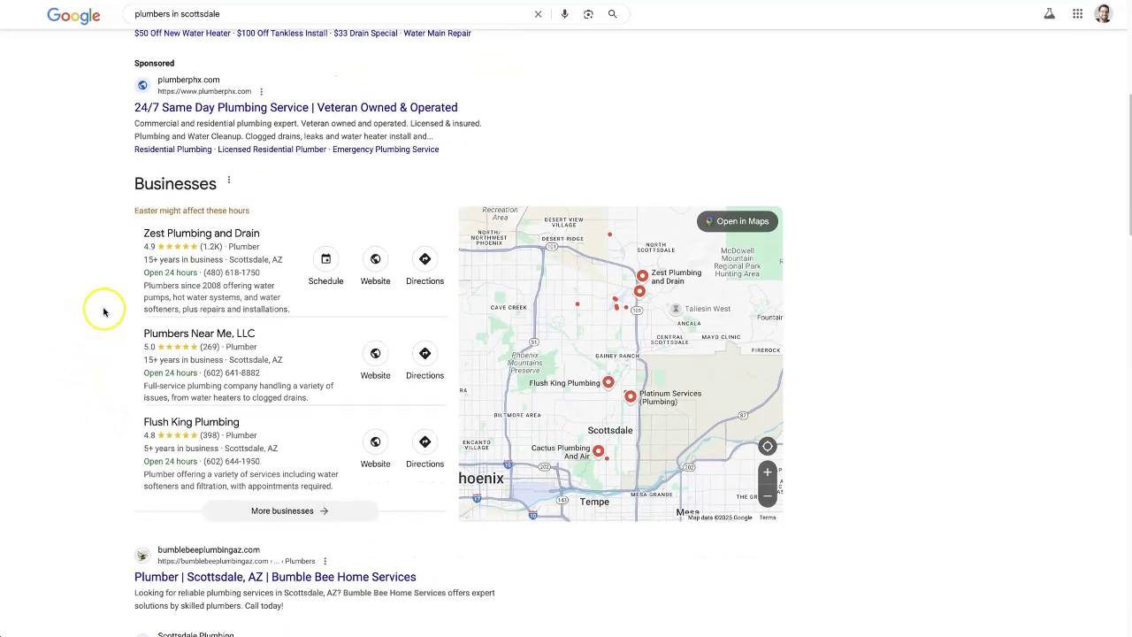
Step: Compare the ratings and review counts of Zest Plumbing and Drain, Plumbers Near Me, LLC and Flush King Plumbing
scroll(95, 315, down, 2)
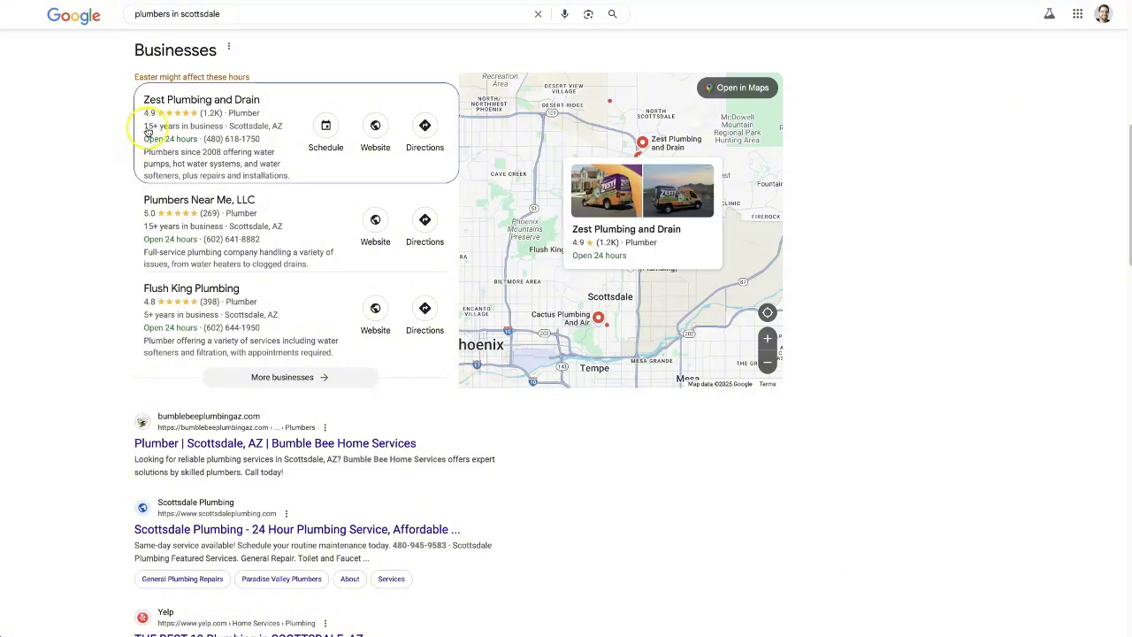
mouse_move(158, 330)
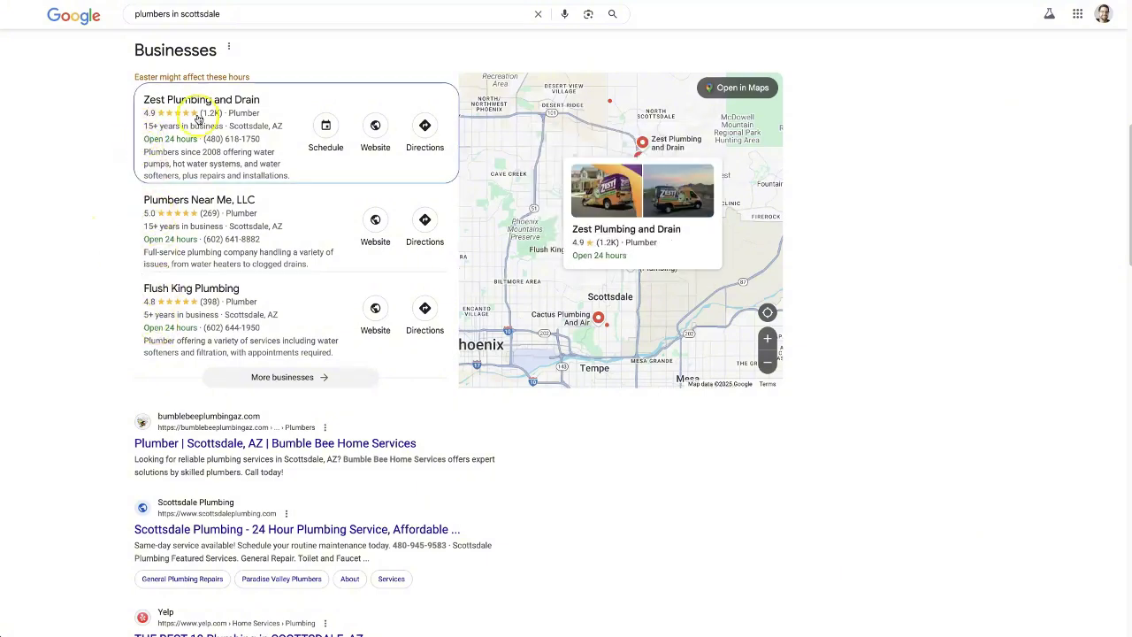
mouse_move(202, 215)
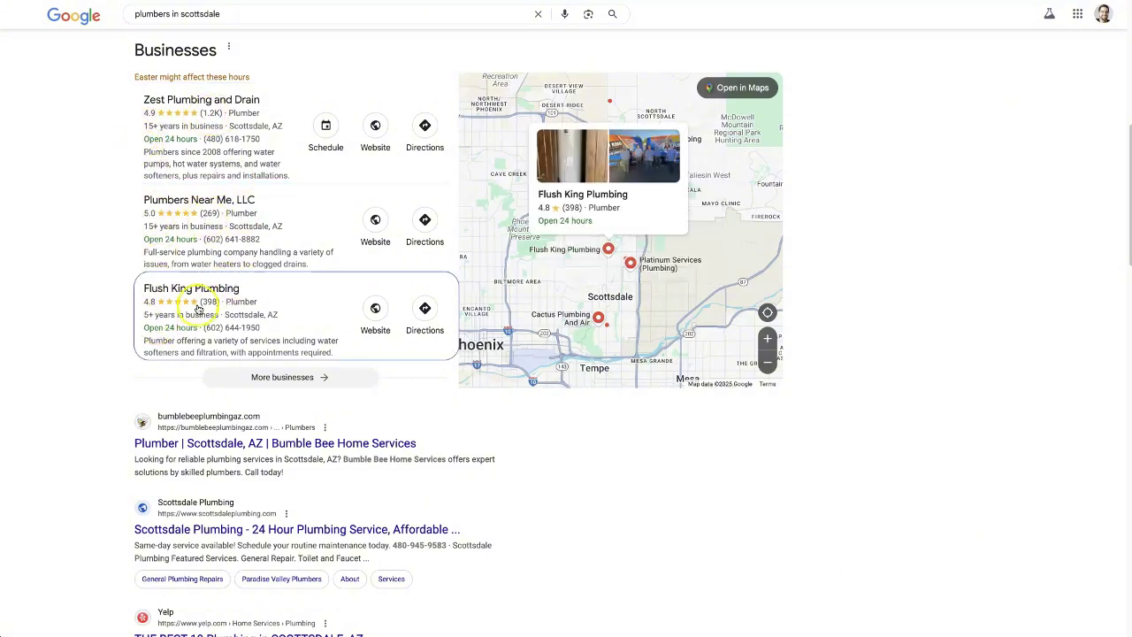
mouse_move(157, 120)
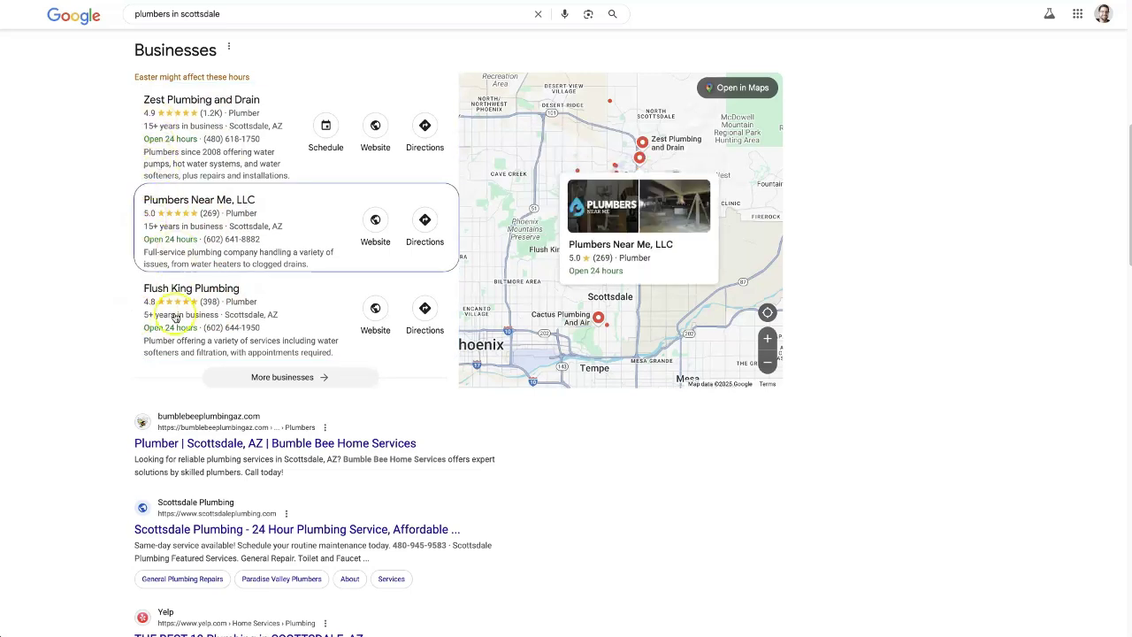
mouse_move(232, 206)
mouse_move(222, 323)
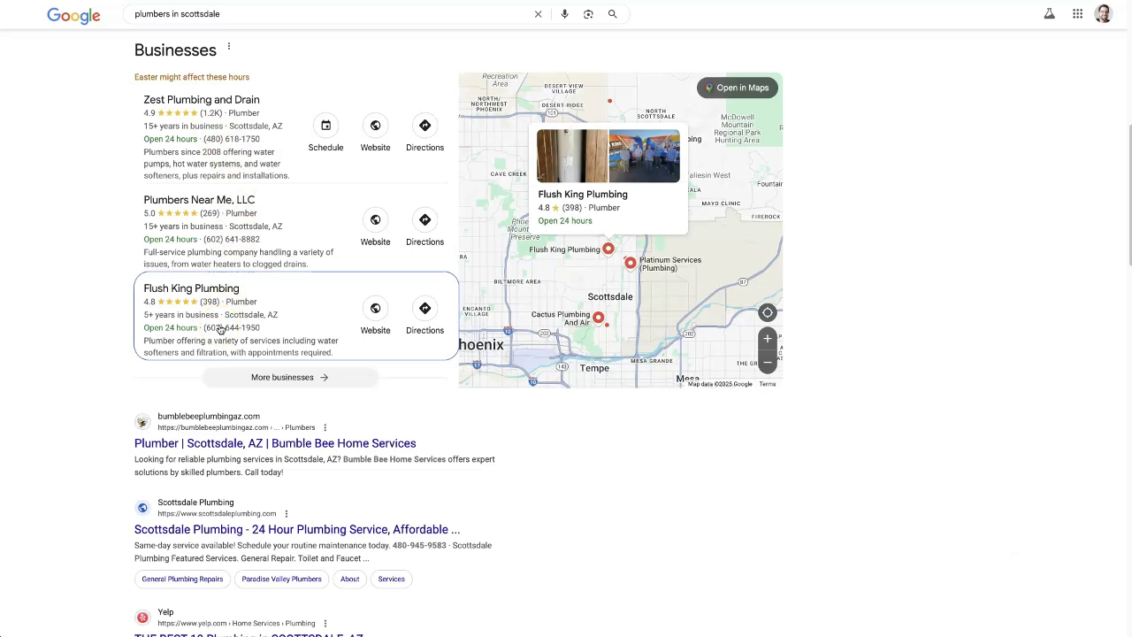
mouse_move(217, 143)
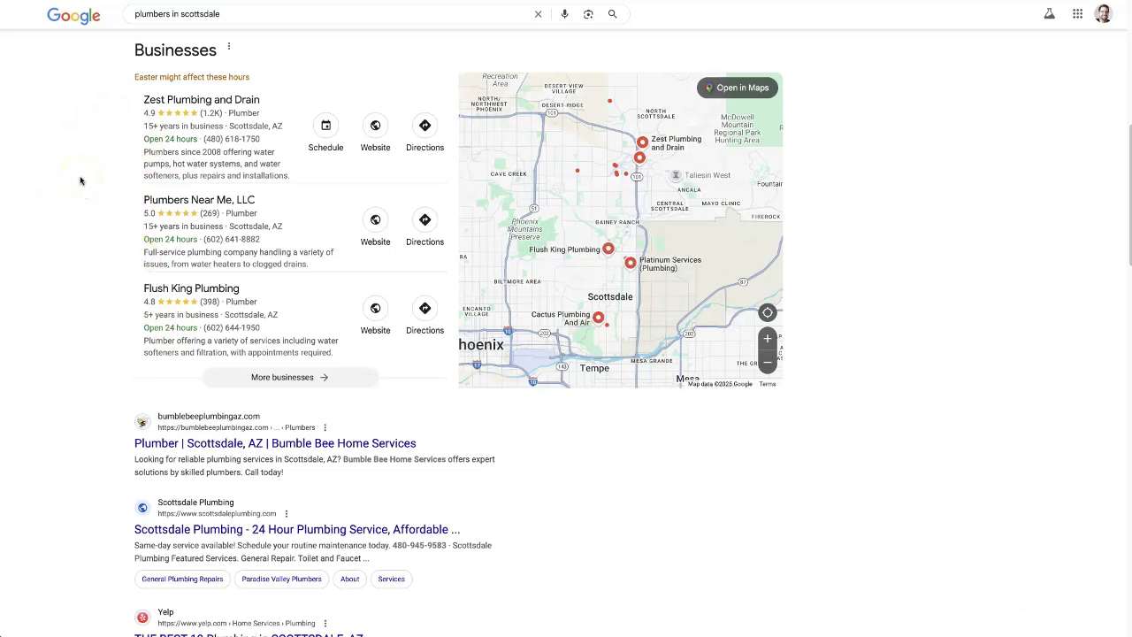
Step: Examine the organic results, including the related questions and forum discussions, and compare them with the local business listings and map
scroll(80, 179, down, 1)
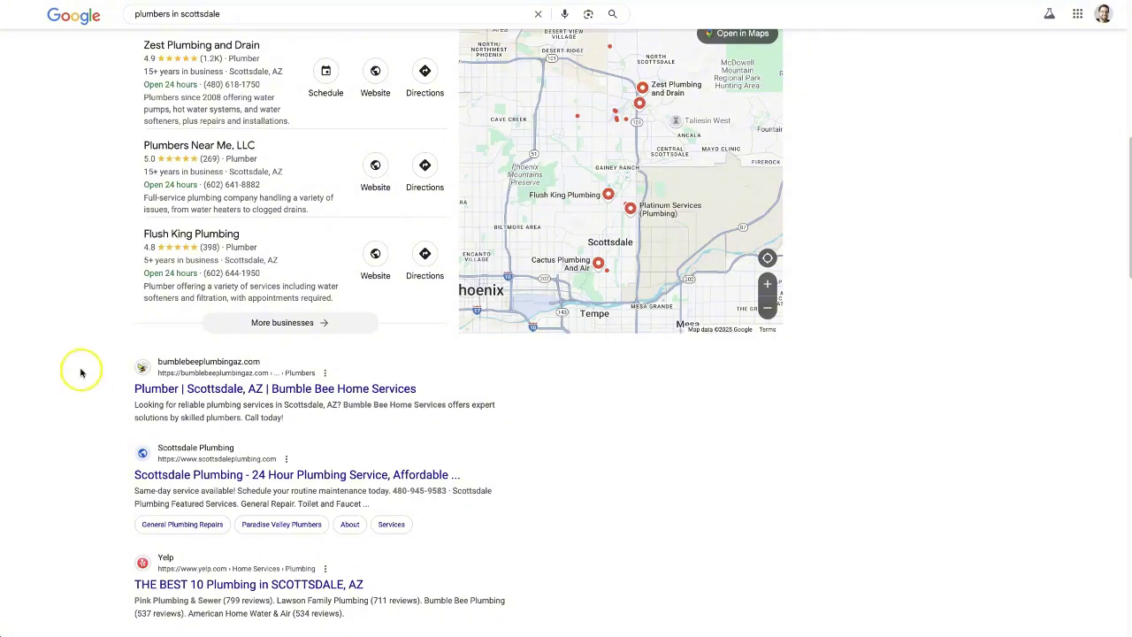
scroll(83, 324, down, 1)
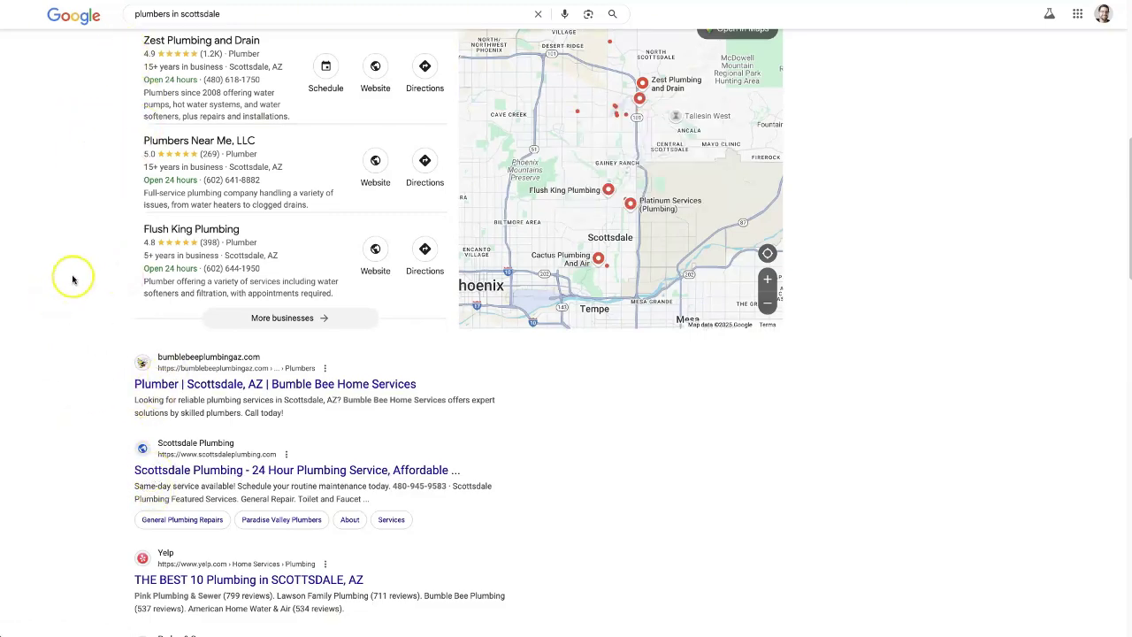
scroll(78, 265, down, 4)
scroll(97, 431, down, 4)
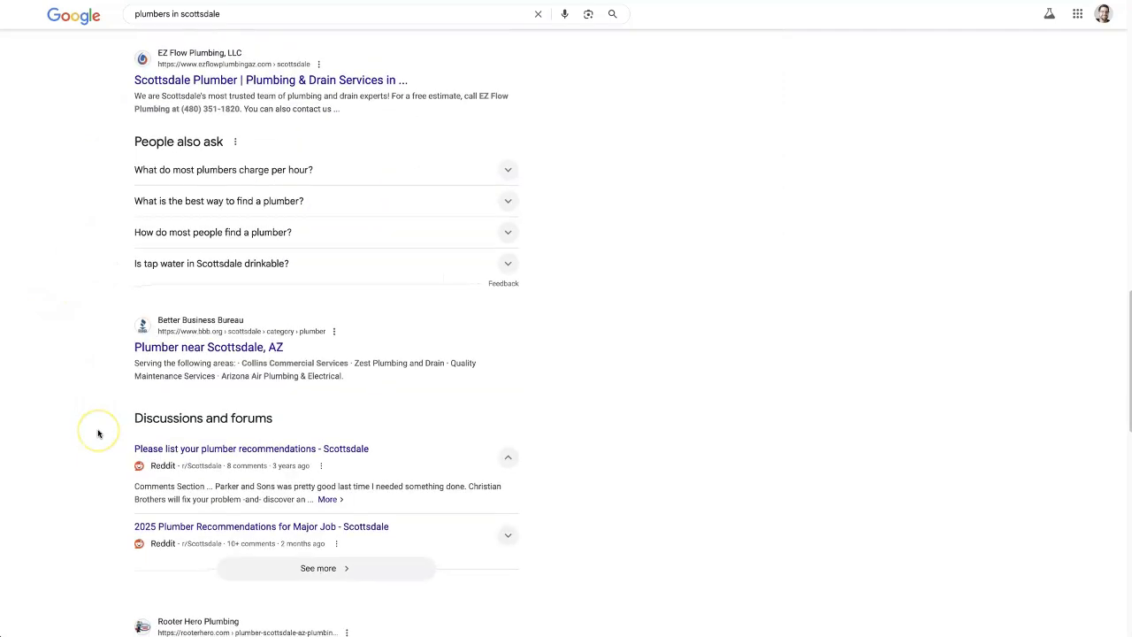
scroll(97, 431, up, 9)
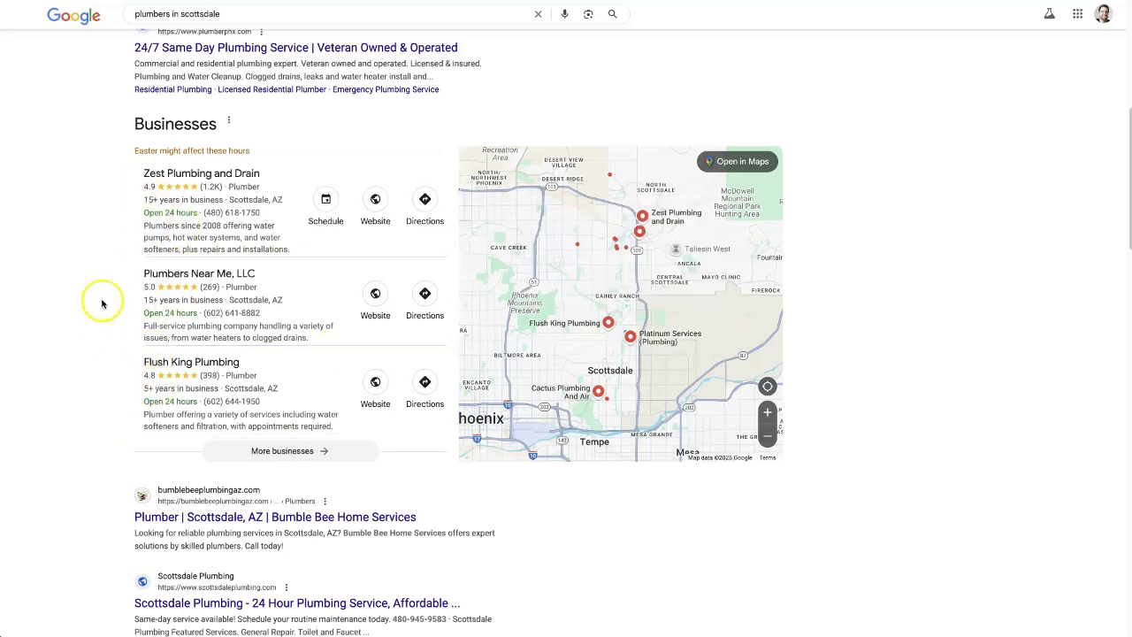
mouse_move(644, 232)
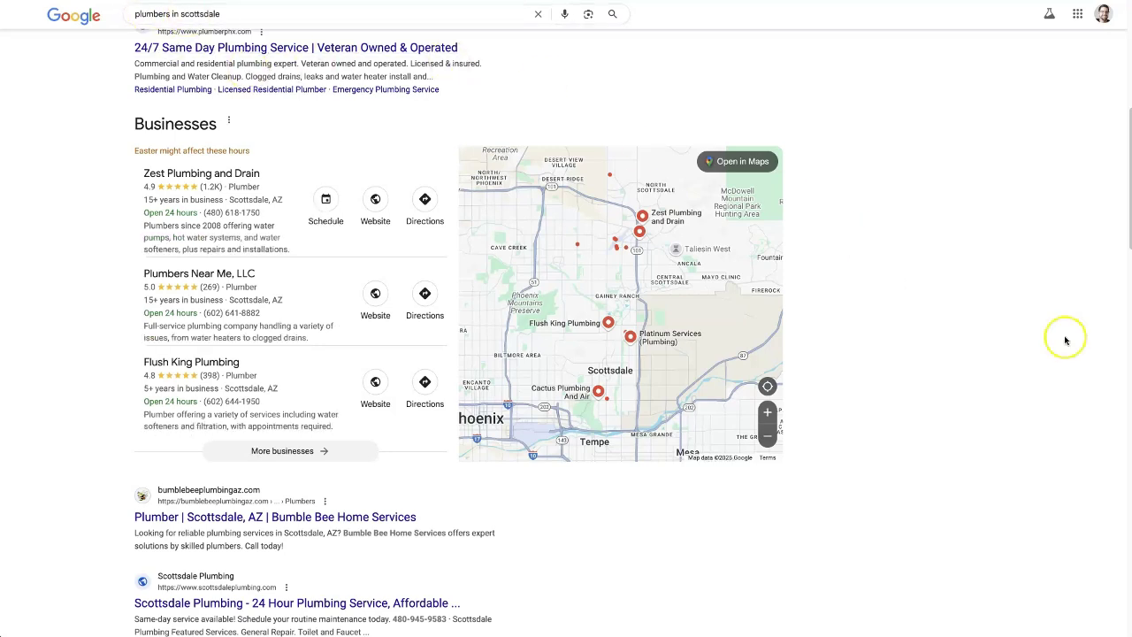
mouse_move(460, 438)
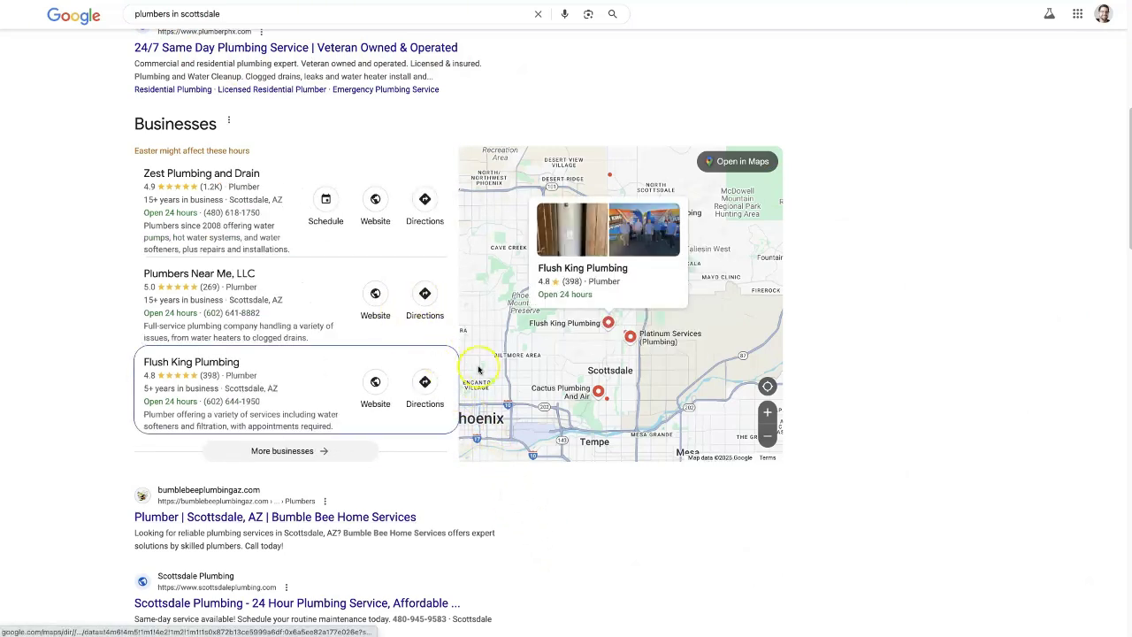
mouse_move(404, 336)
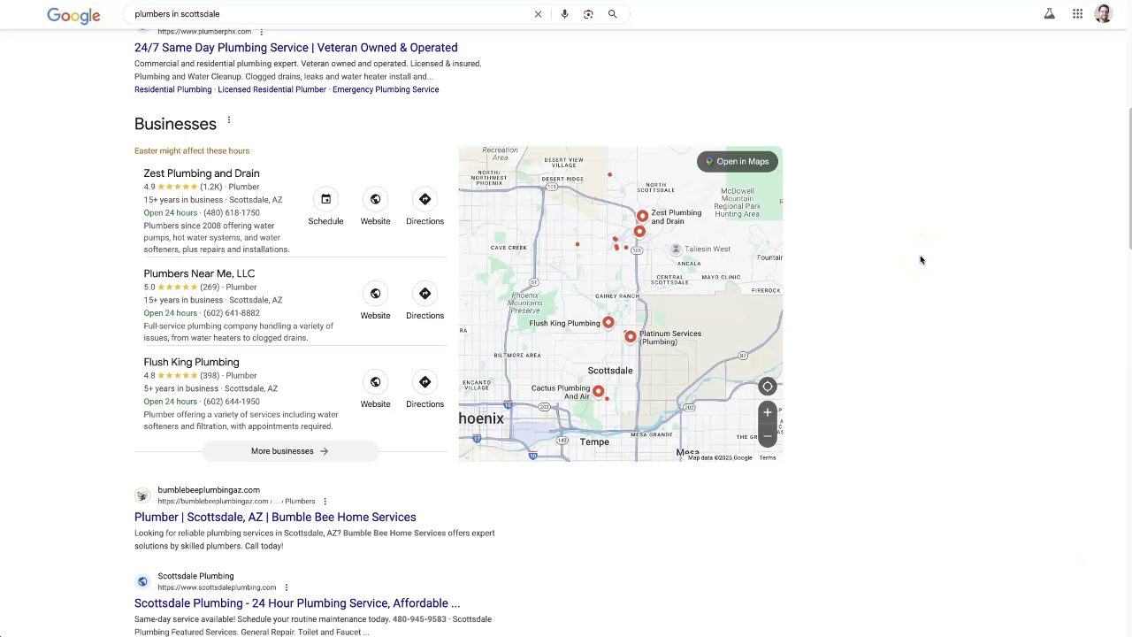
scroll(102, 196, down, 1)
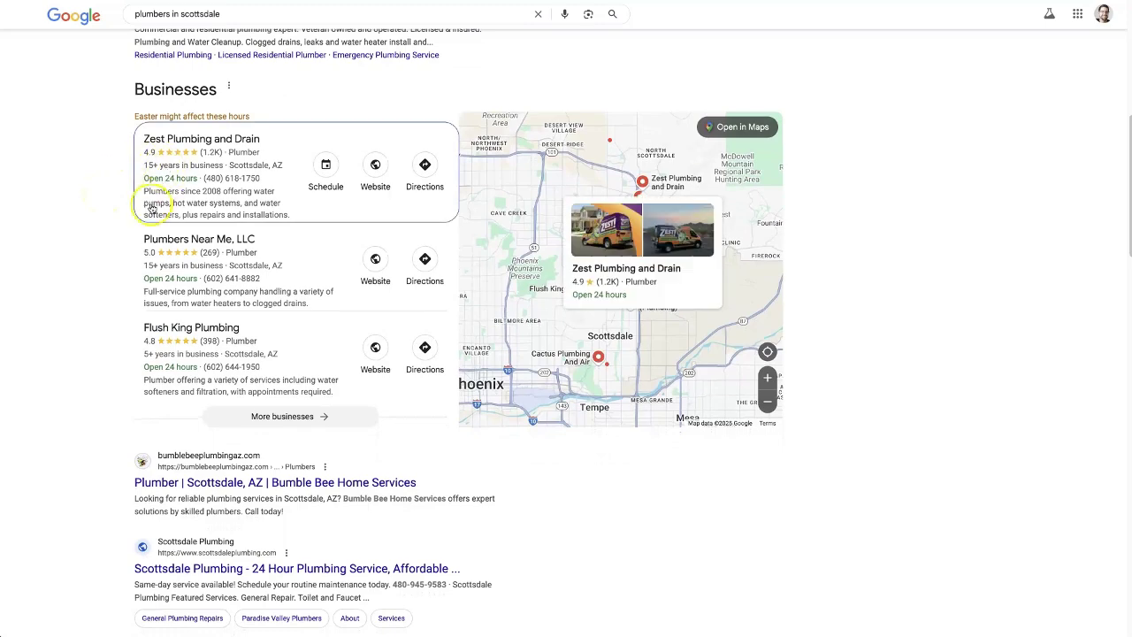
click(101, 156)
scroll(97, 168, down, 1)
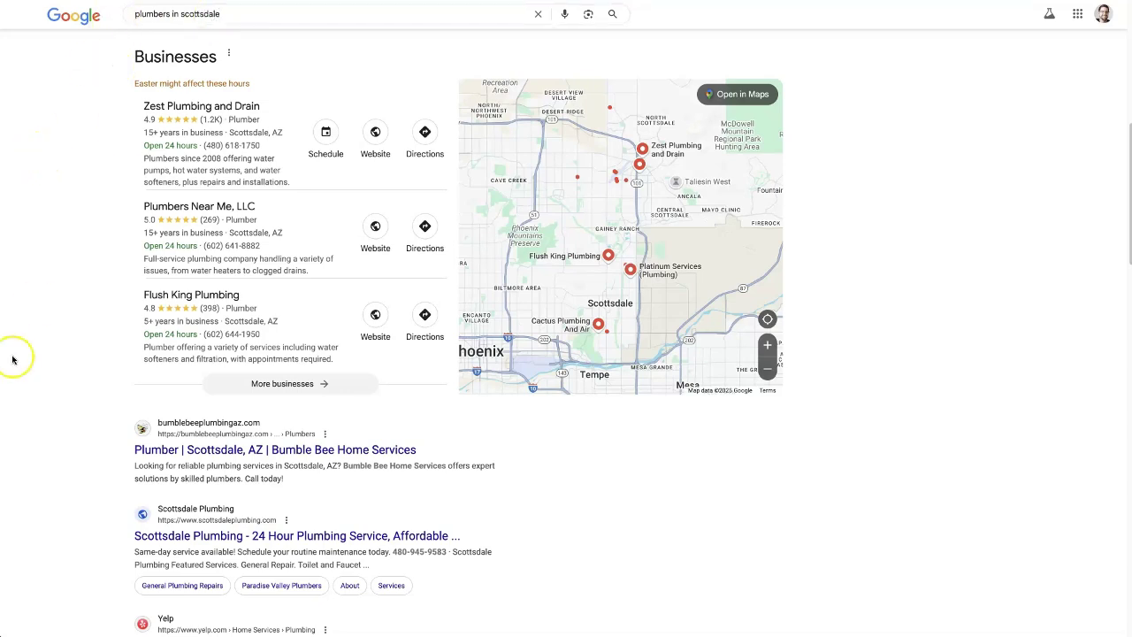
Step: Copy the link address of the Scottsdale Plumbing organic result
scroll(46, 397, down, 2)
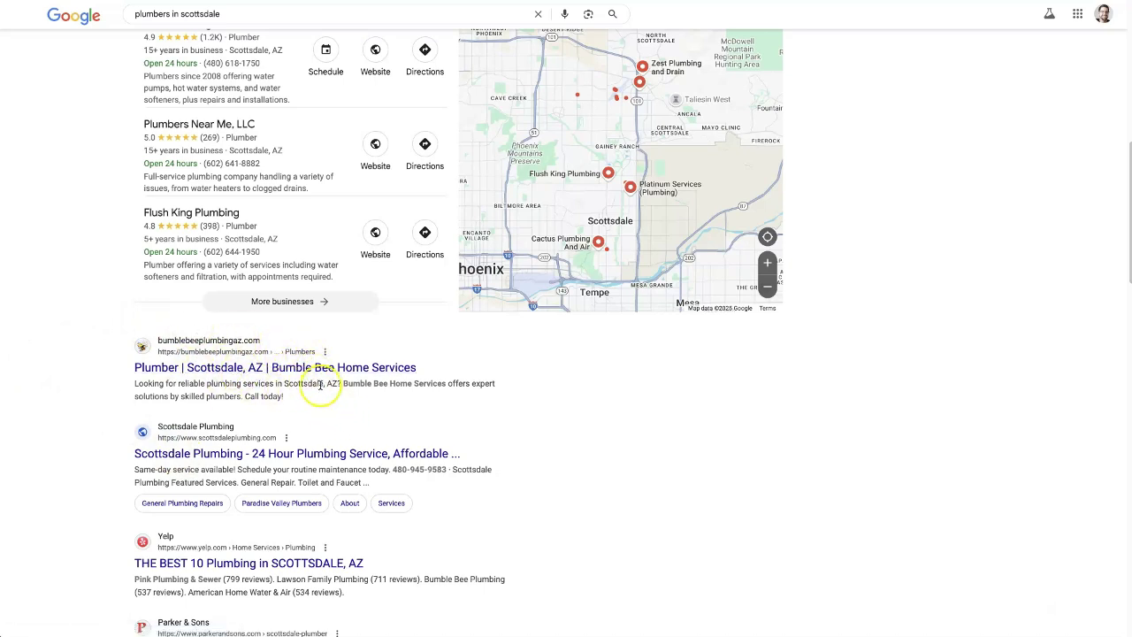
scroll(611, 411, up, 1)
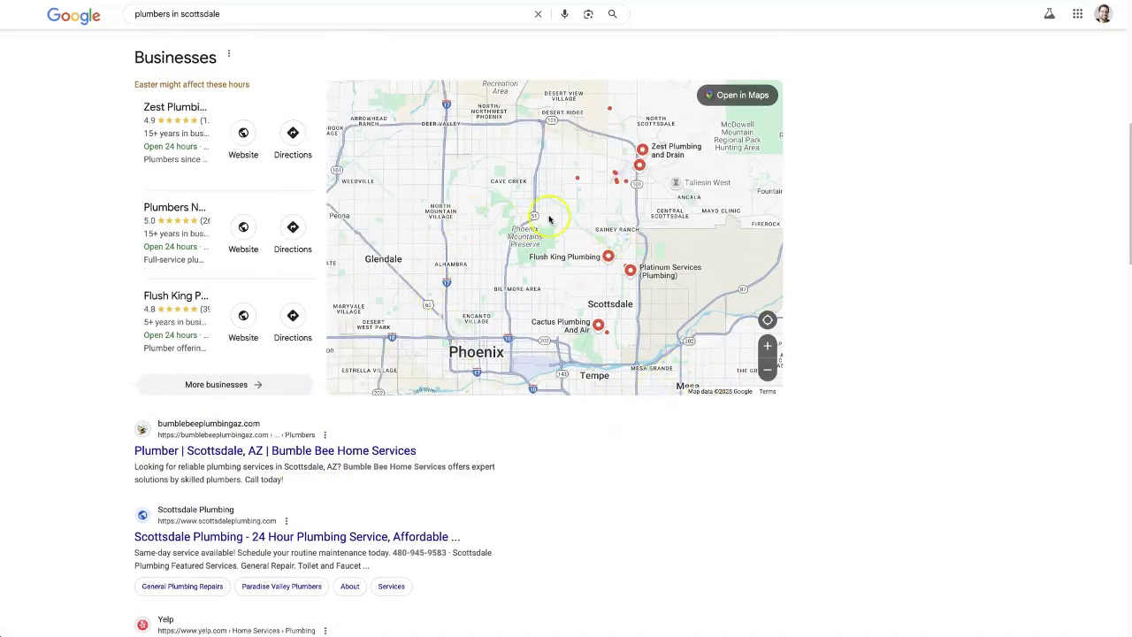
scroll(561, 488, down, 1)
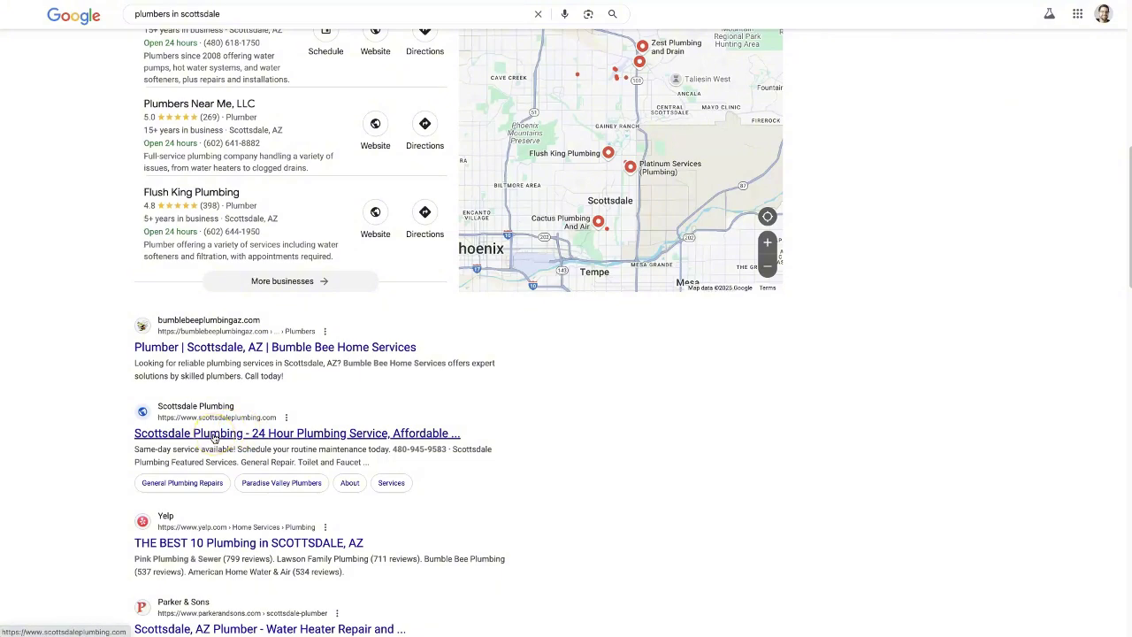
right_click(212, 437)
click(293, 495)
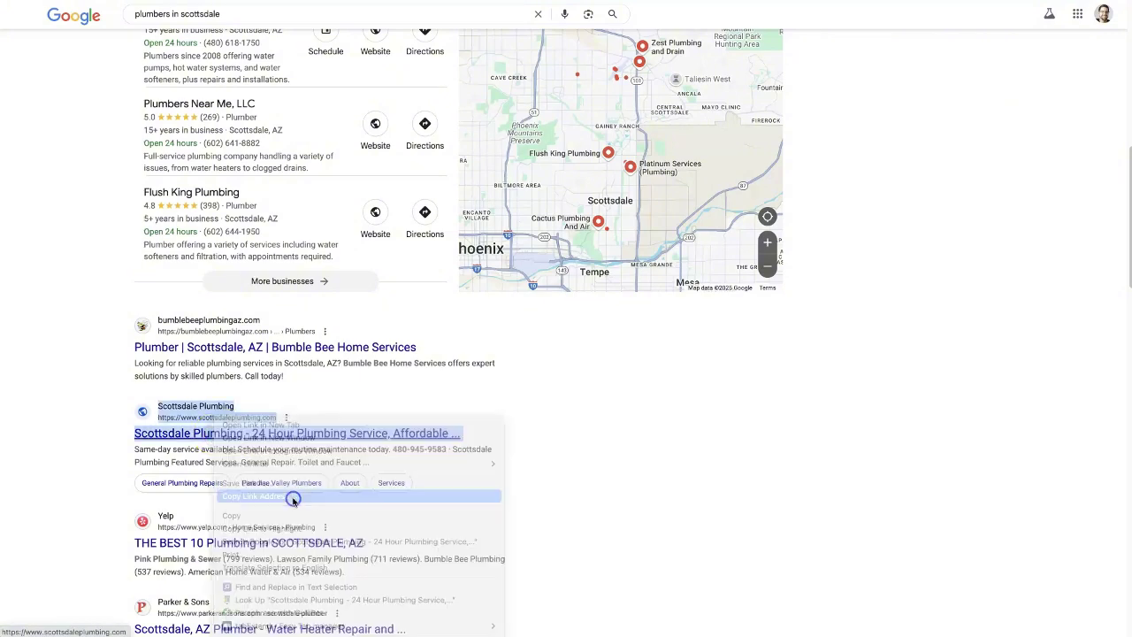
double_click(96, 432)
click(57, 419)
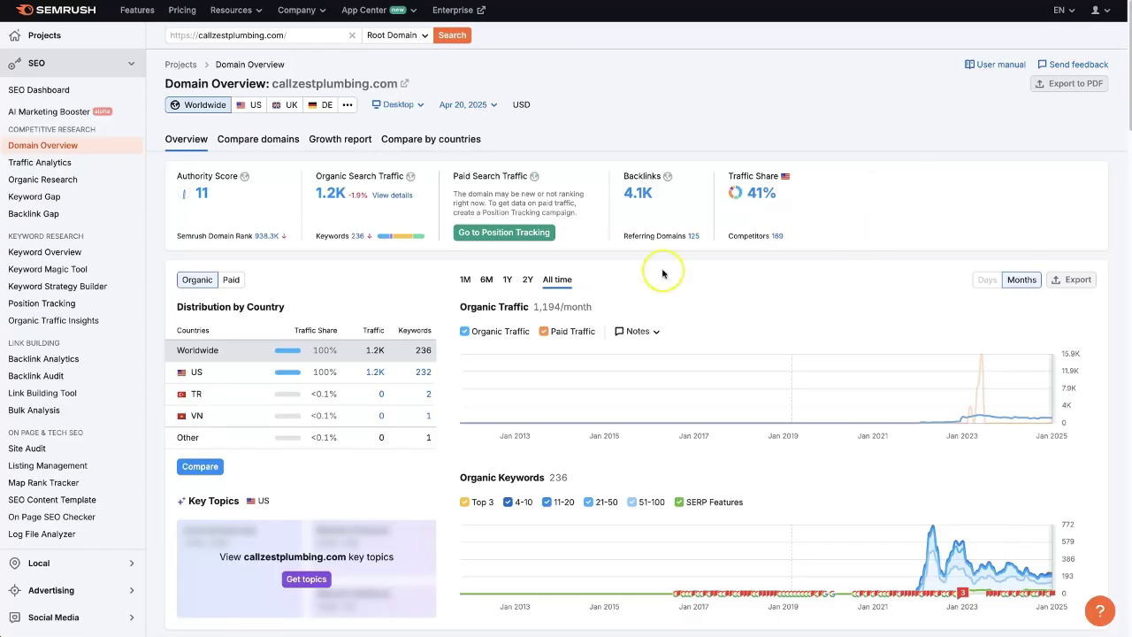
click(292, 35)
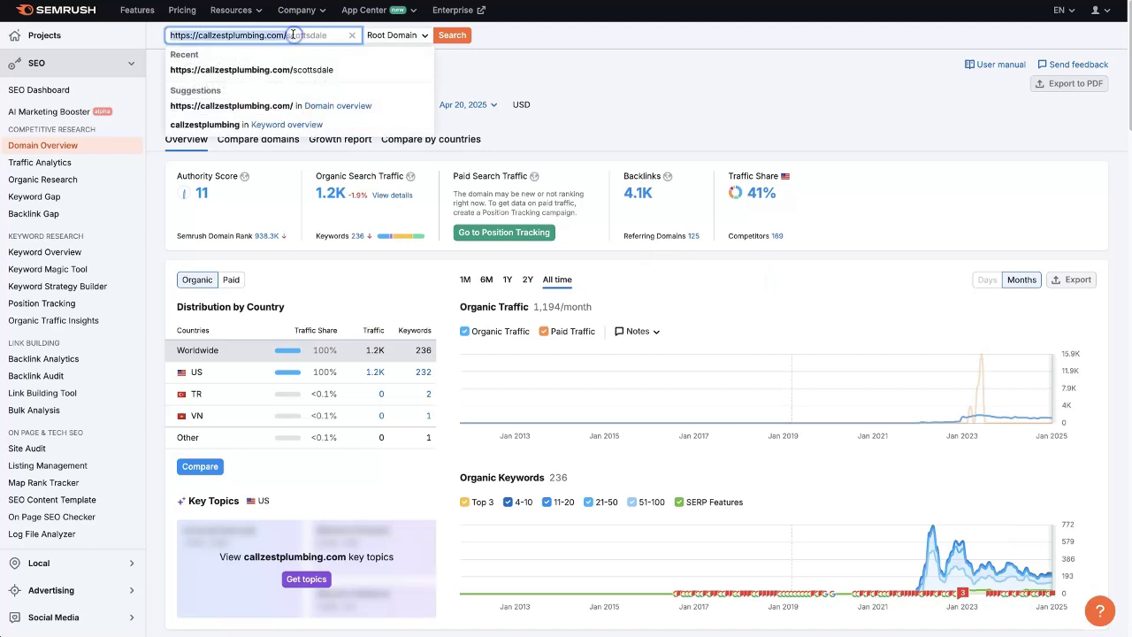
text(https://www.scottsdaleplumbing.com/)
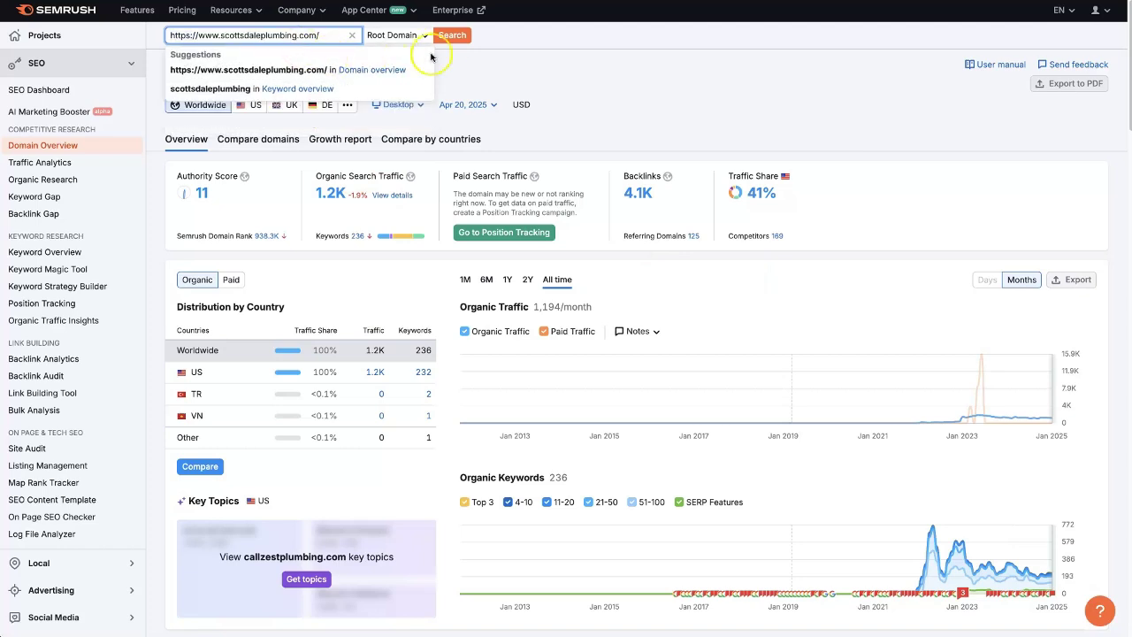
click(452, 35)
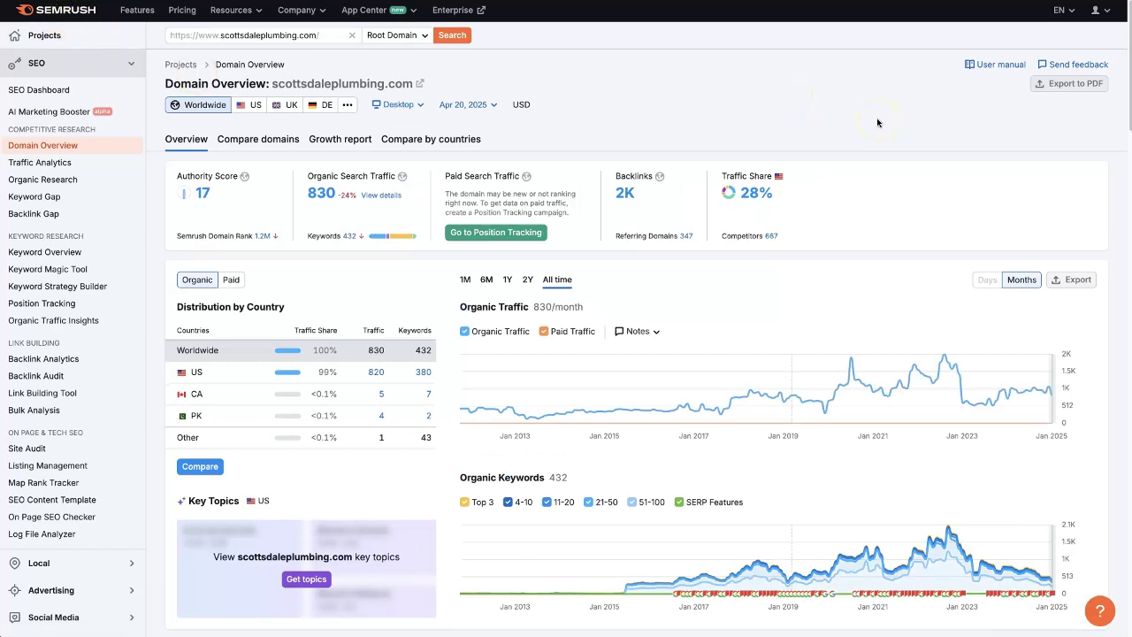
Step: Unpin and duplicate the Semrush browser tab, and return to the Google results
right_click(878, 123)
click(915, 23)
right_click(64, 1)
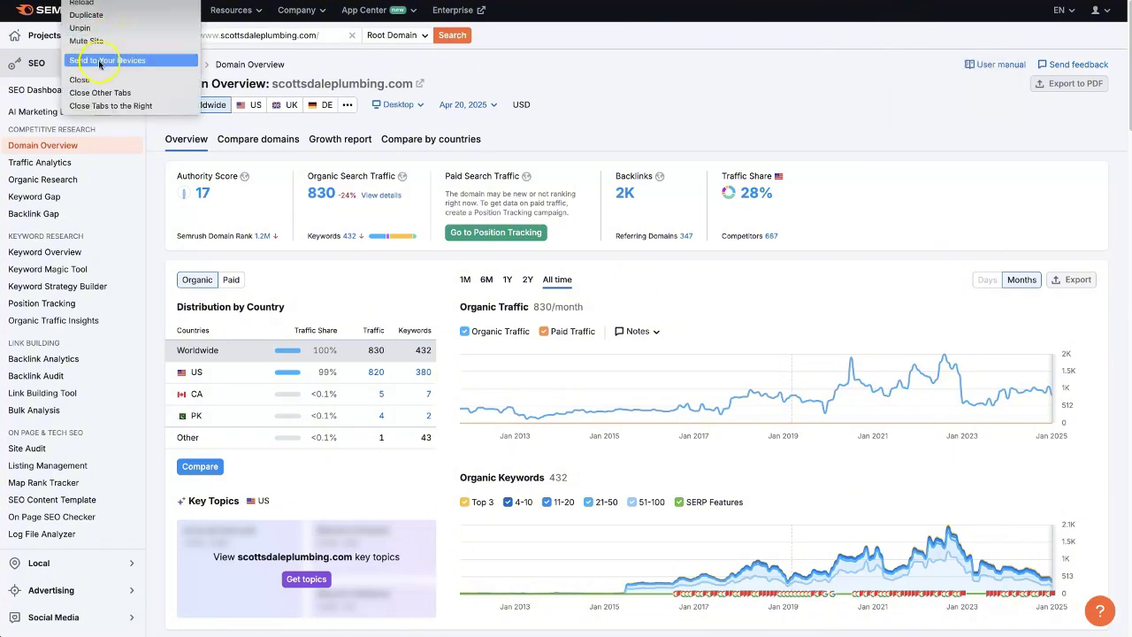
click(97, 28)
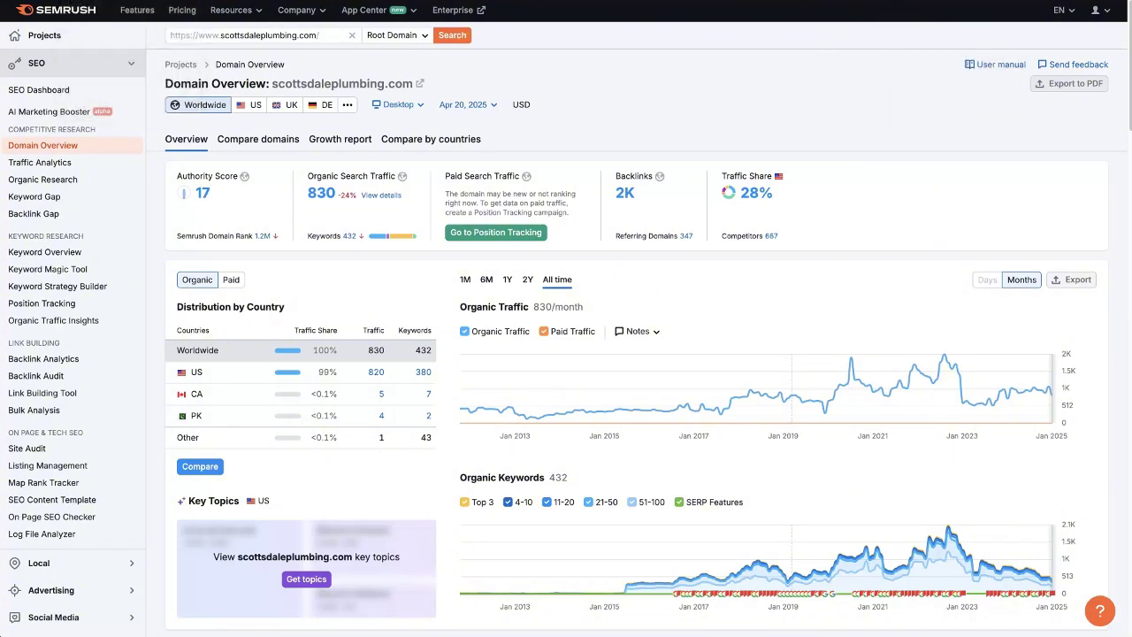
right_click(890, 1)
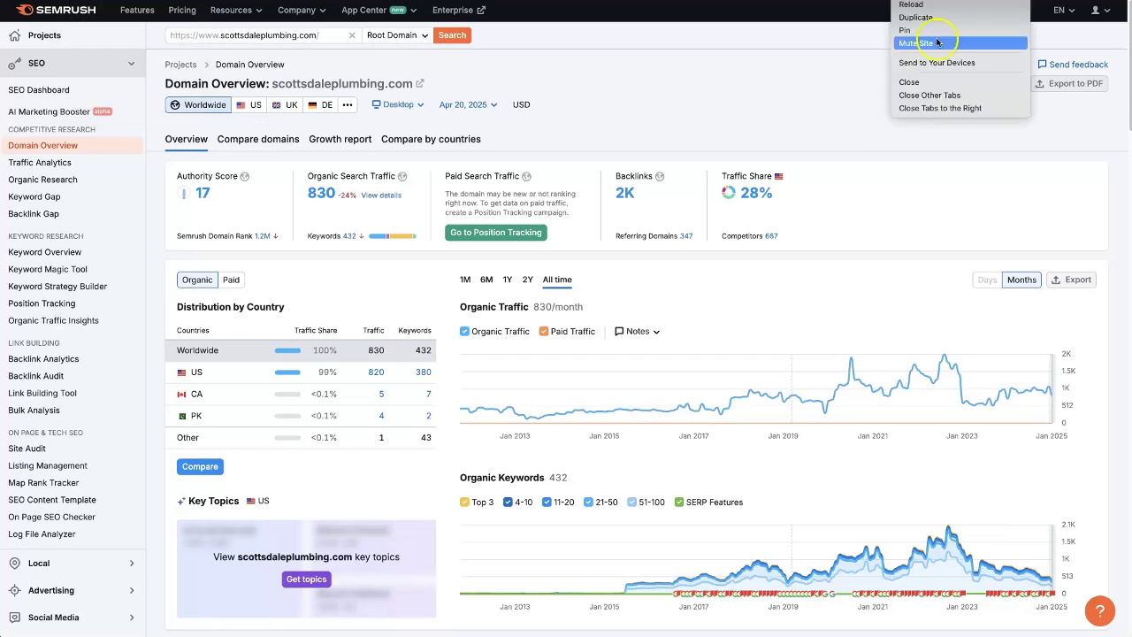
click(936, 18)
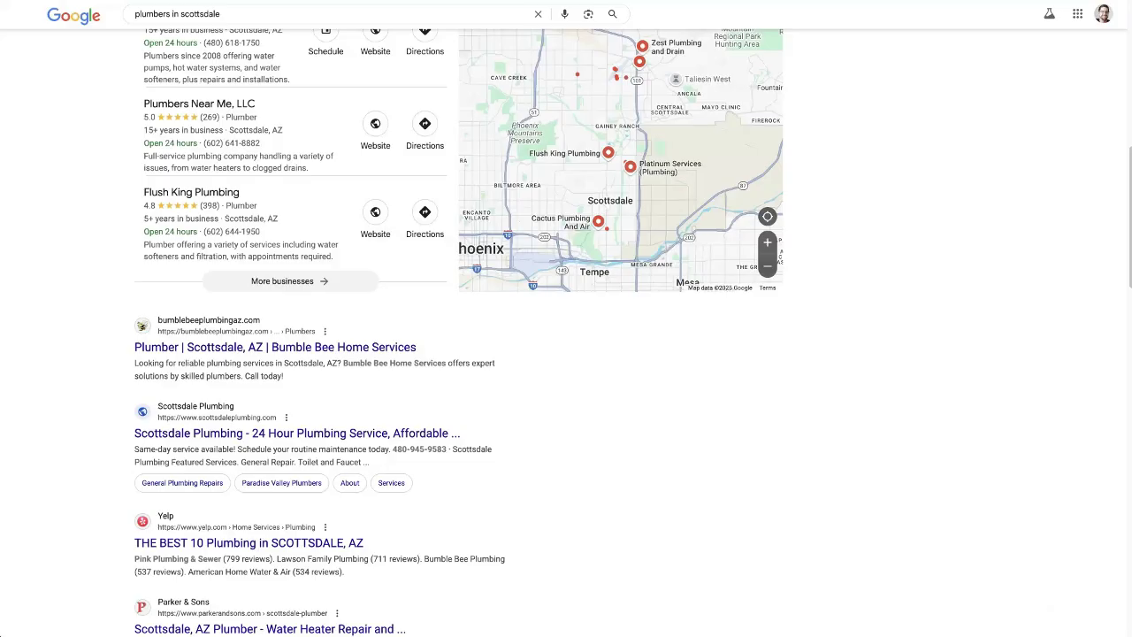
Step: Copy the Bumble Bee Home Services result's link and run a Semrush domain overview for bumblebeeplumbingaz.com/service-area/plumbers/scottsdale/
right_click(239, 351)
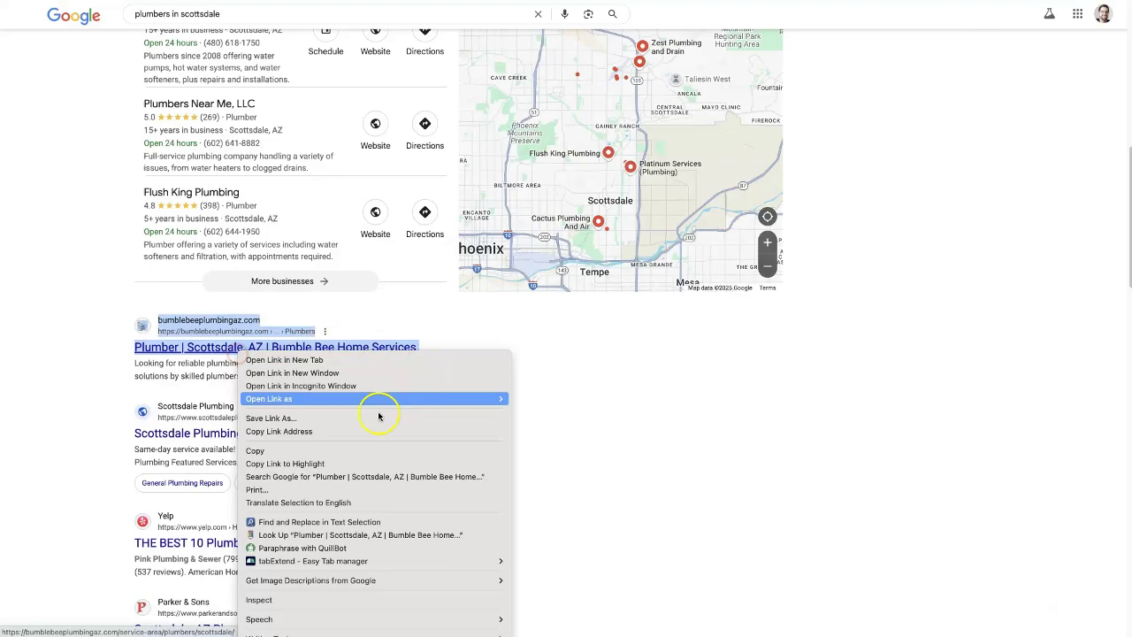
click(336, 432)
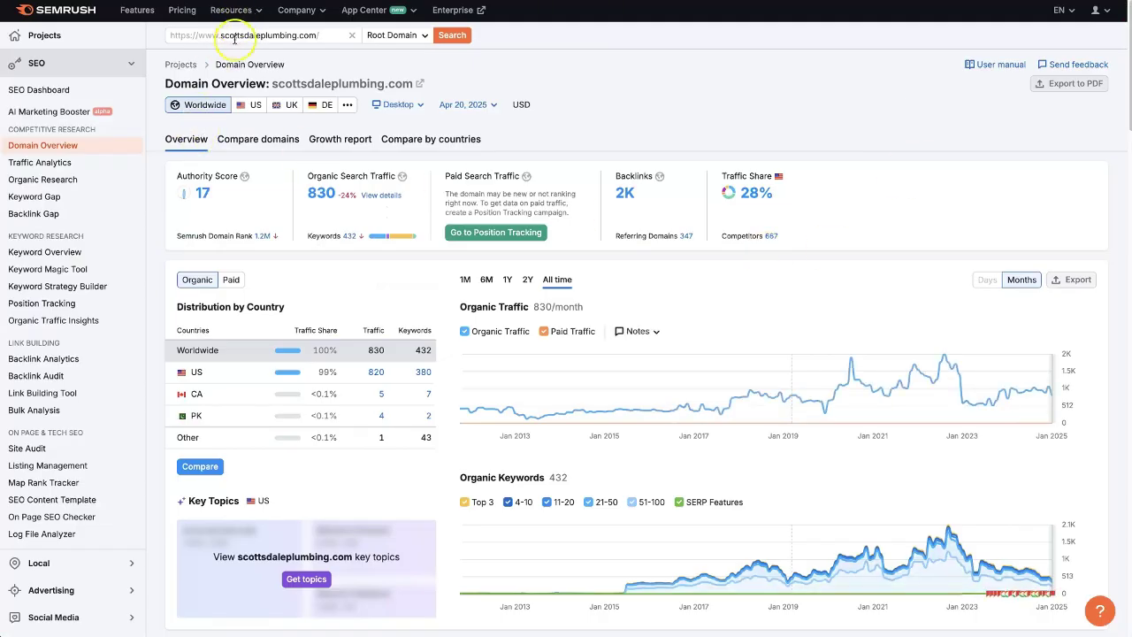
click(233, 35)
key(ctrl+a)
key(ctrl+v)
click(452, 35)
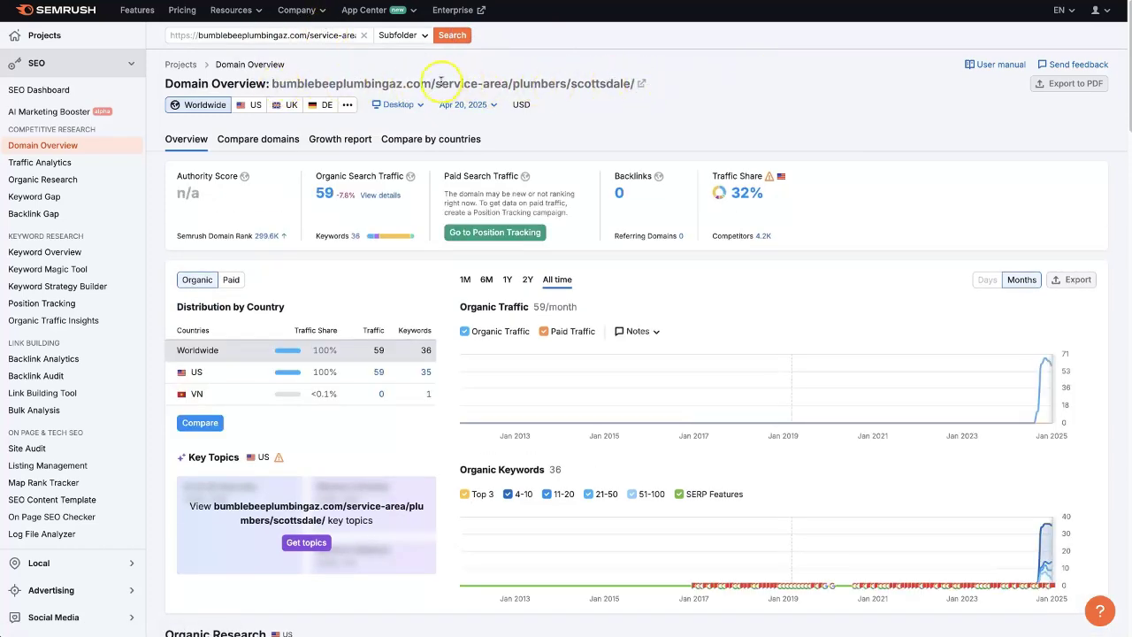
drag(448, 84, 512, 84)
click(524, 84)
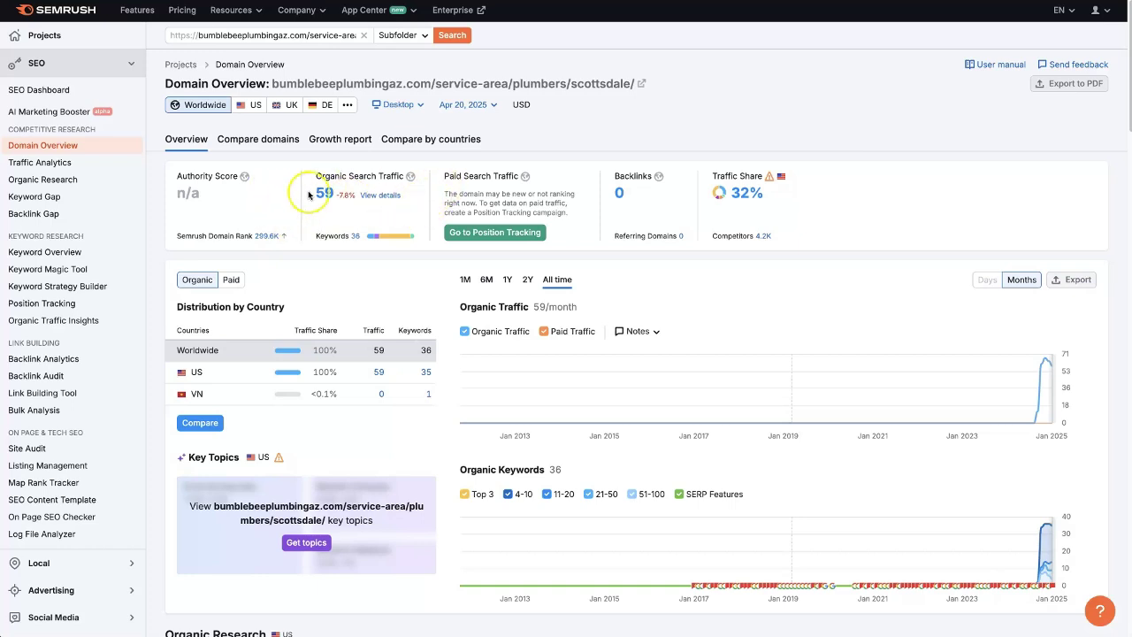
click(312, 37)
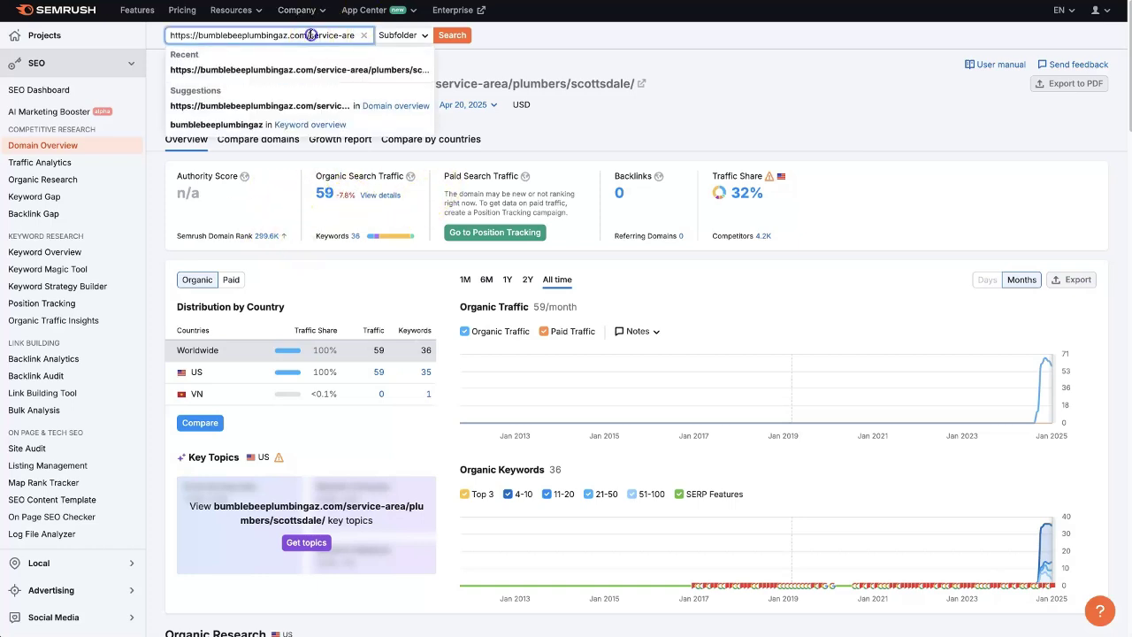
drag(312, 35, 379, 35)
click(383, 35)
click(405, 109)
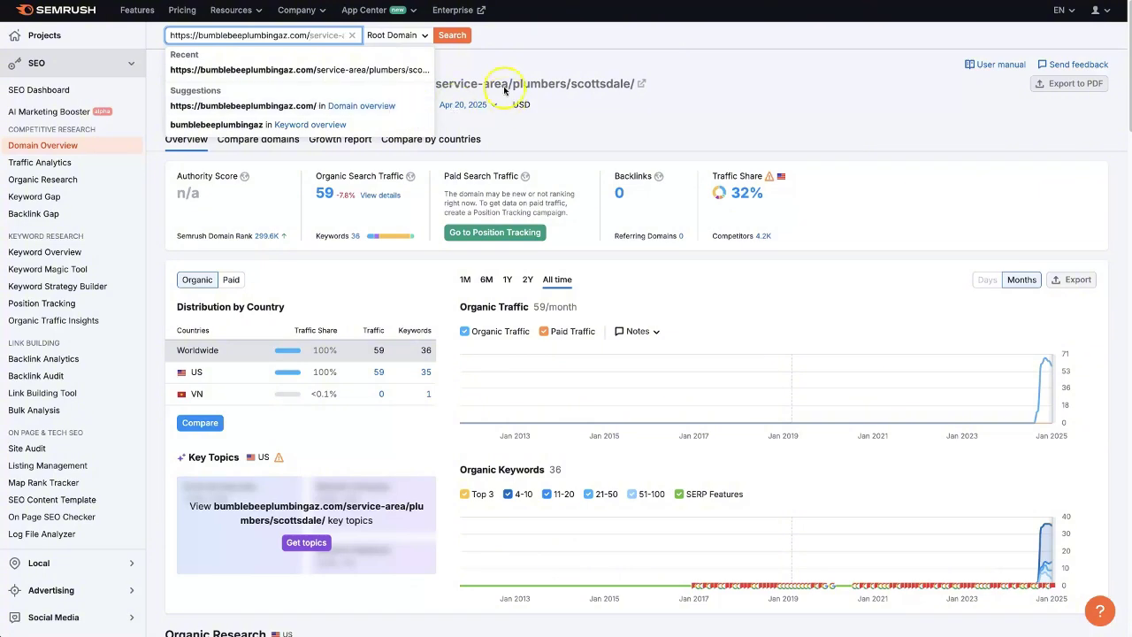
click(456, 36)
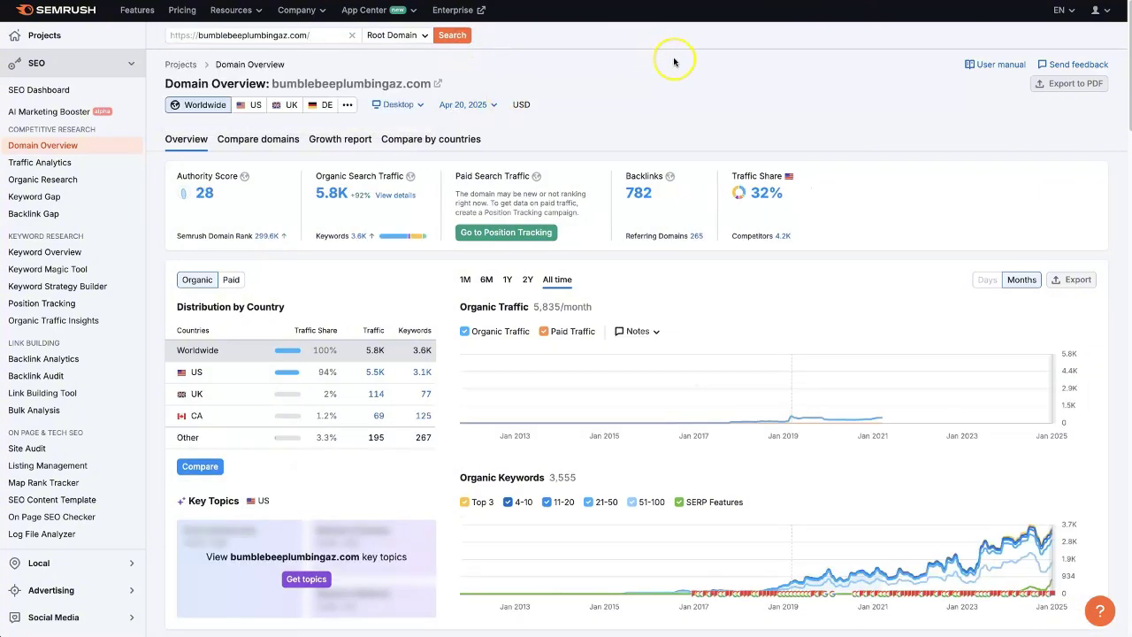
Step: Examine the organic traffic and keyword trends of bumblebeeplumbingaz.com, and check them against the scottsdaleplumbing.com overview
scroll(814, 124, down, 2)
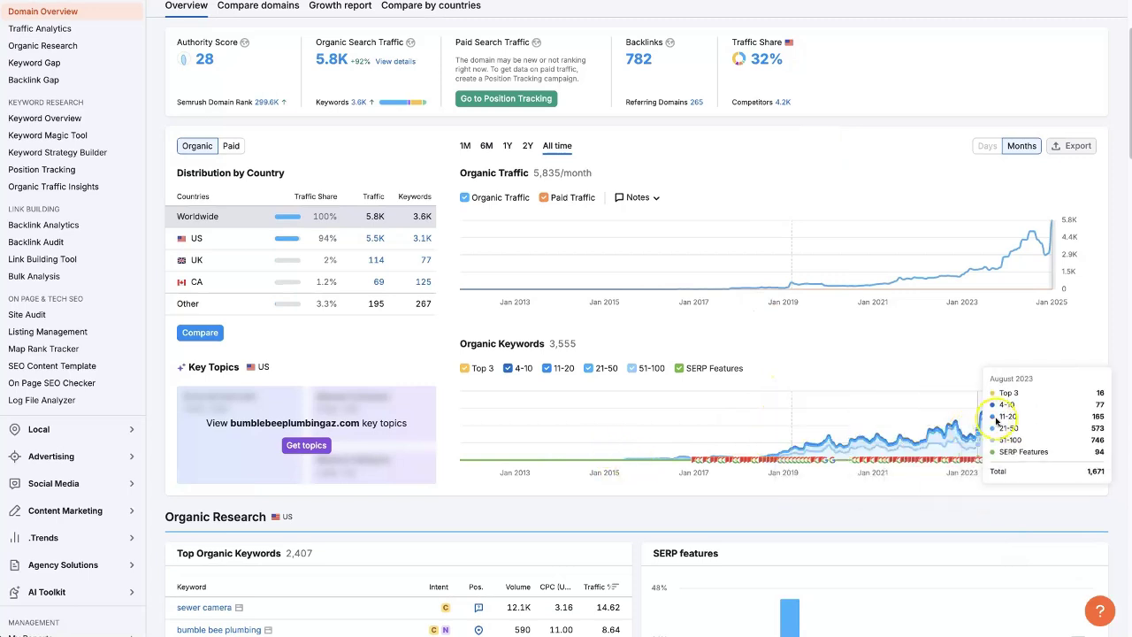
scroll(894, 367, up, 1)
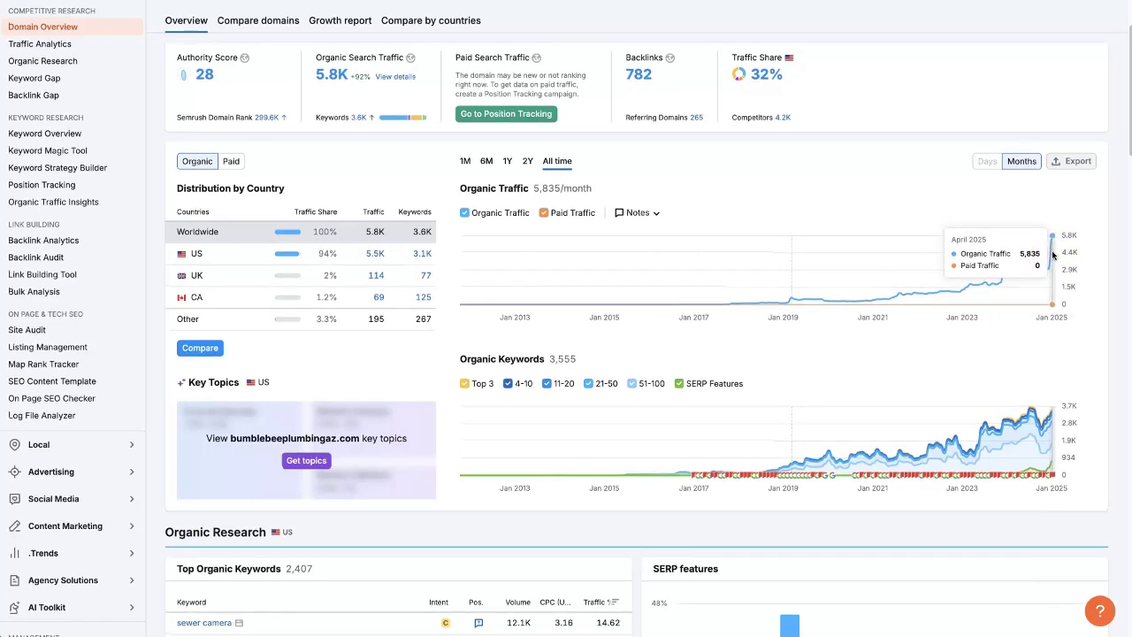
scroll(1018, 239, up, 3)
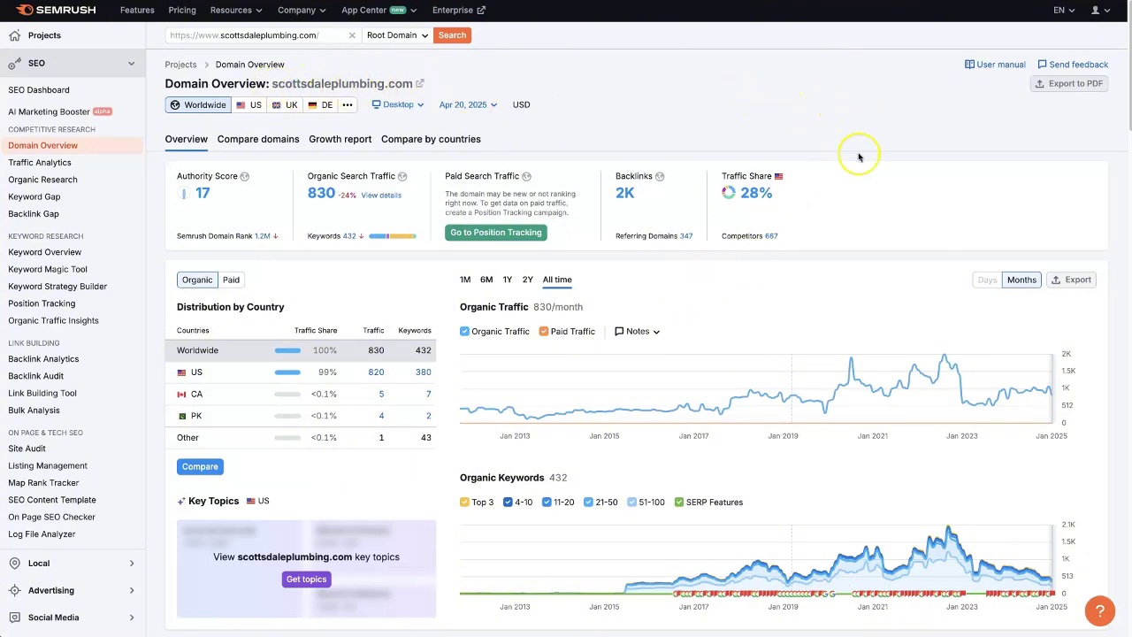
scroll(859, 182, down, 1)
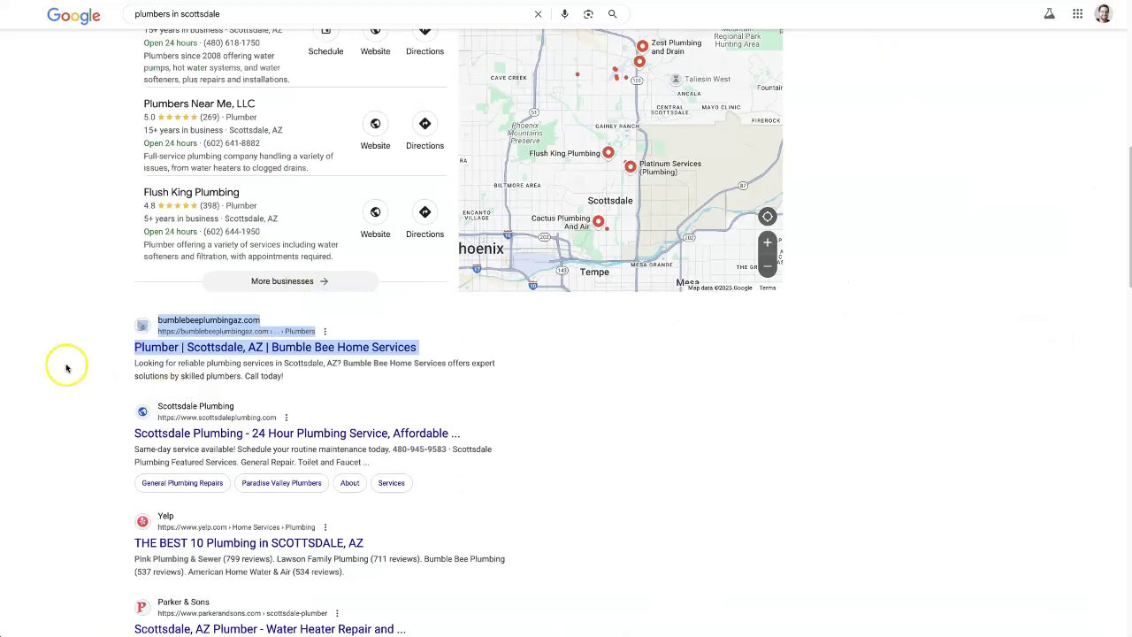
Step: Switch to the Google results and review the local business listings alongside the first organic results
click(59, 359)
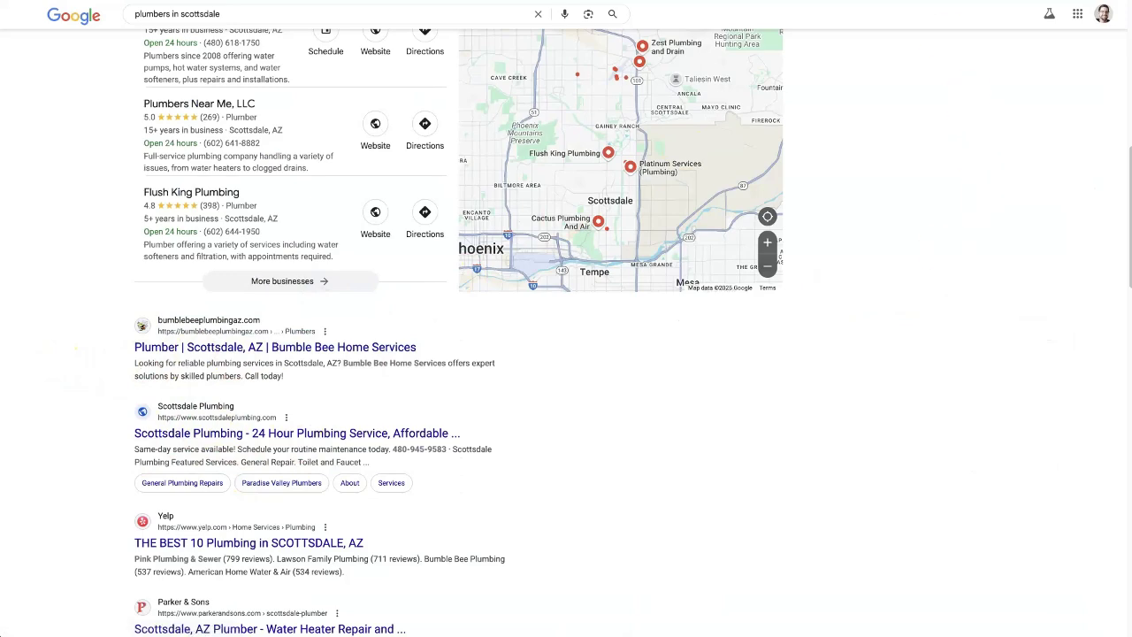
scroll(852, 404, up, 2)
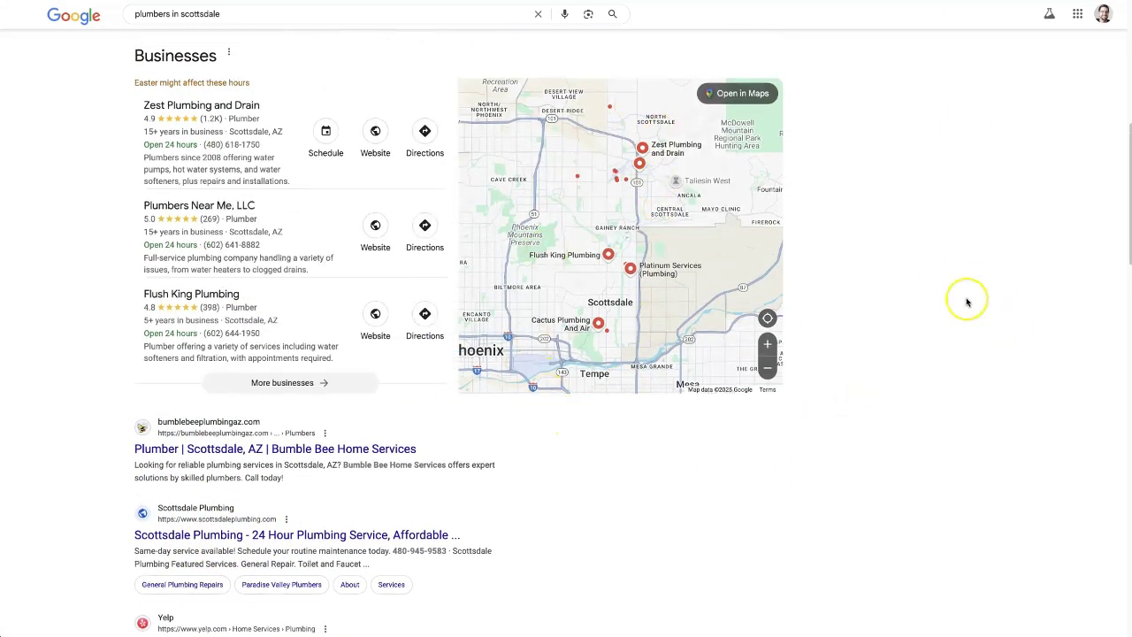
scroll(934, 323, down, 1)
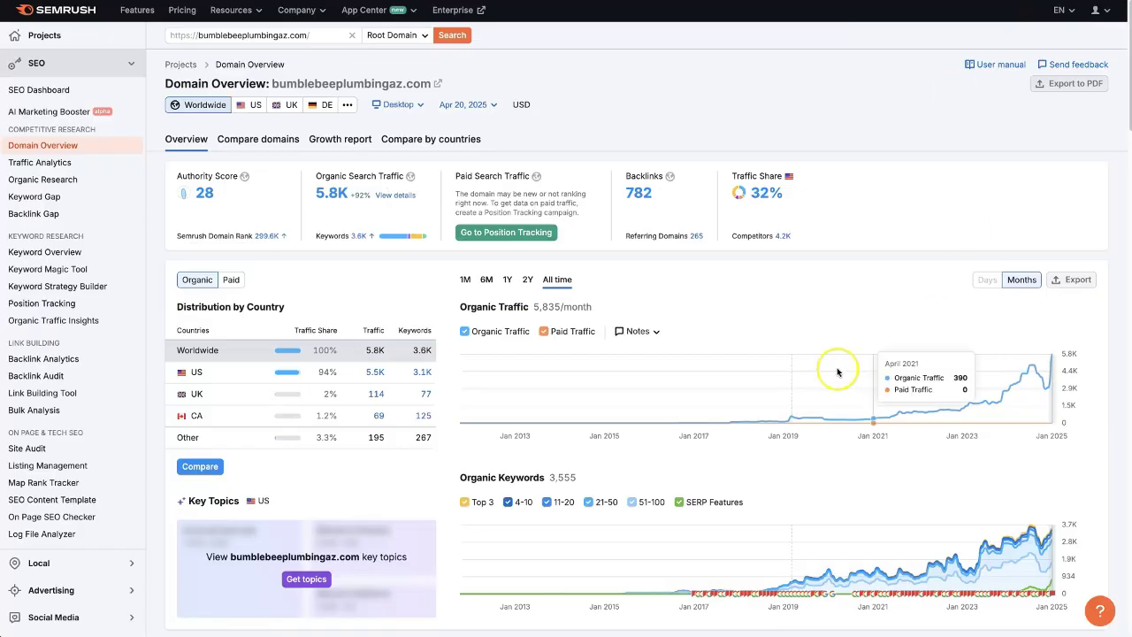
Step: Switch back to Semrush and compare the authority, traffic and keyword charts of bumblebeeplumbingaz.com and scottsdaleplumbing.com
scroll(834, 371, down, 2)
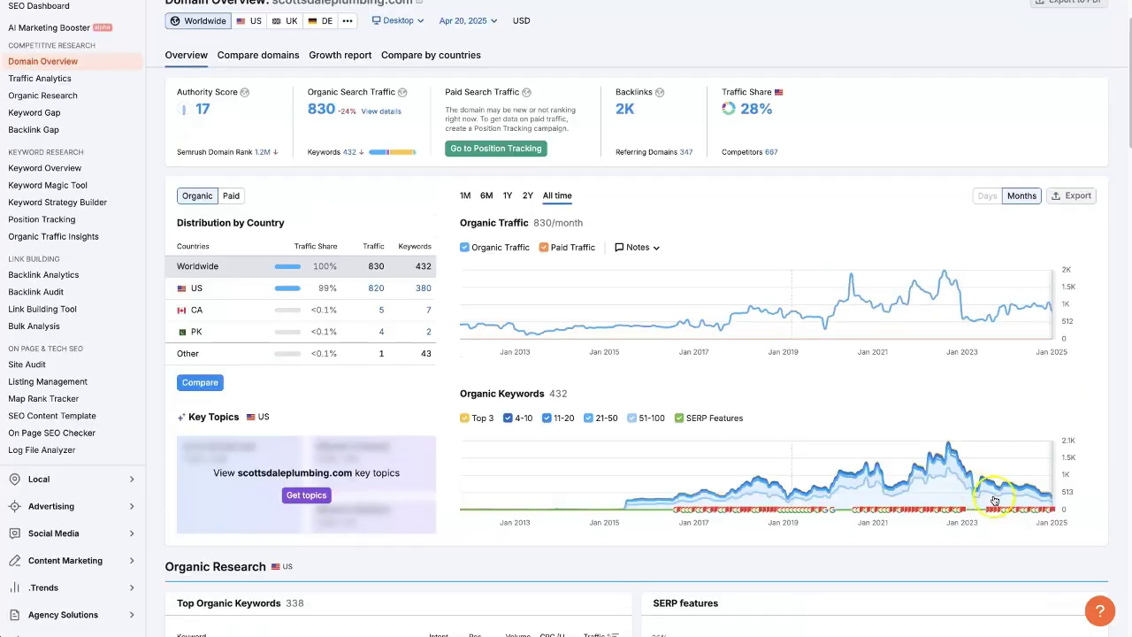
scroll(778, 278, down, 1)
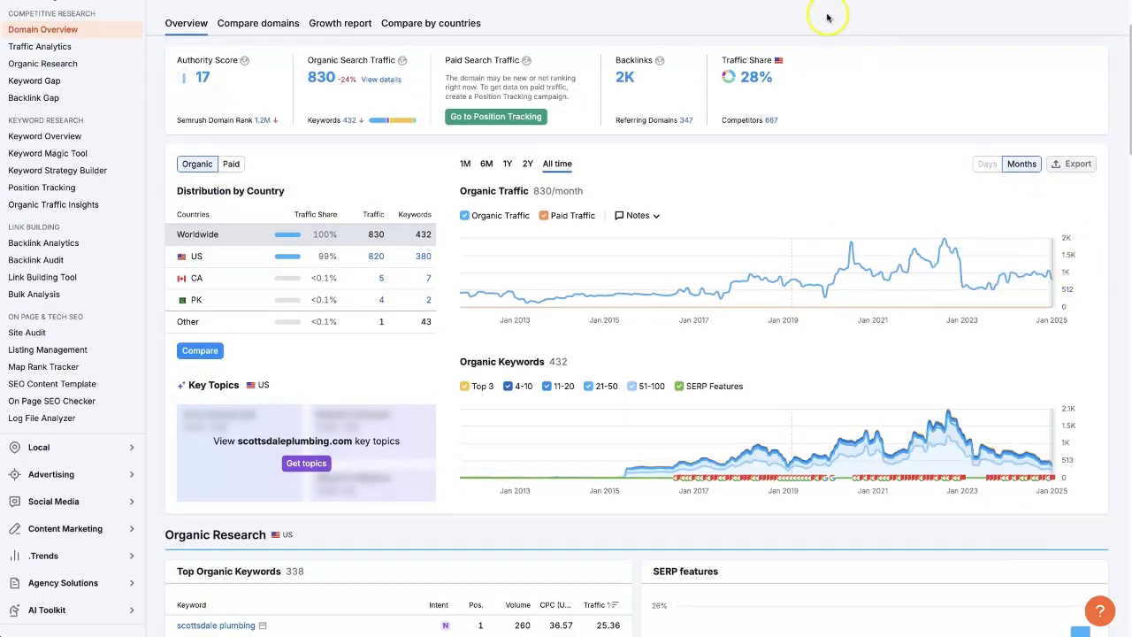
scroll(912, 215, up, 2)
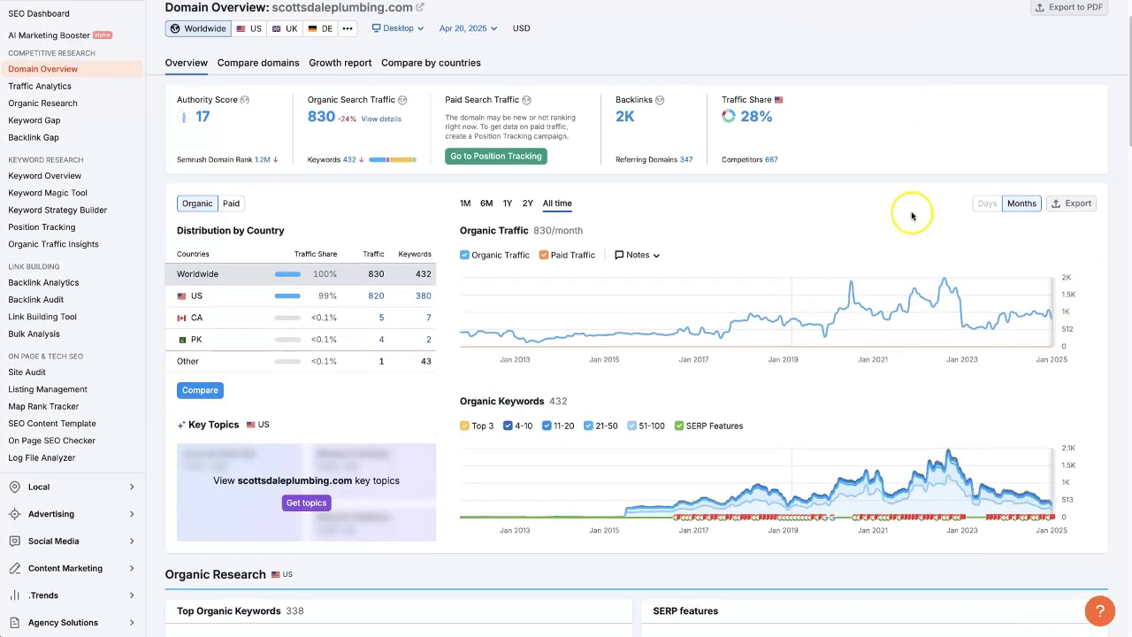
scroll(912, 207, up, 1)
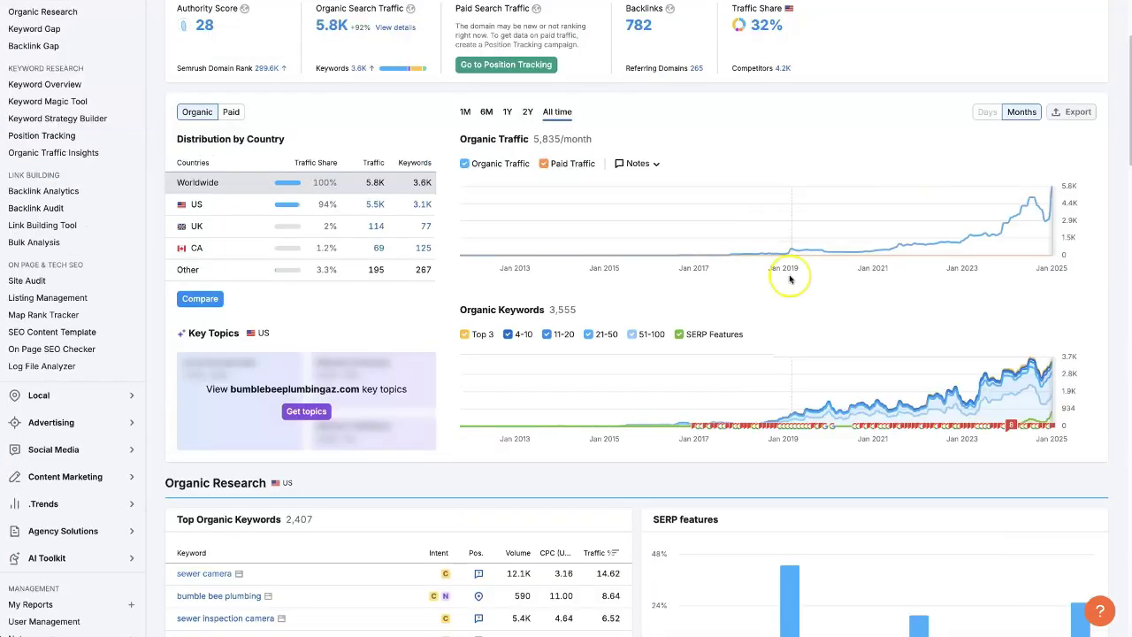
scroll(790, 280, up, 2)
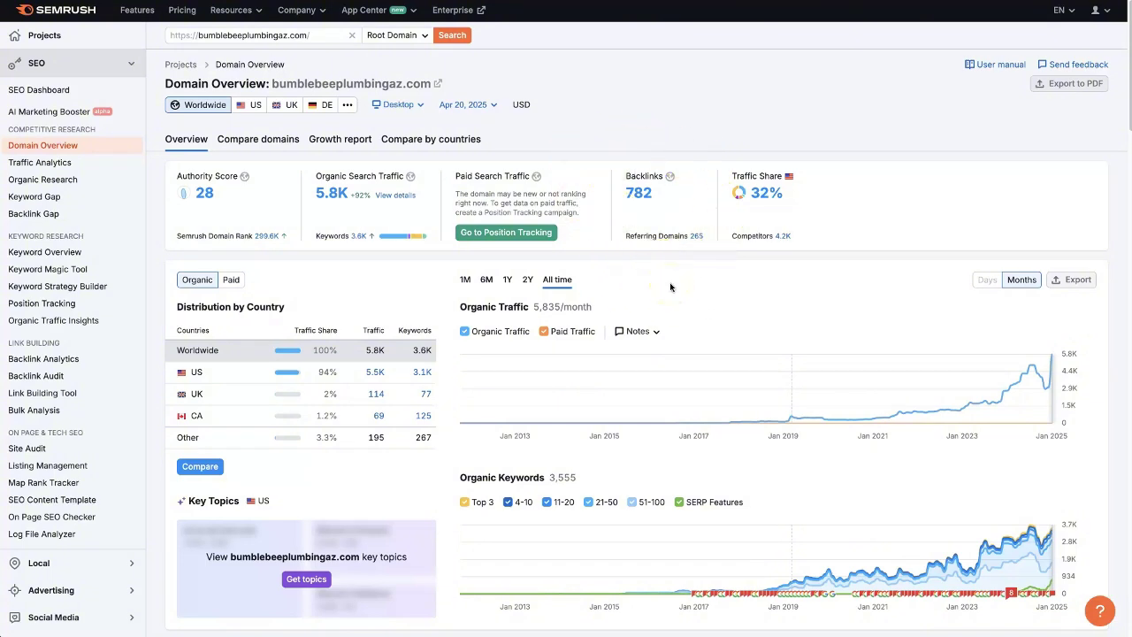
Step: Open the backlinks report for bumblebeeplumbingaz.com in a new browser tab from its domain overview
double_click(639, 193)
right_click(635, 182)
click(659, 189)
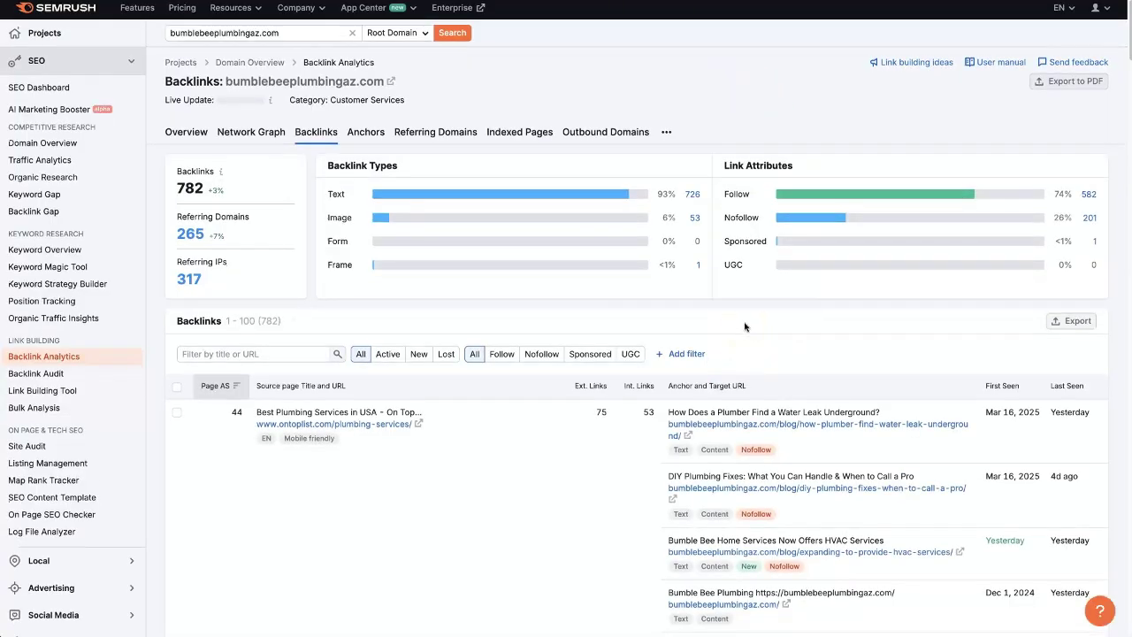
Step: Examine the source pages, authority scores and anchors in the bumblebeeplumbingaz.com backlink list
scroll(825, 337, down, 5)
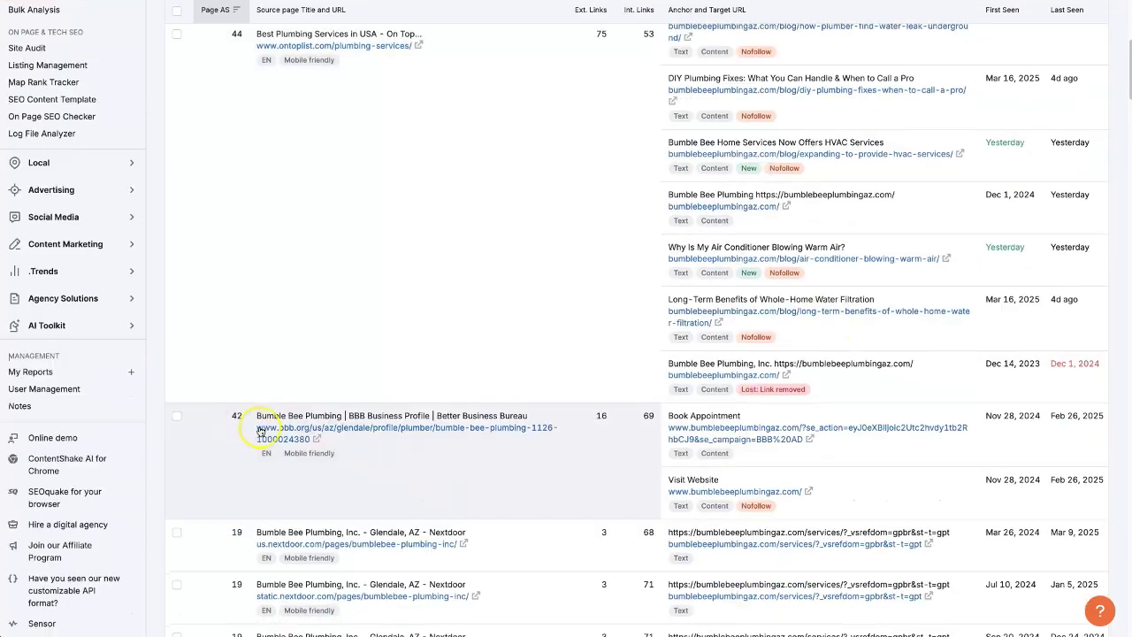
scroll(518, 473, down, 2)
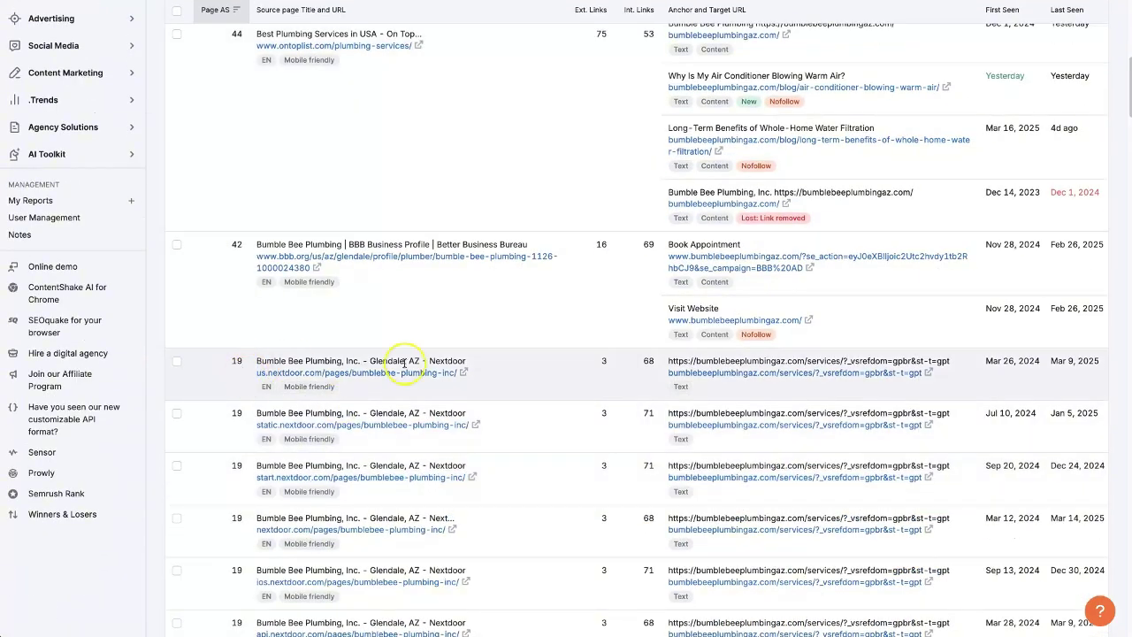
scroll(564, 425, down, 2)
scroll(563, 424, down, 2)
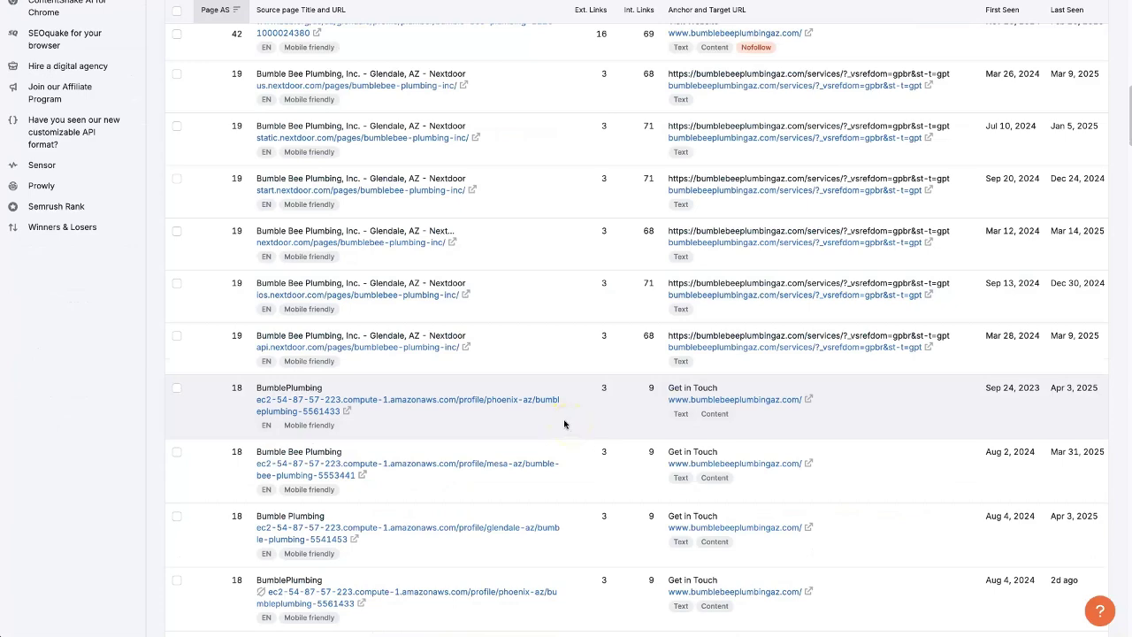
scroll(565, 424, down, 6)
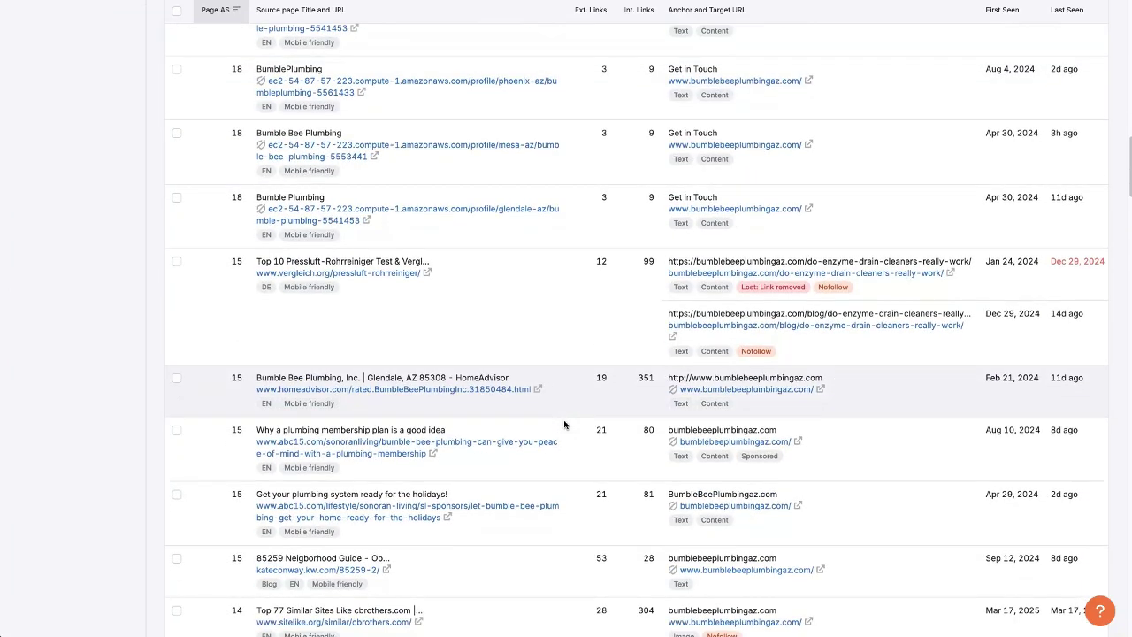
scroll(564, 424, down, 1)
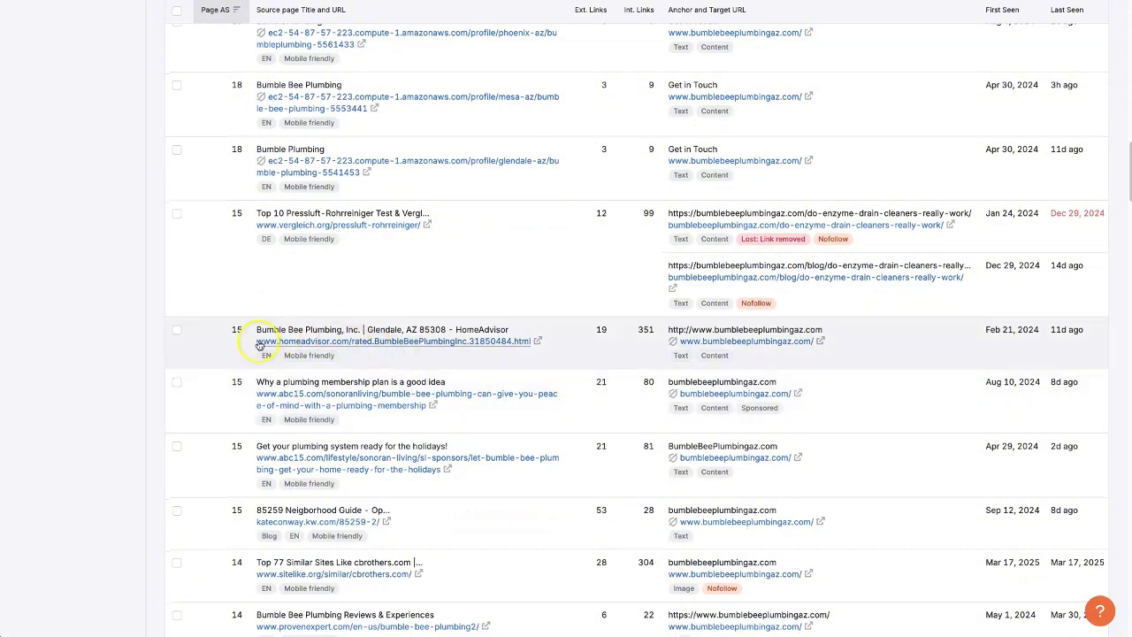
scroll(586, 483, down, 3)
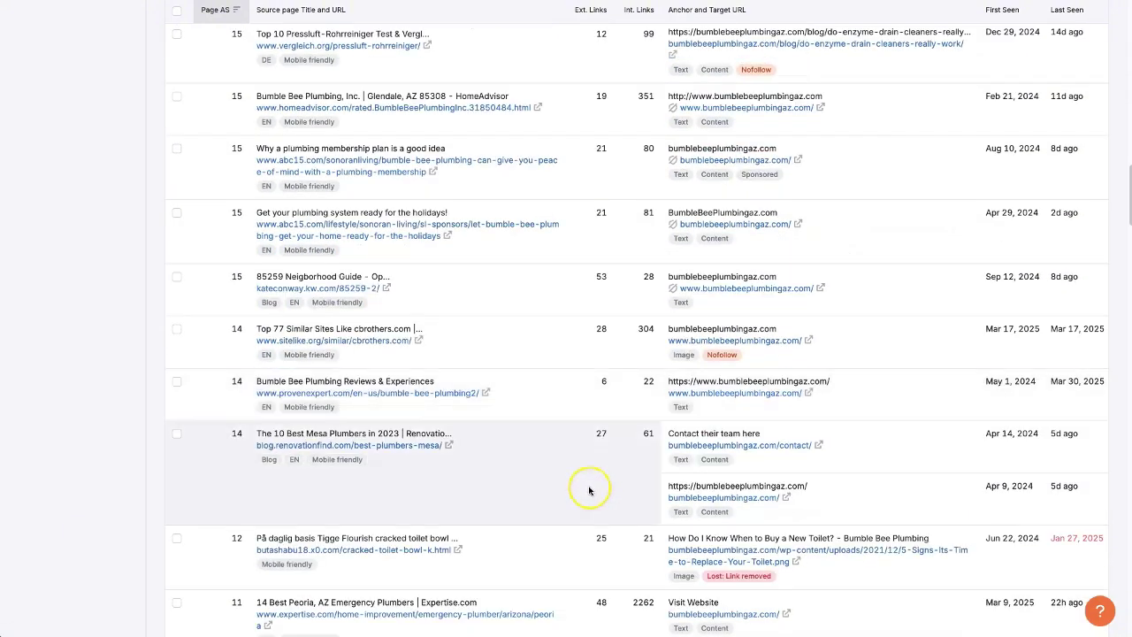
scroll(587, 489, up, 20)
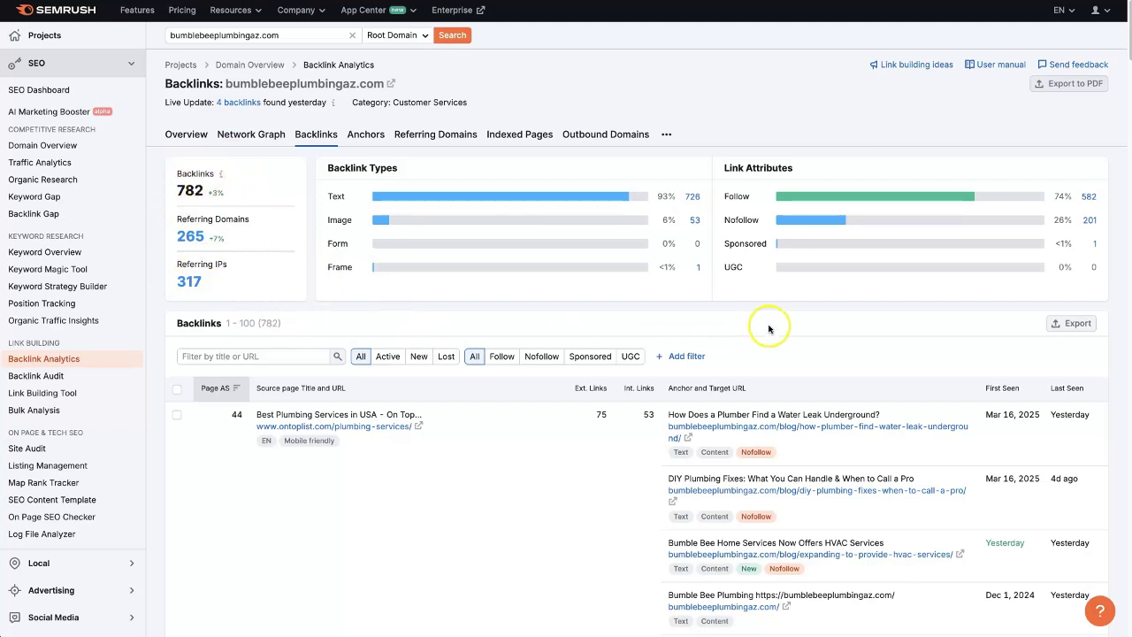
Step: Filter the backlinks to new ones, review the list, and return to the bumblebeeplumbingaz.com domain overview
click(417, 357)
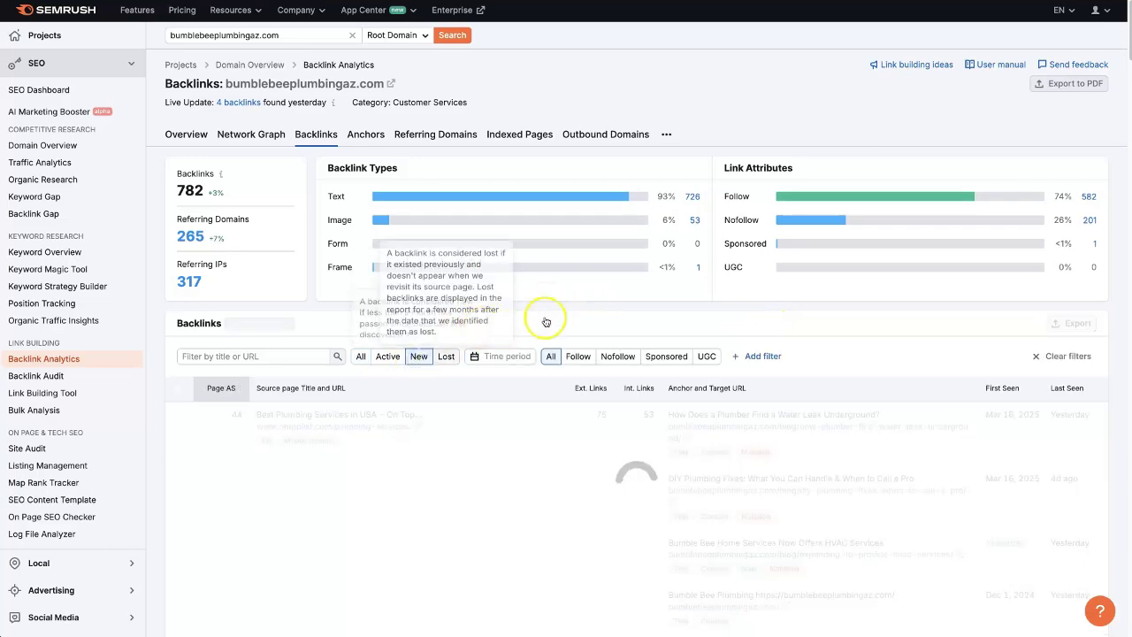
scroll(867, 342, down, 5)
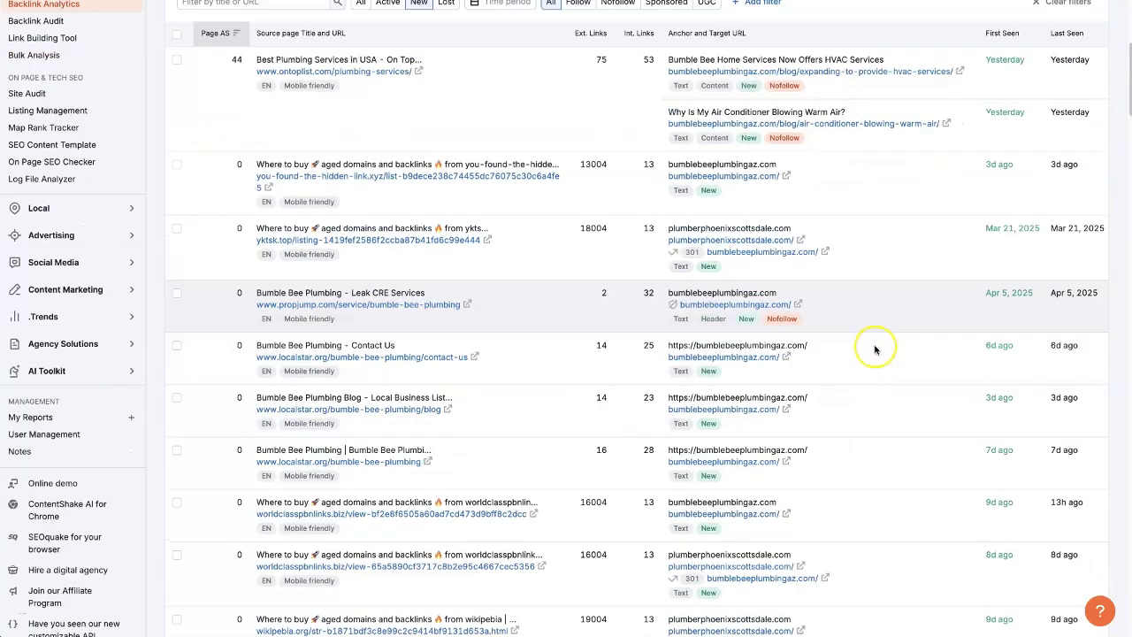
scroll(876, 350, down, 10)
scroll(876, 351, up, 15)
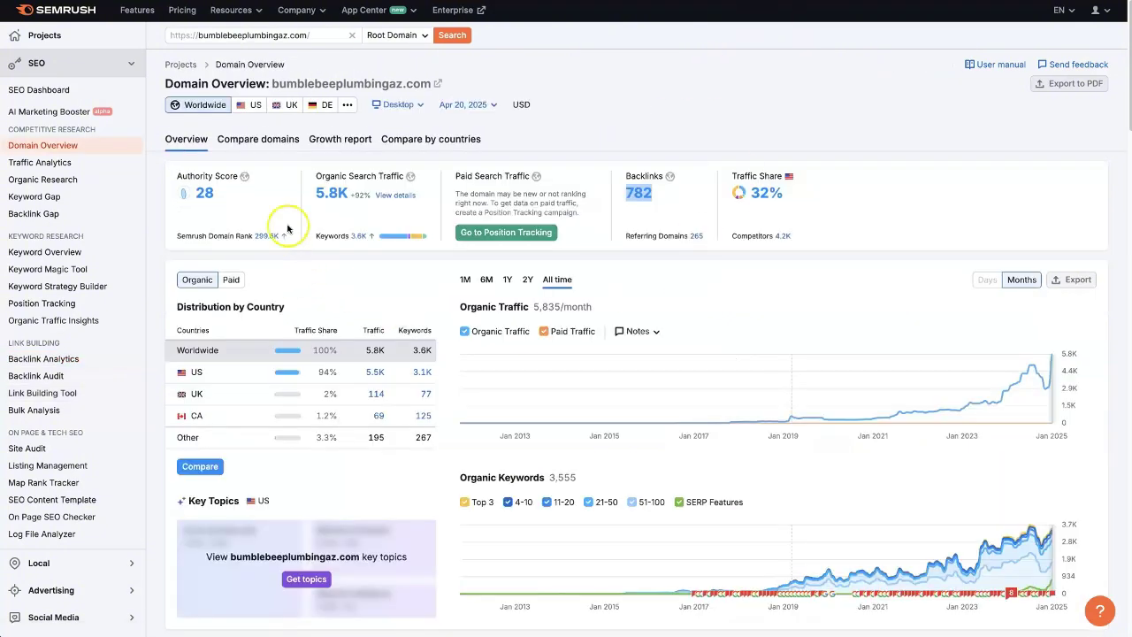
click(793, 130)
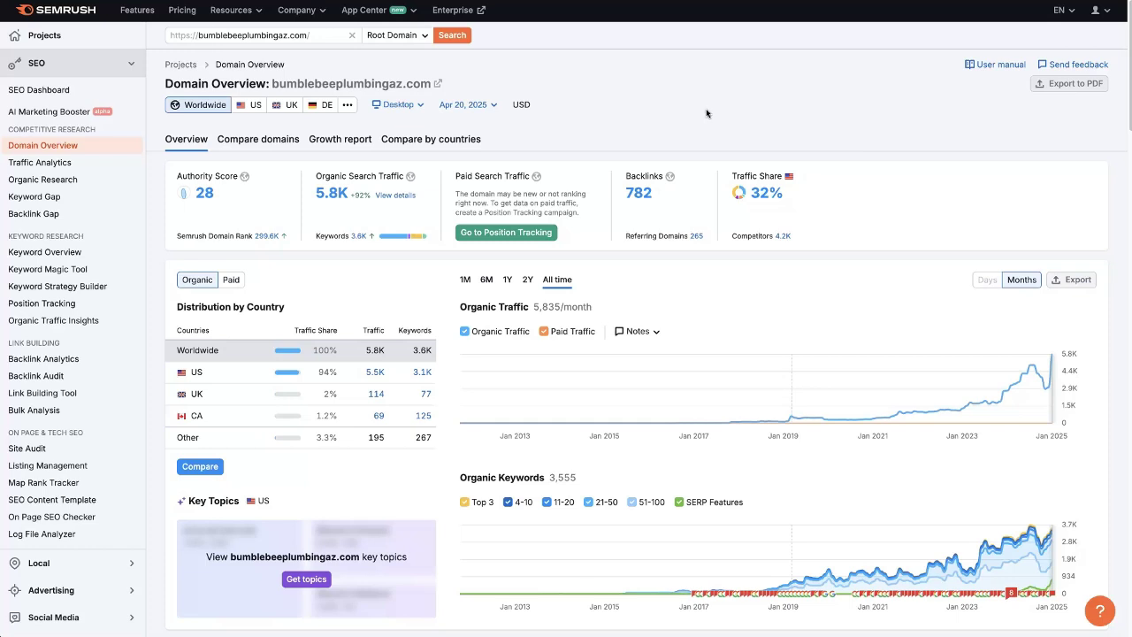
Step: Open Site Audit in a new browser tab and dismiss the project report promotion
right_click(39, 452)
click(106, 425)
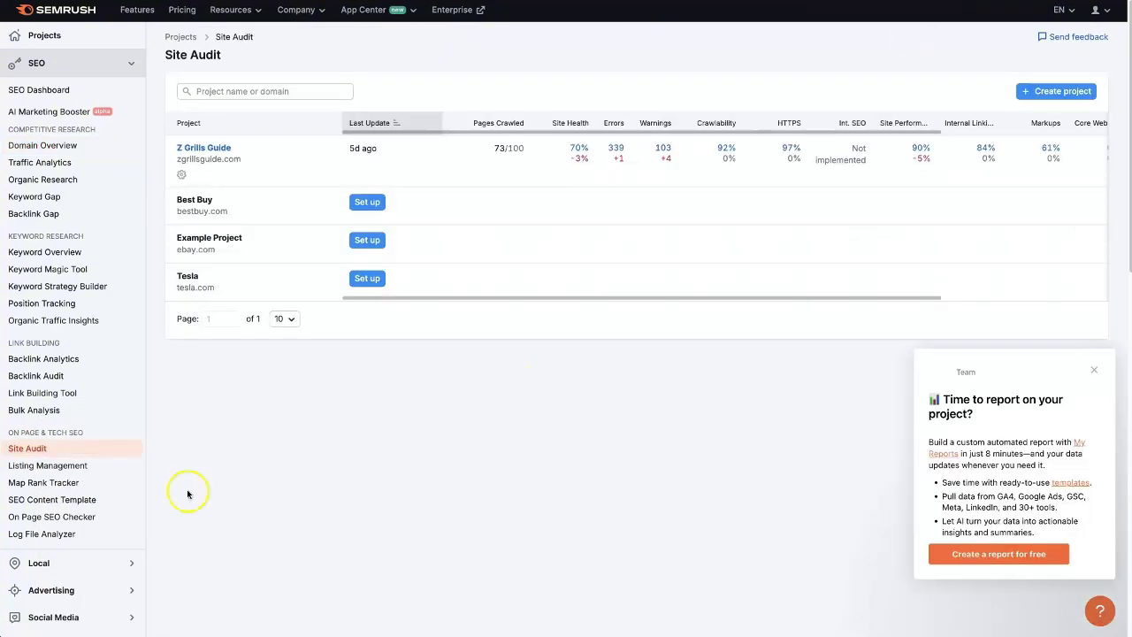
click(1098, 371)
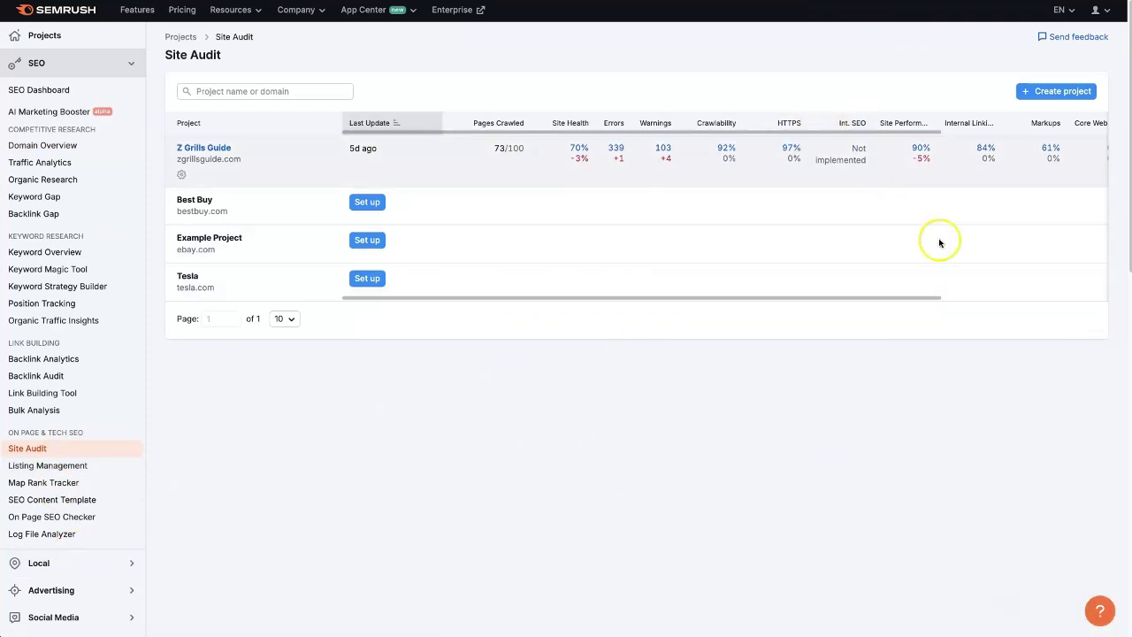
Step: View the project creation form in Site Audit and close it without creating a project
click(1054, 92)
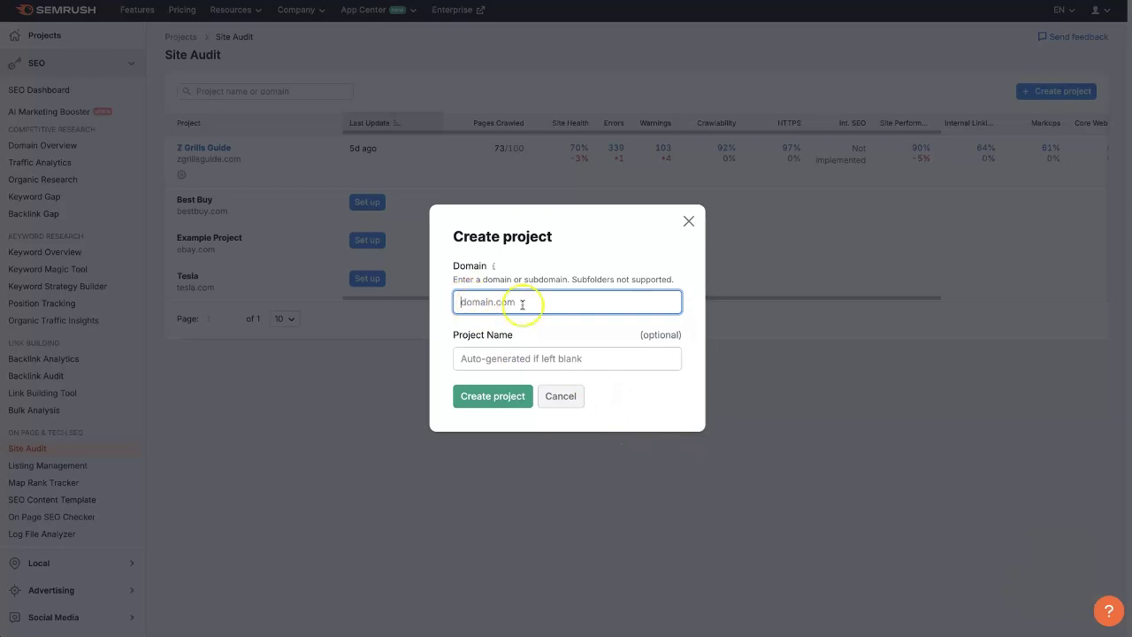
click(689, 222)
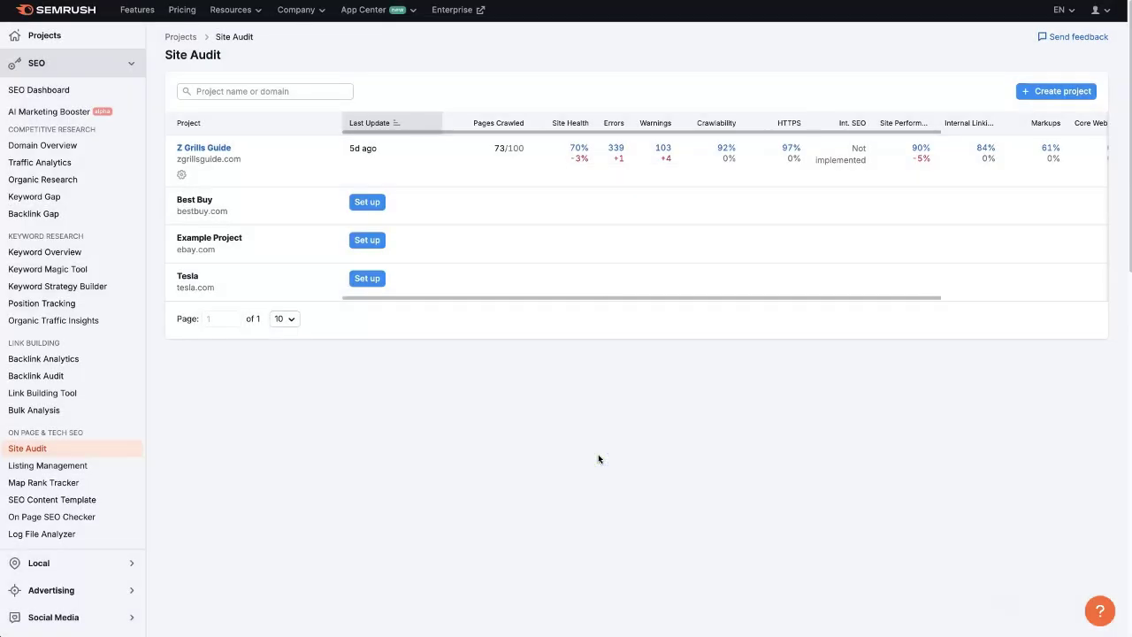
Step: Open the Z Grills Guide site audit and examine its site health, thematic reports and top issues
click(188, 149)
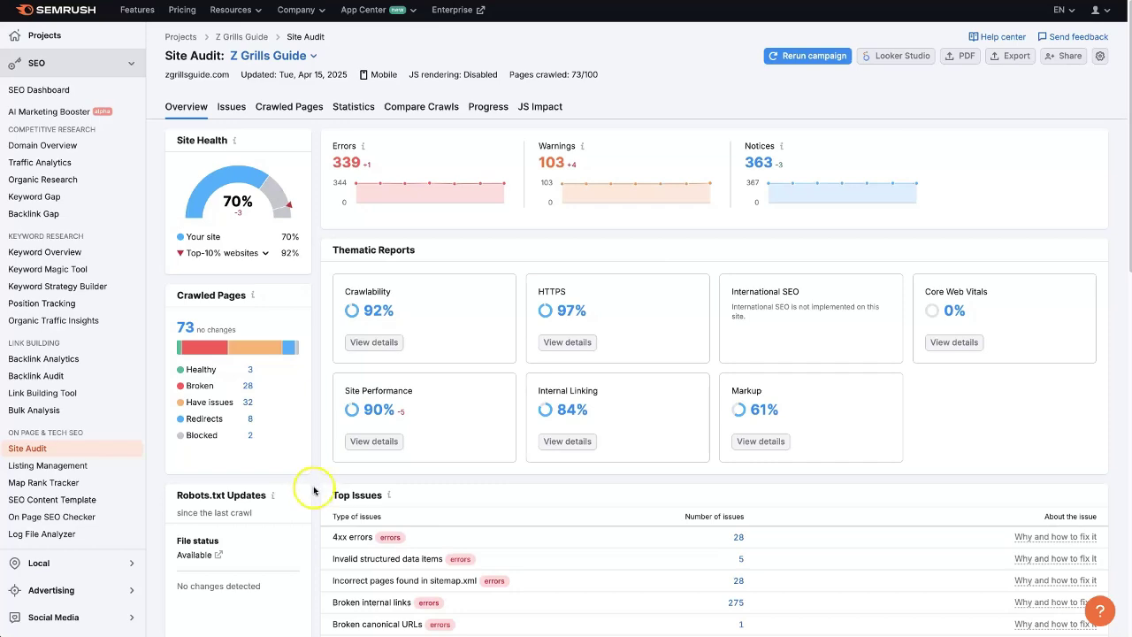
scroll(314, 491, down, 2)
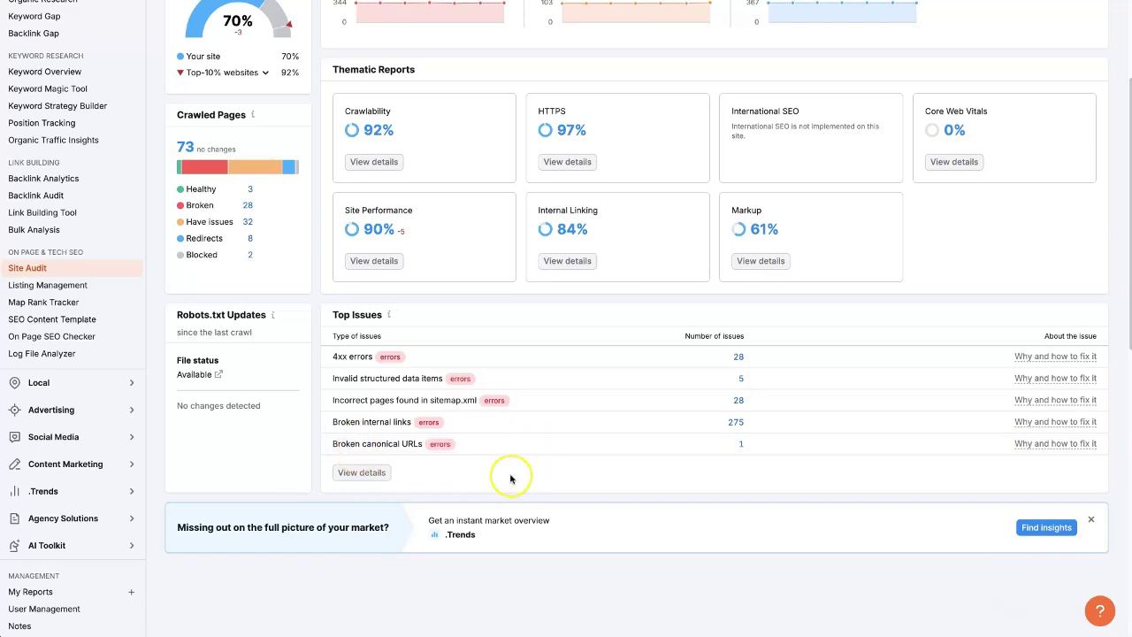
scroll(510, 479, up, 1)
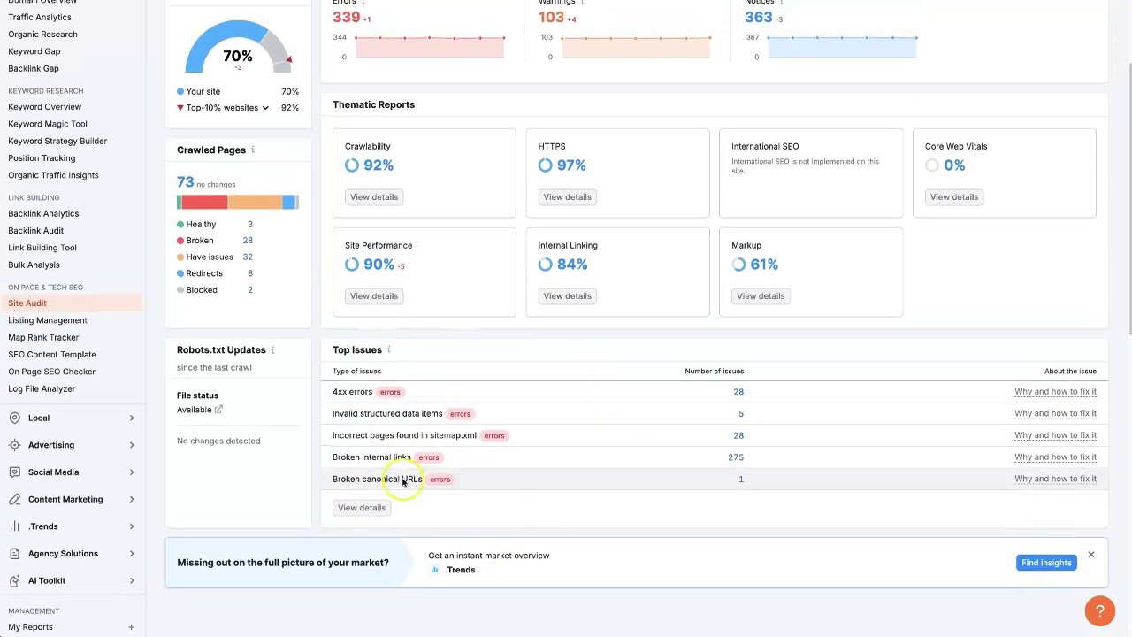
scroll(513, 492, up, 3)
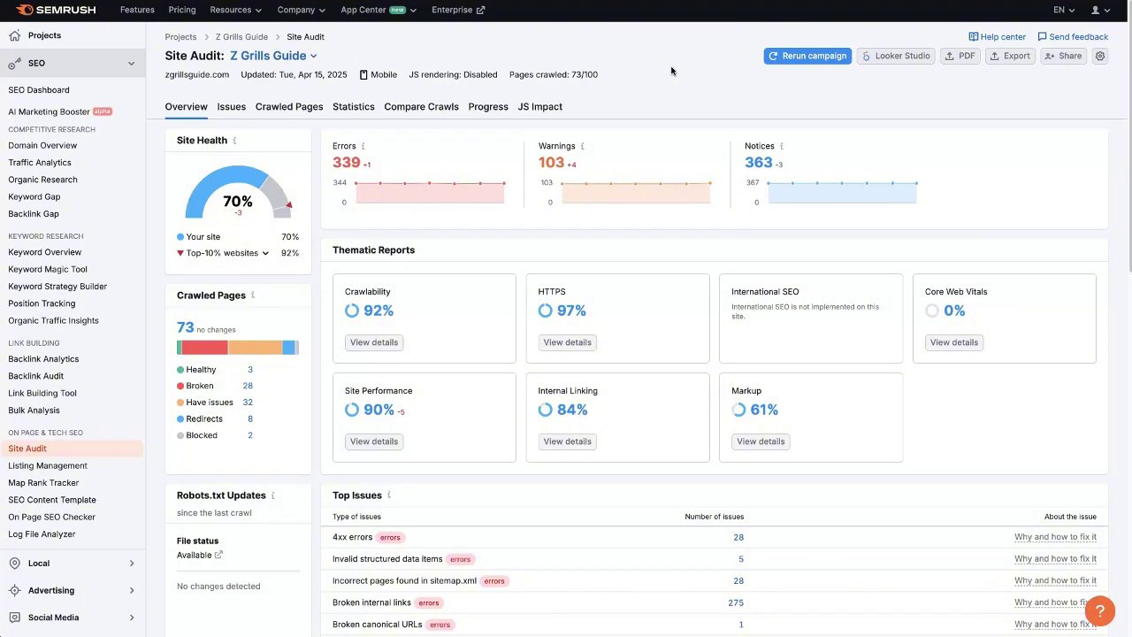
Step: Return to the scottsdaleplumbing.com domain overview and open its organic keywords report in a new browser tab
key(ctrl+Tab)
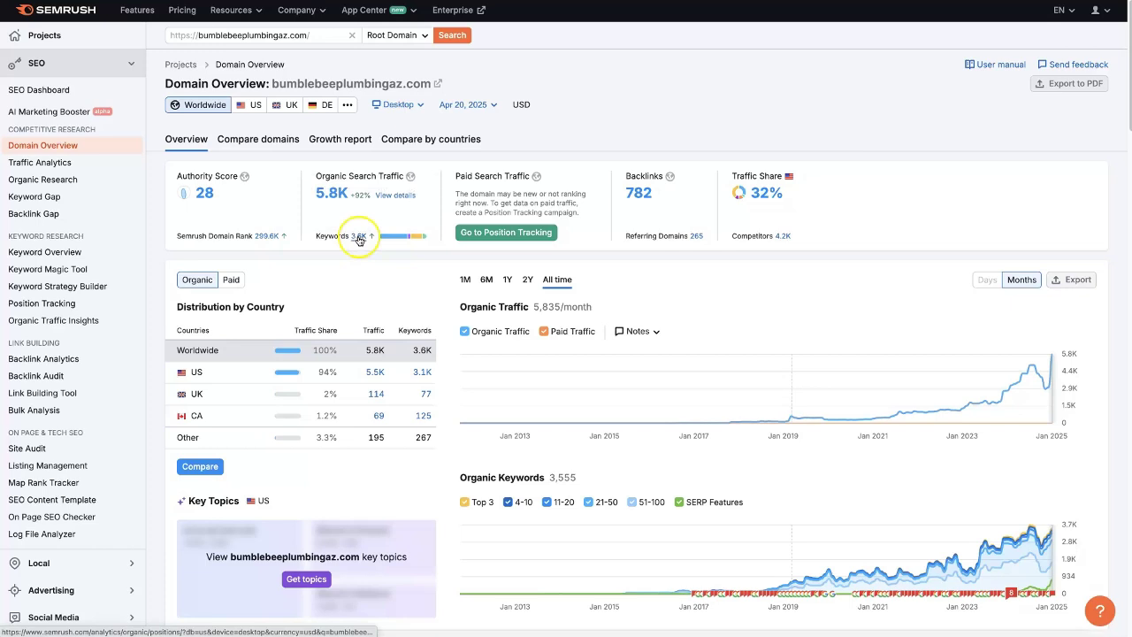
click(720, 0)
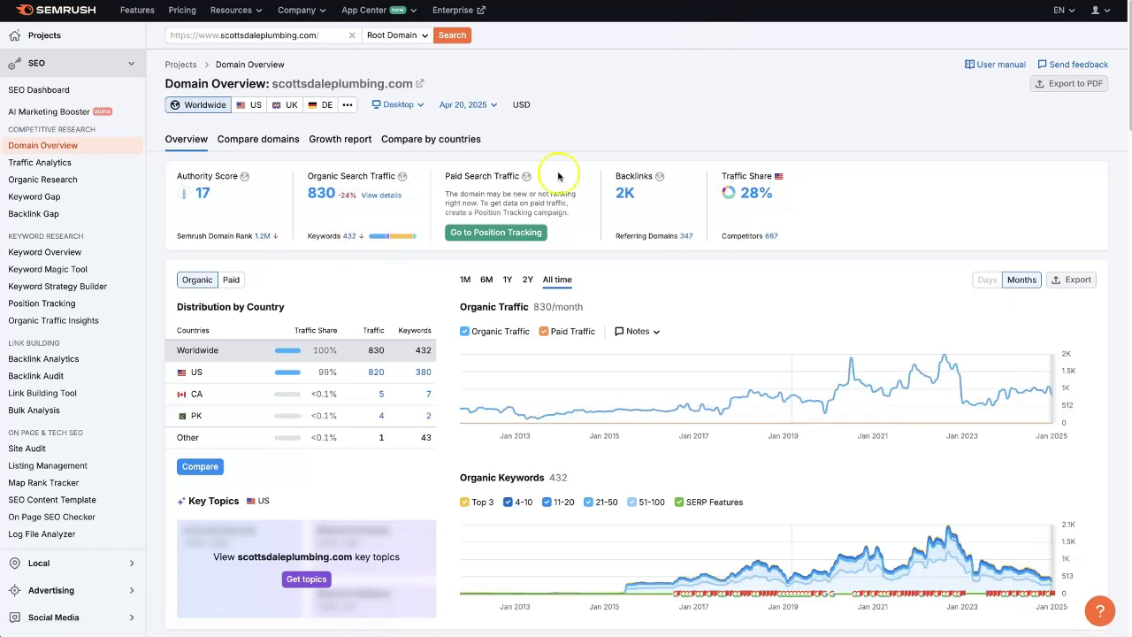
right_click(350, 237)
click(365, 245)
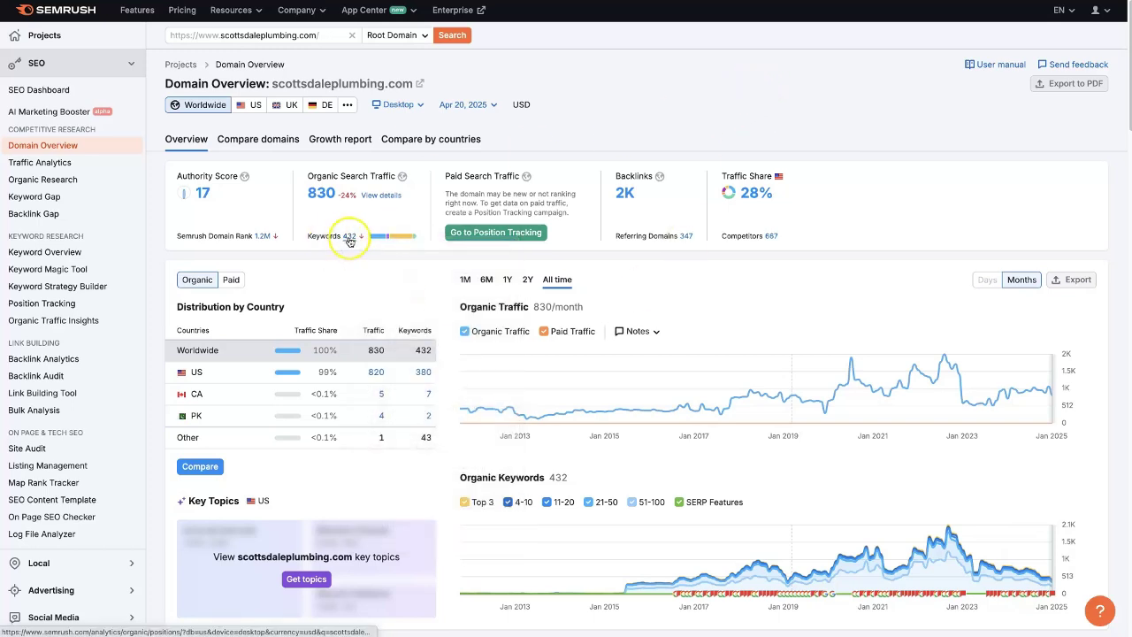
key(ctrl+Tab)
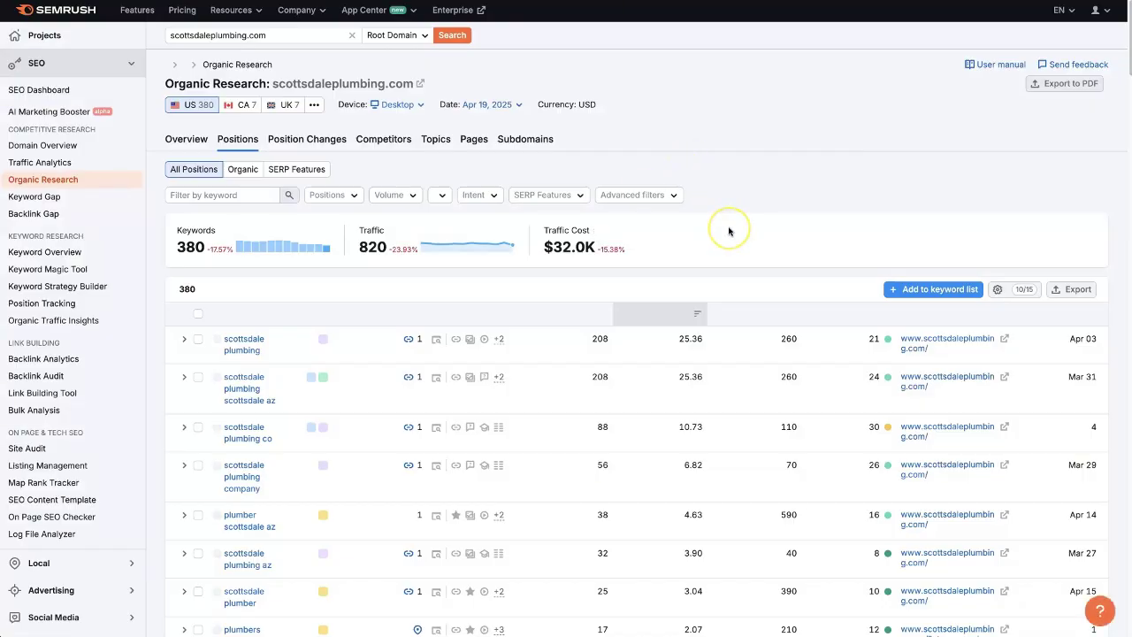
Step: Review scottsdaleplumbing.com's organic keyword positions and open the page ranking for "plumber scottsdale az"
scroll(738, 239, down, 6)
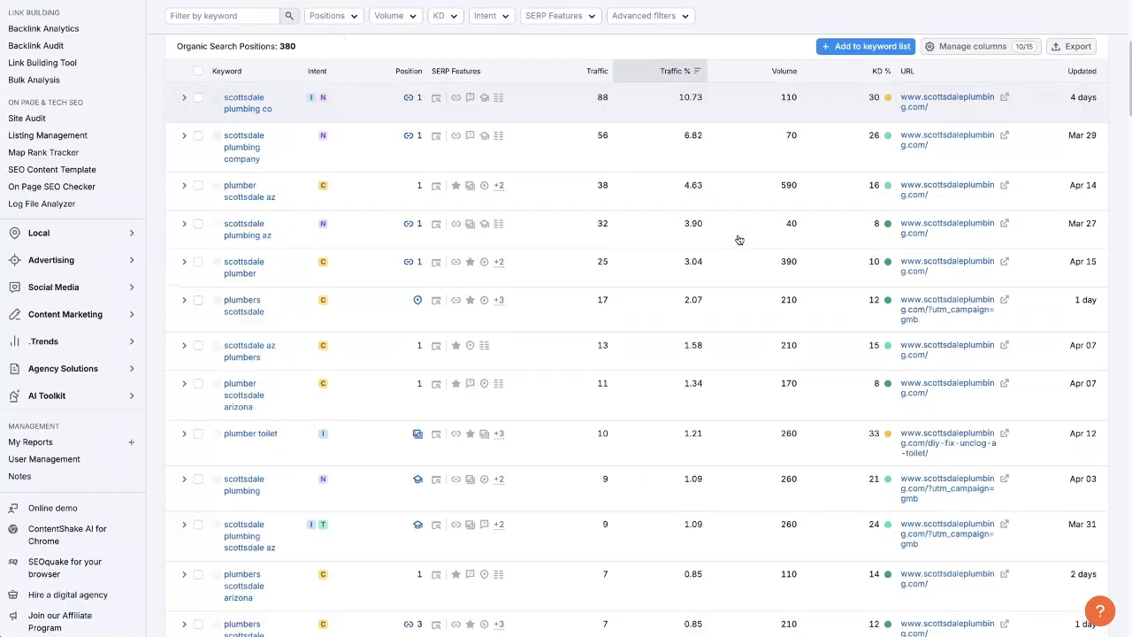
scroll(740, 240, up, 6)
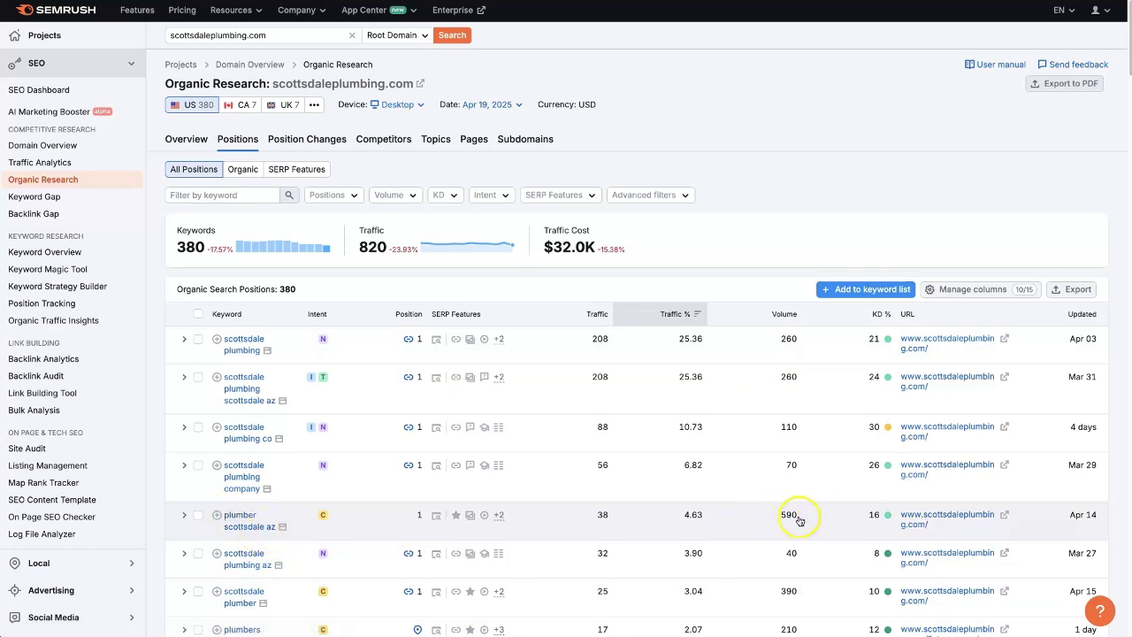
scroll(796, 525, down, 2)
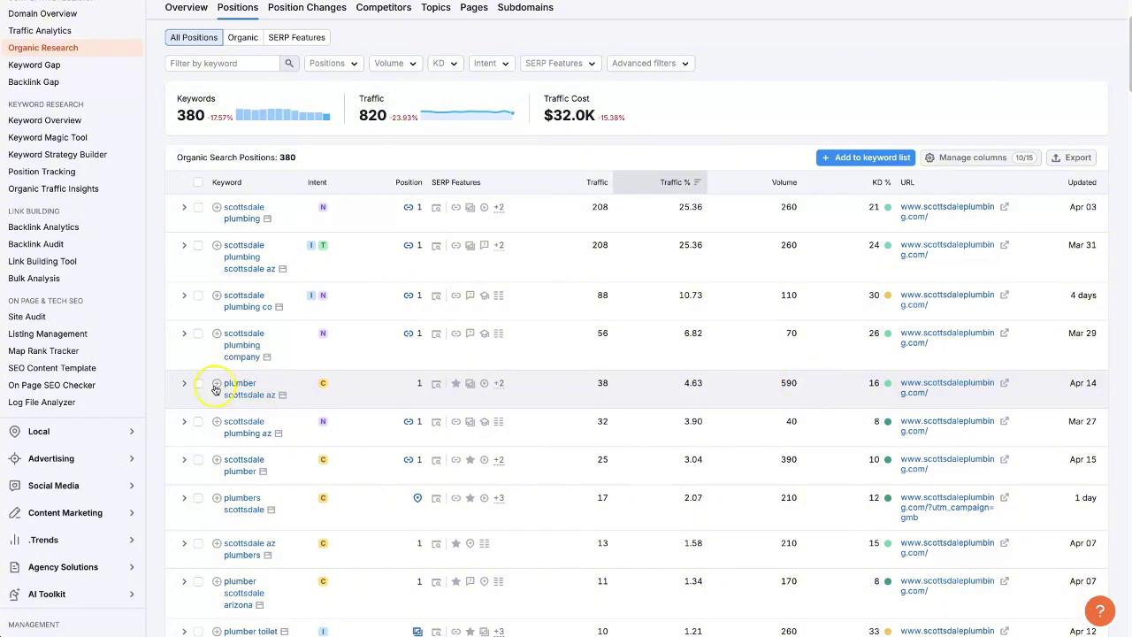
click(1006, 387)
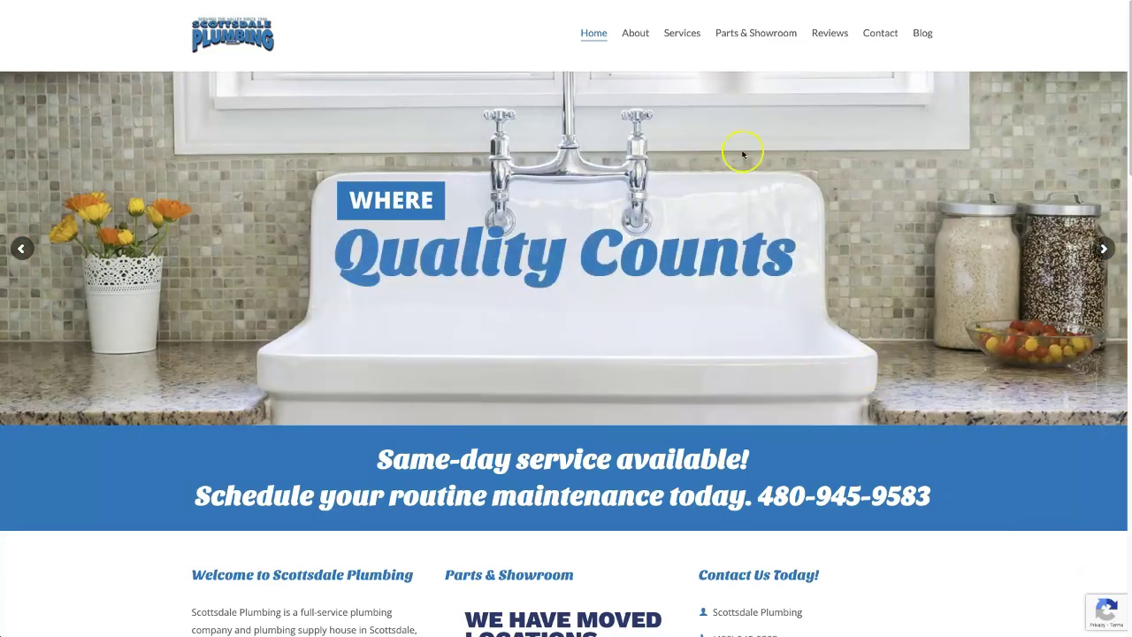
Step: Examine the Scottsdale Plumbing homepage's banner, navigation, welcome text, contact section and customer reviews
scroll(602, 334, down, 2)
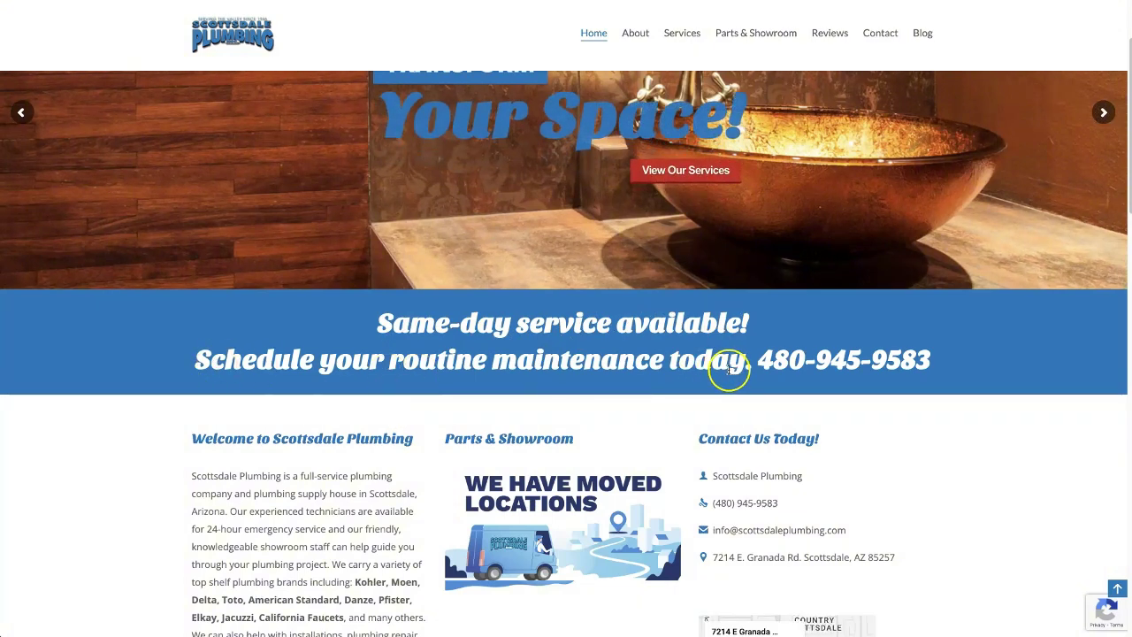
scroll(914, 429, up, 2)
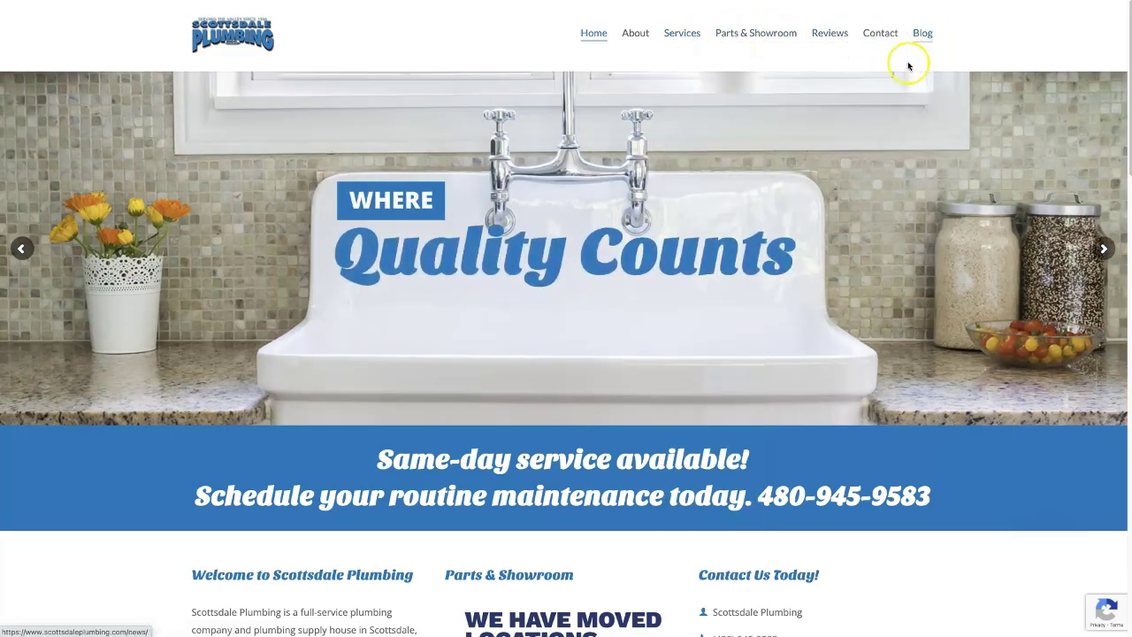
scroll(933, 336, down, 5)
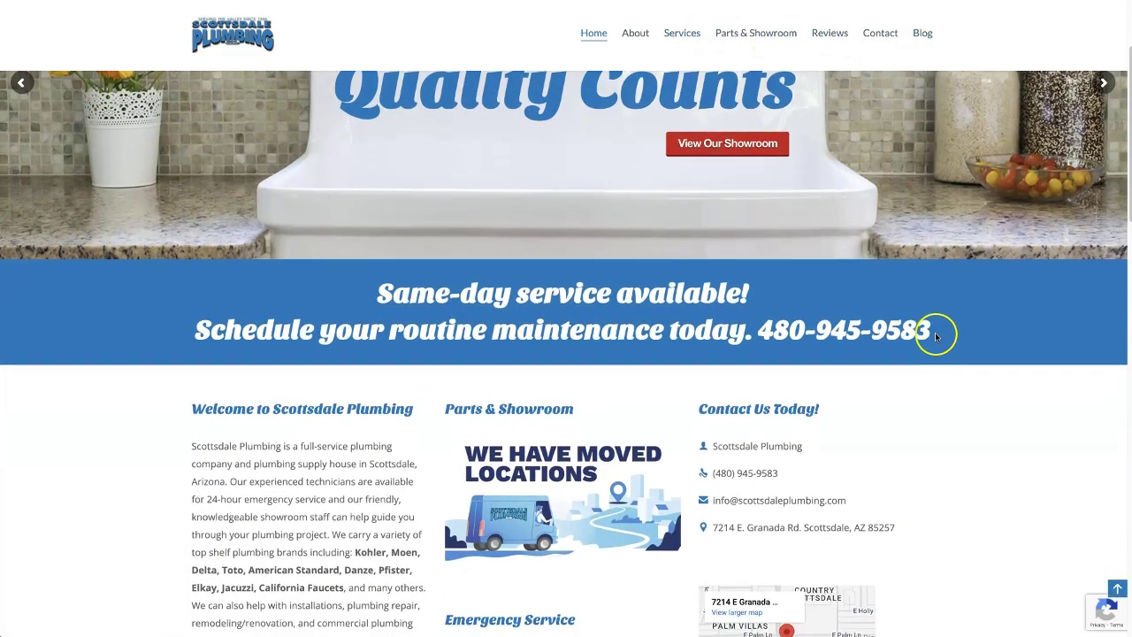
scroll(941, 341, down, 3)
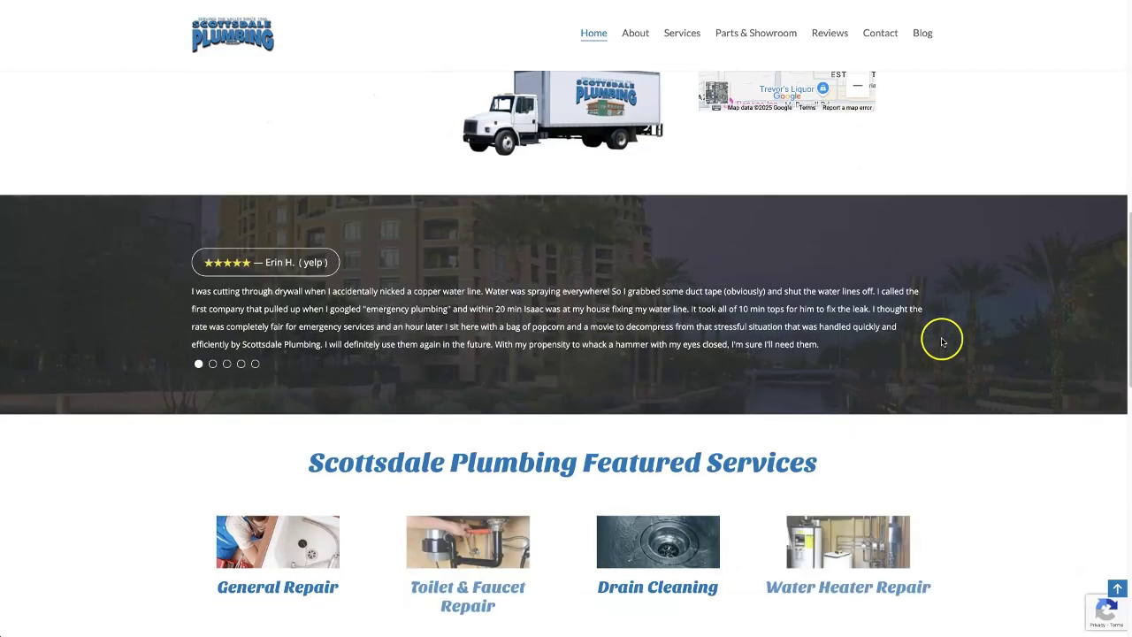
scroll(941, 339, up, 3)
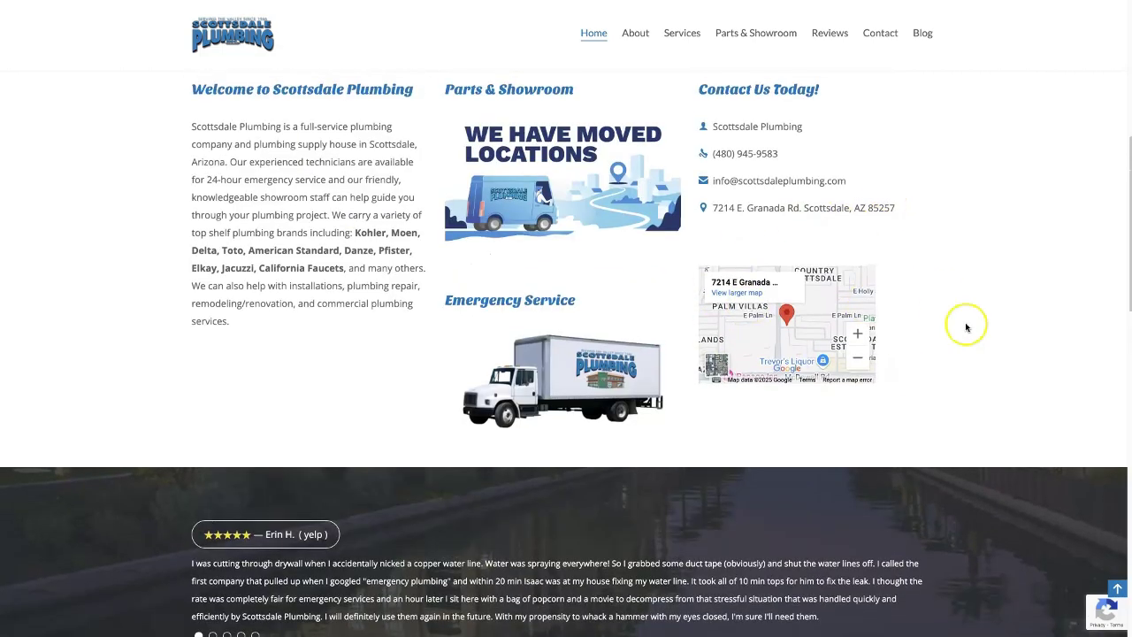
scroll(885, 353, up, 3)
scroll(726, 349, down, 1)
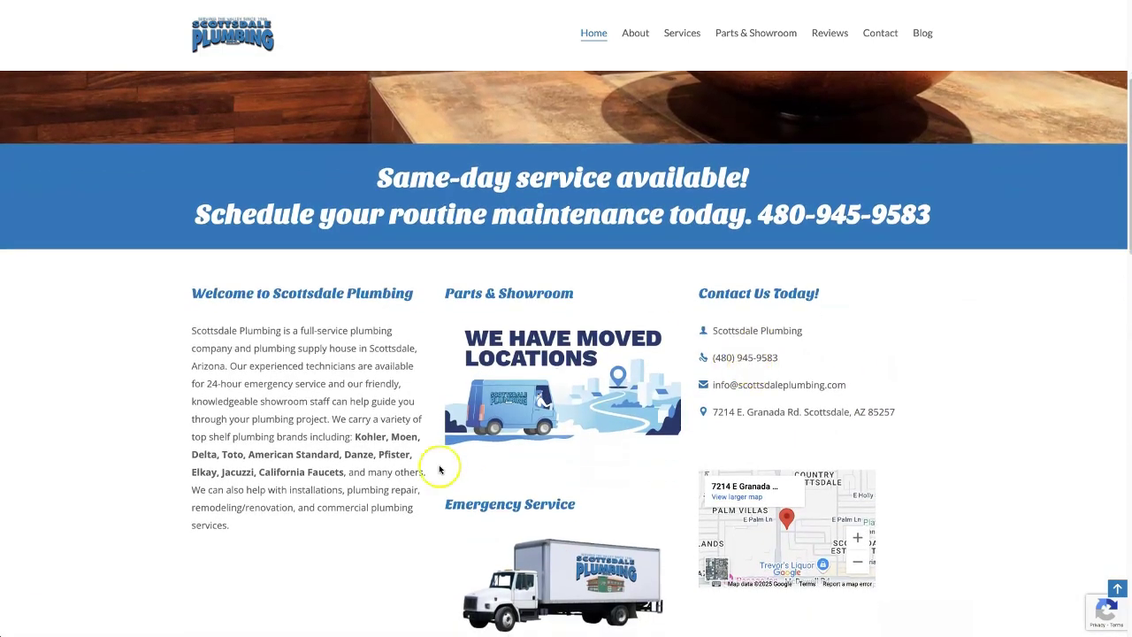
scroll(643, 435, down, 1)
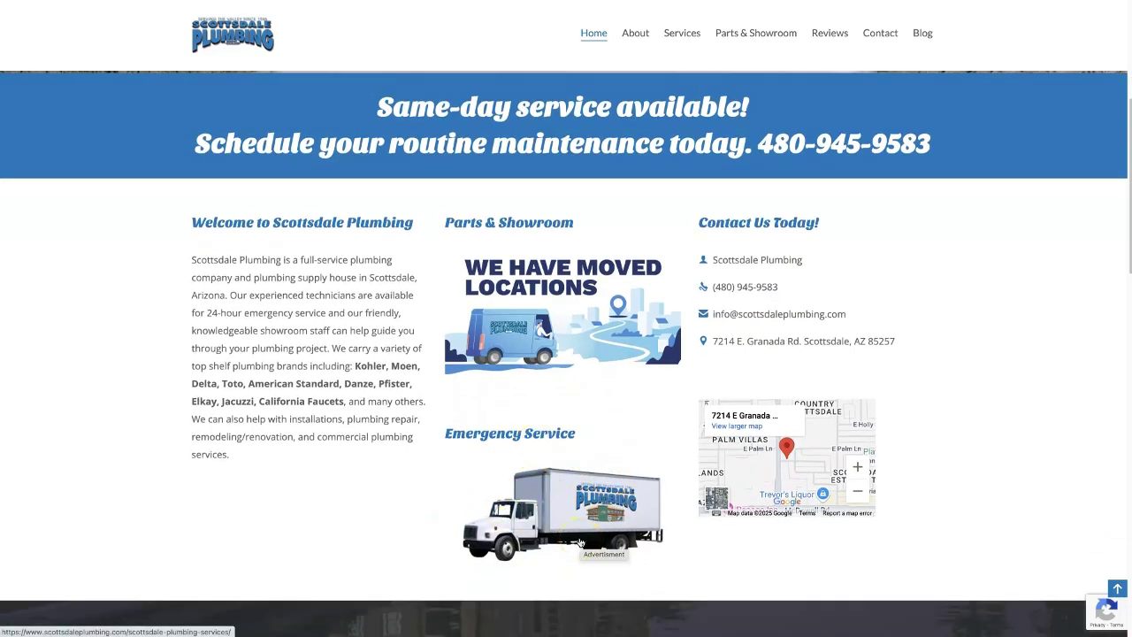
scroll(947, 310, down, 3)
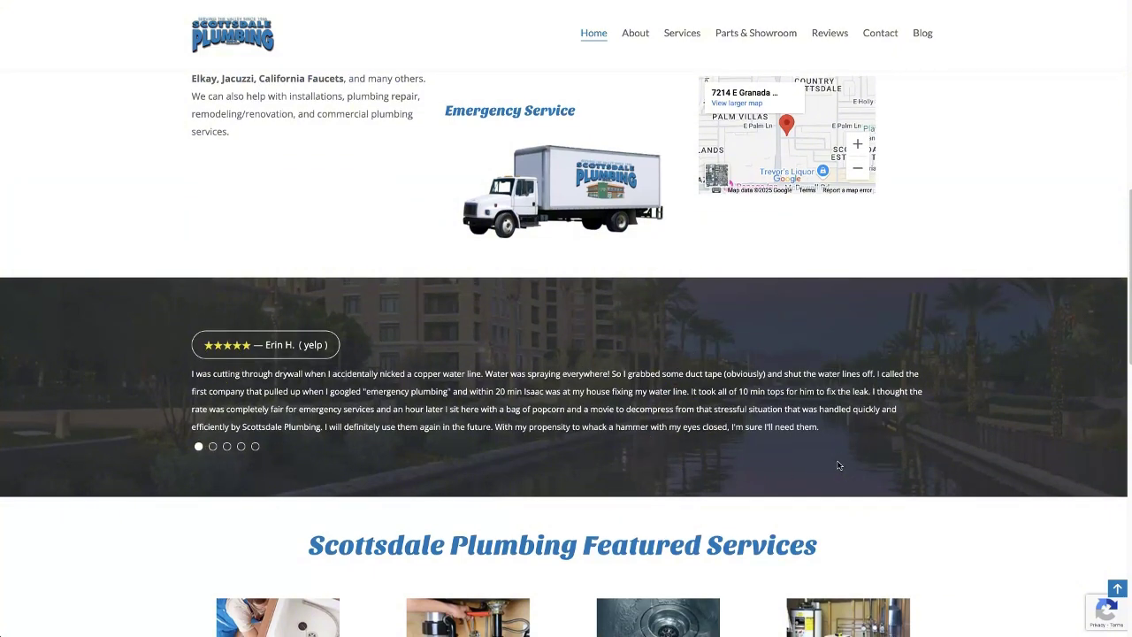
scroll(1048, 301, up, 6)
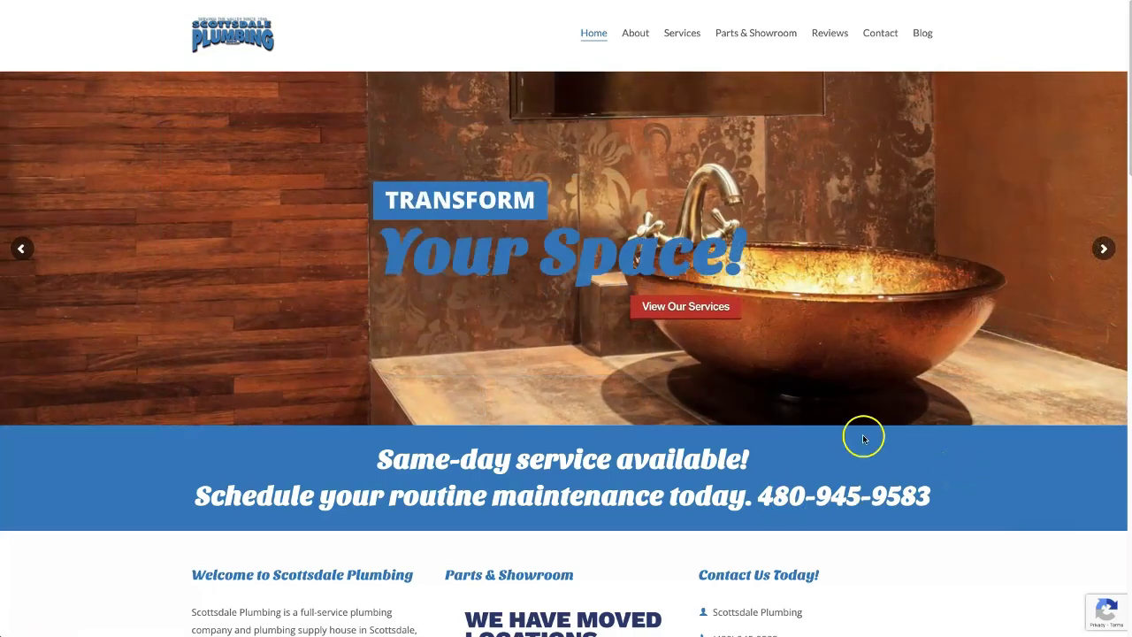
Step: Examine the Scottsdale Plumbing homepage's intro, featured services and footer sections, including practice areas and areas served, and return to its beginning
scroll(882, 462, down, 3)
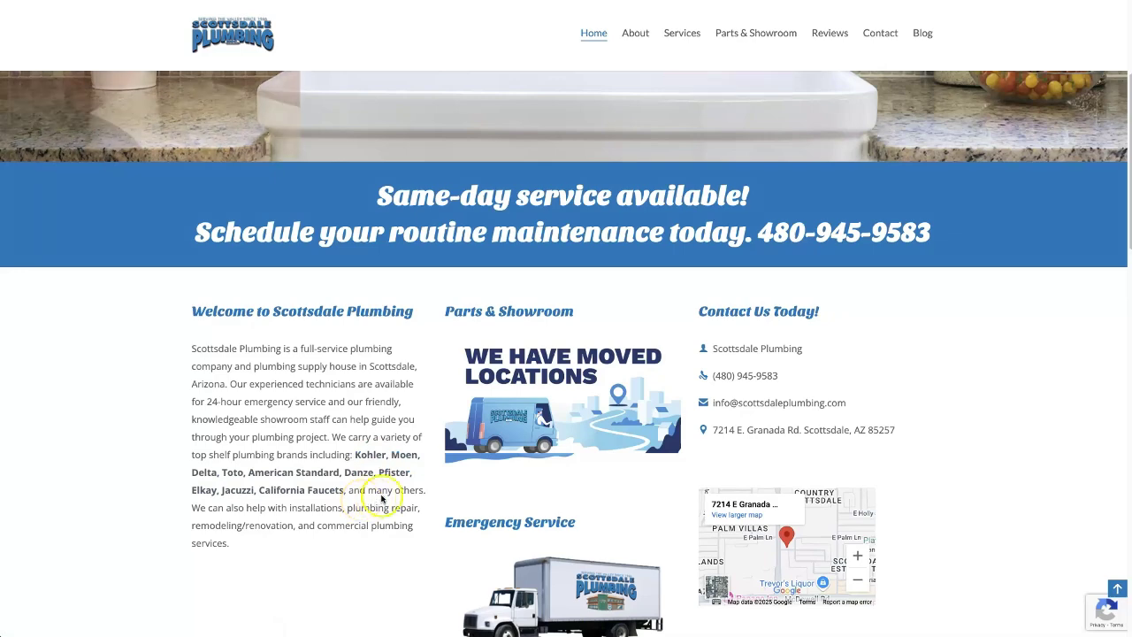
scroll(595, 391, down, 1)
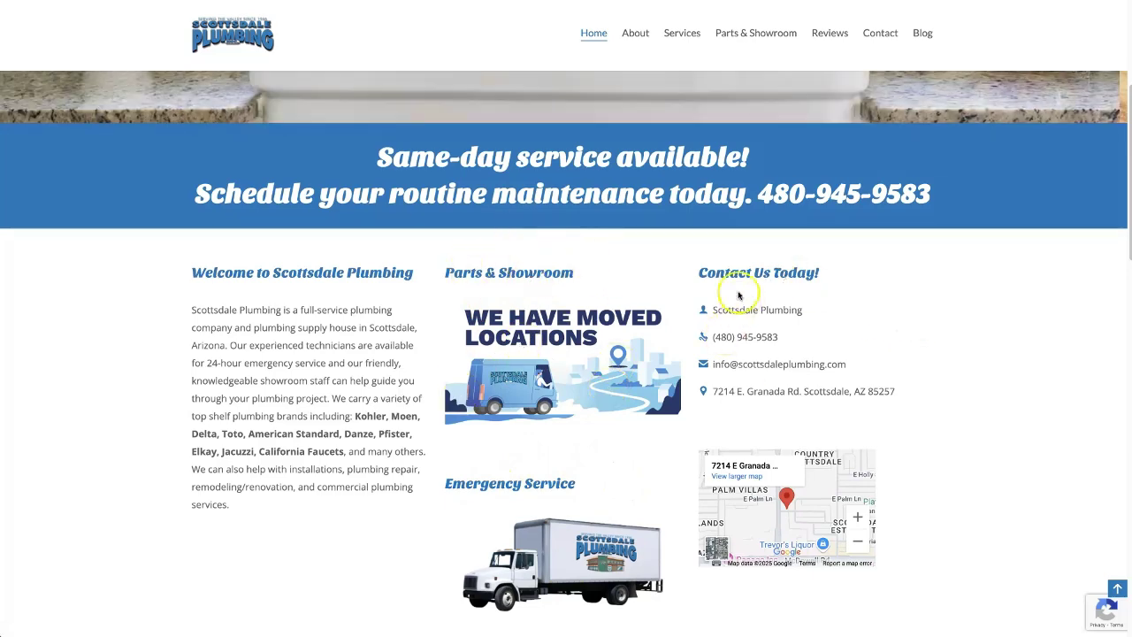
scroll(982, 390, down, 5)
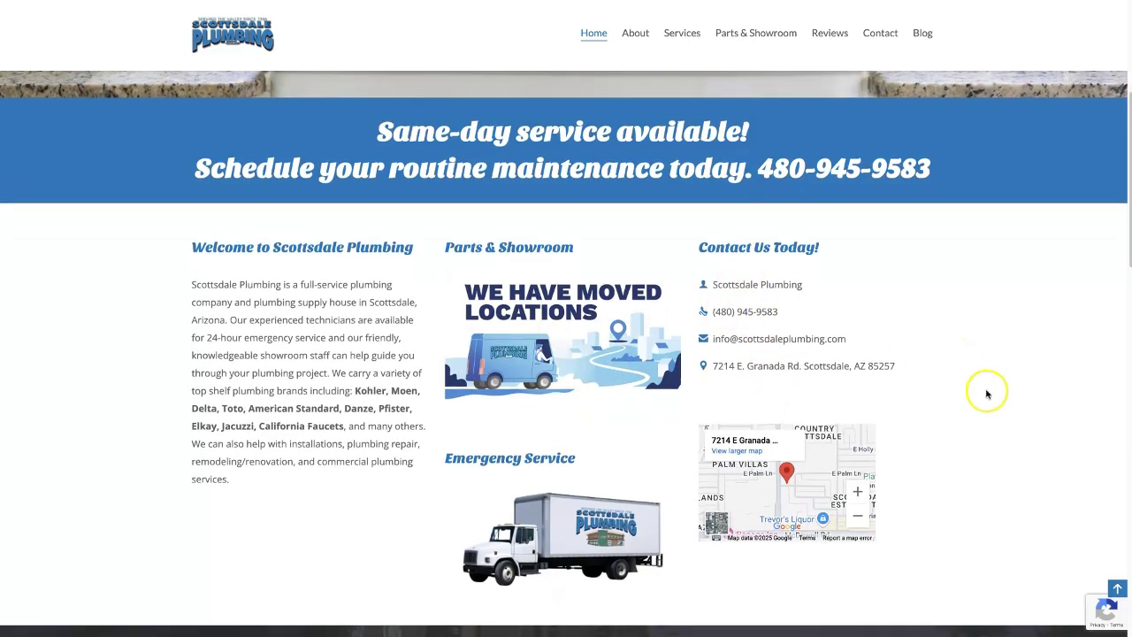
scroll(791, 381, down, 3)
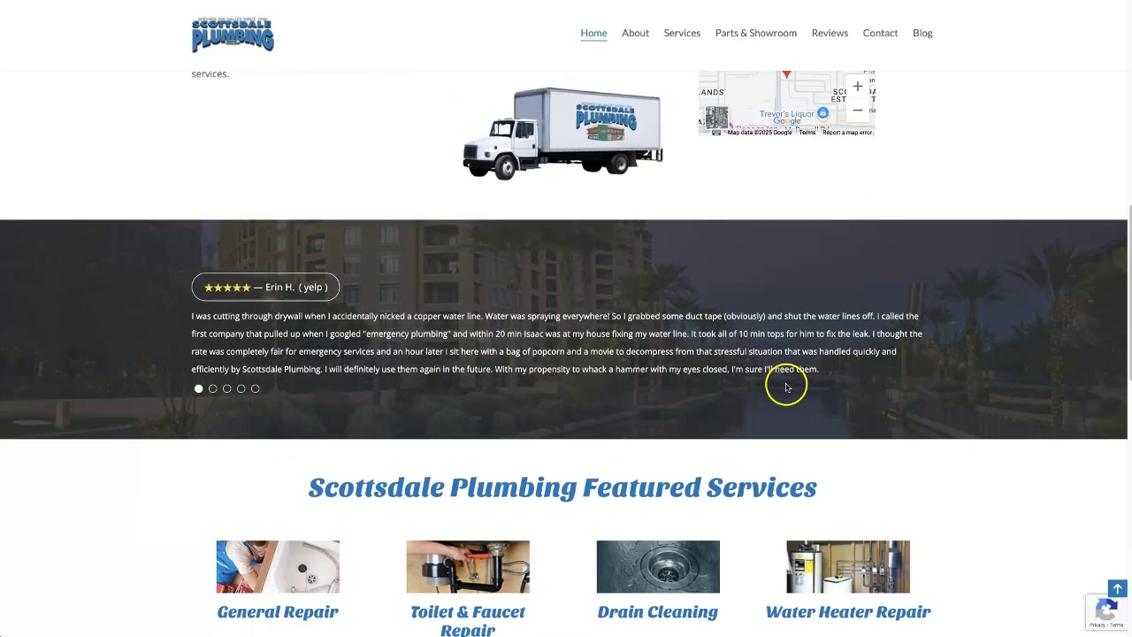
scroll(922, 320, down, 3)
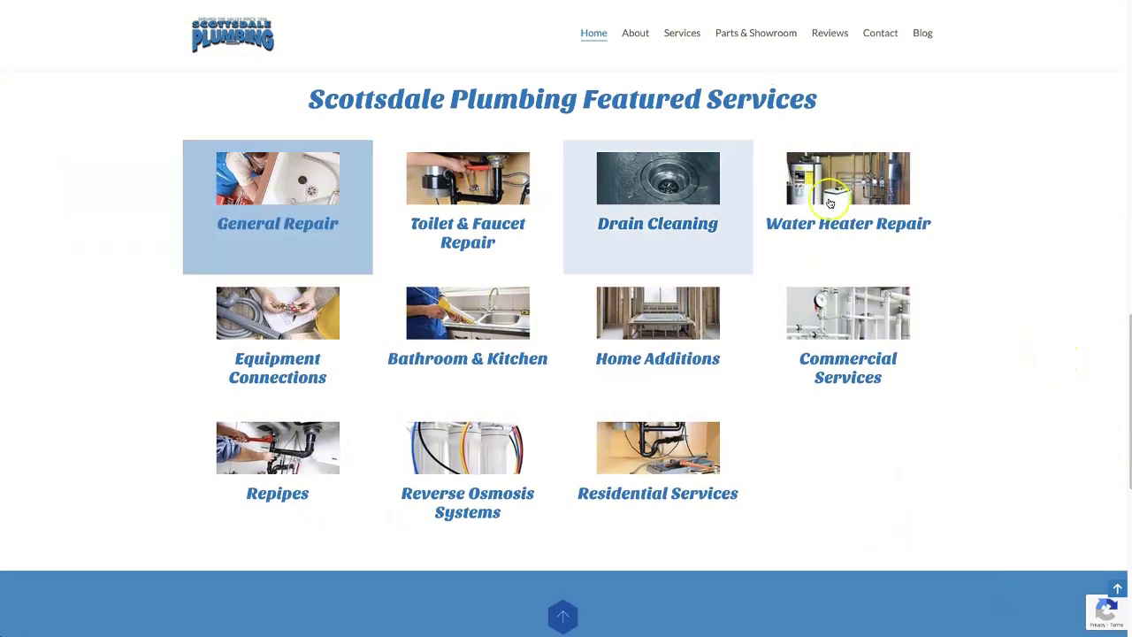
scroll(910, 413, down, 7)
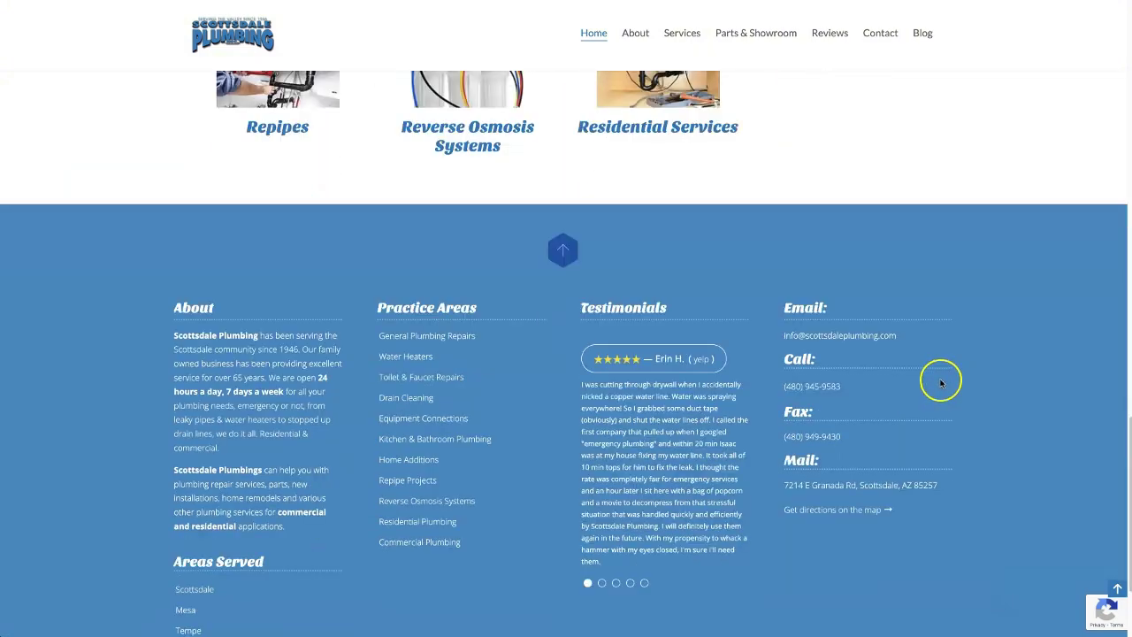
scroll(938, 383, down, 1)
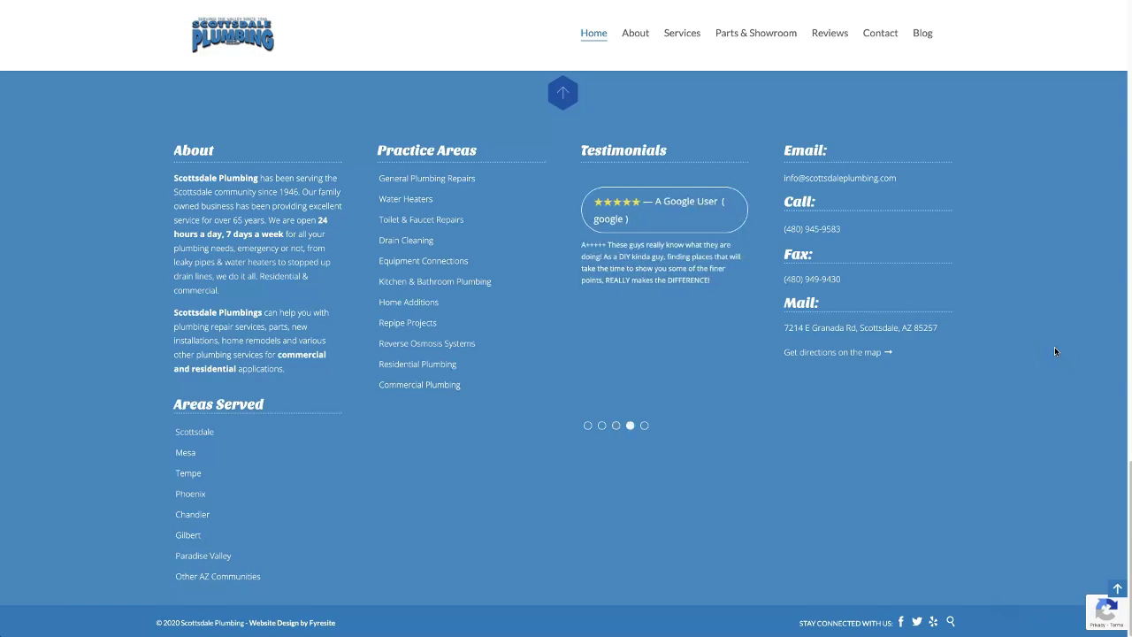
click(1047, 331)
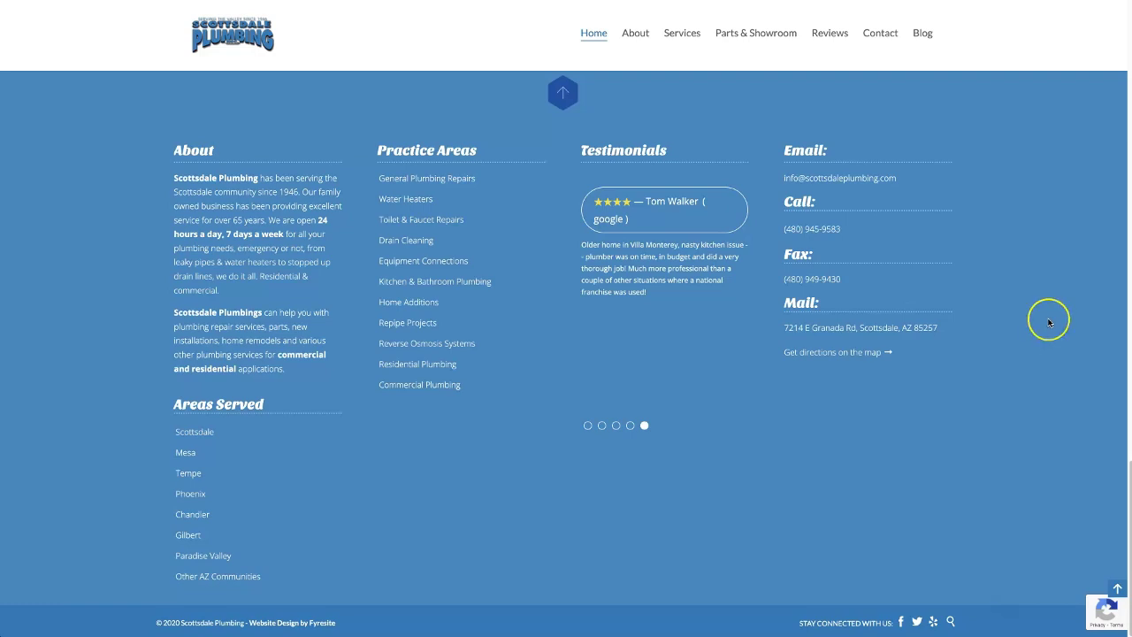
key(Home)
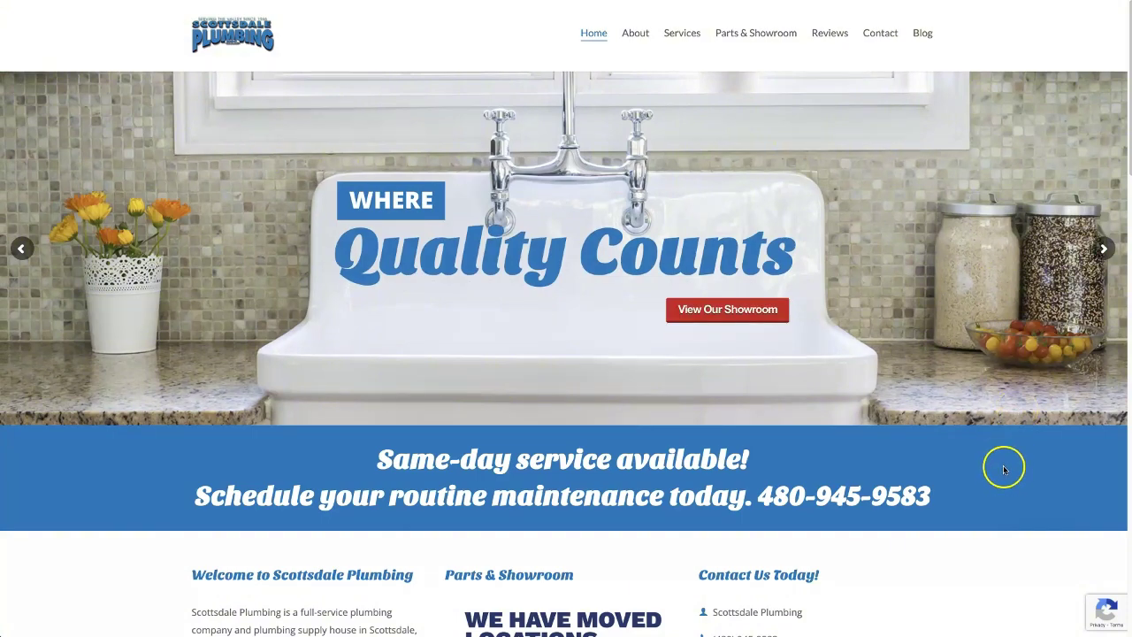
scroll(1001, 462, down, 3)
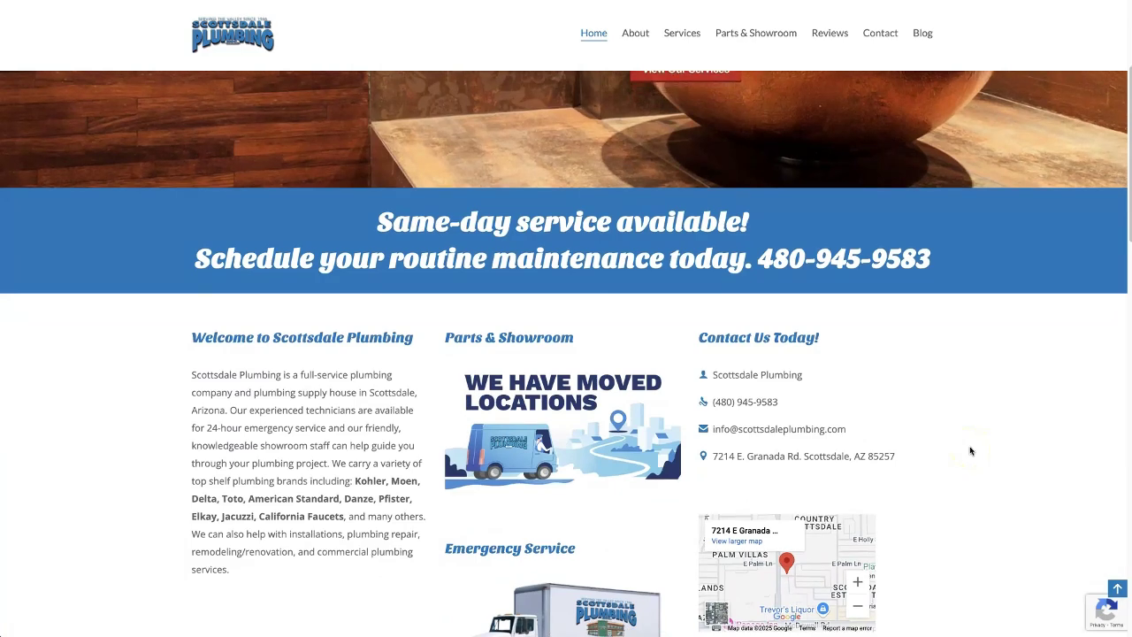
scroll(962, 434, up, 3)
mouse_move(703, 55)
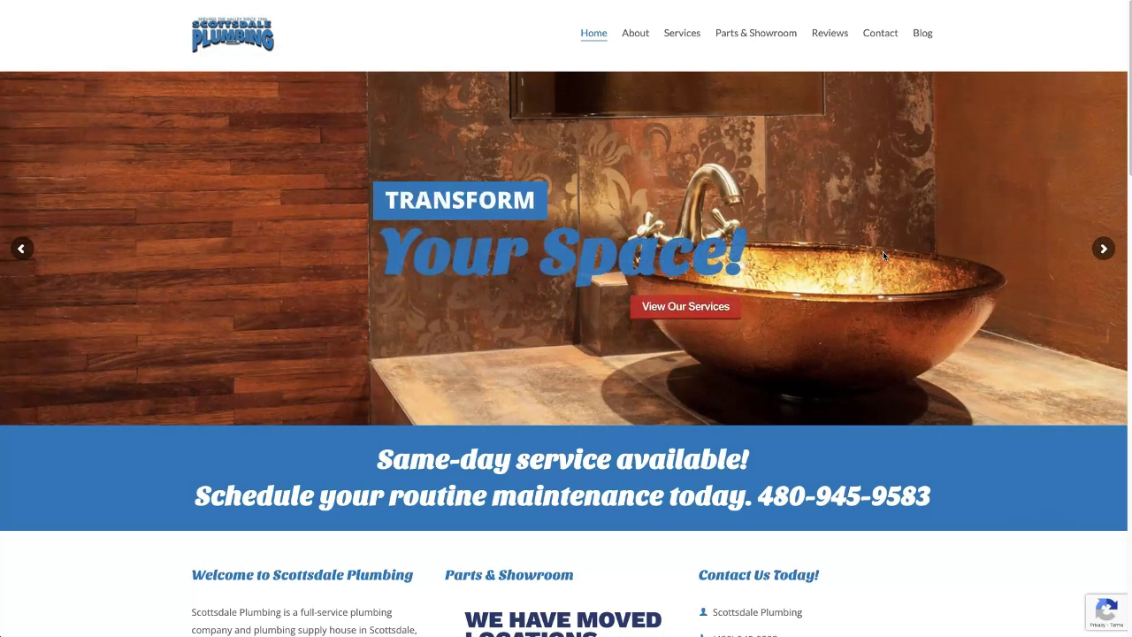
Step: Return to the bumblebeeplumbingaz.com domain overview and open its organic keywords report in a new browser tab
click(862, 540)
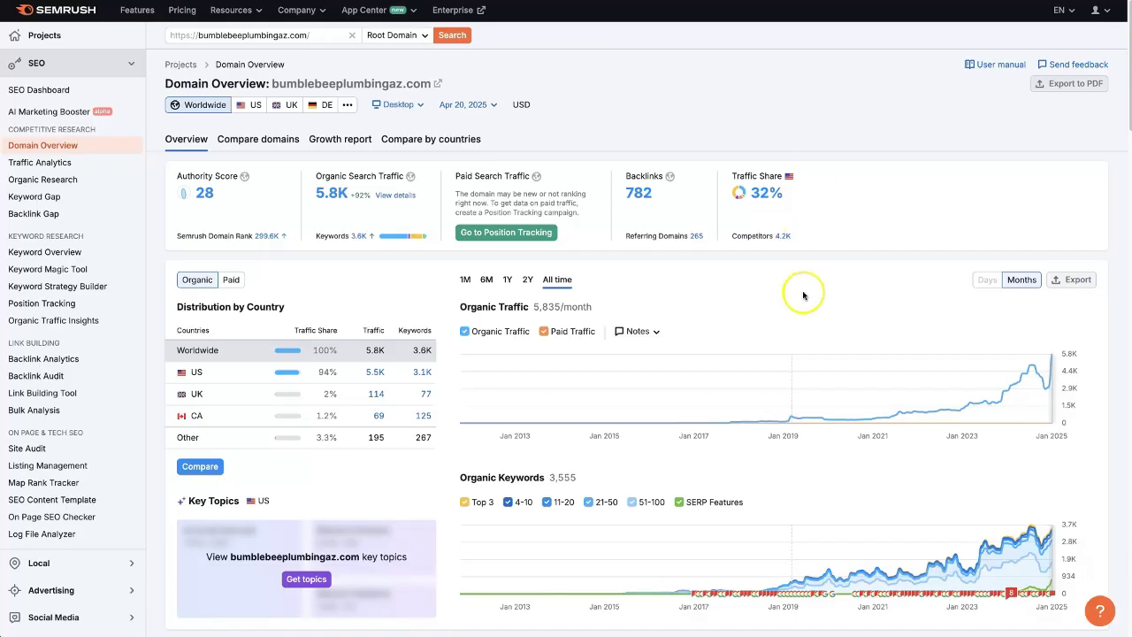
right_click(380, 235)
click(703, 177)
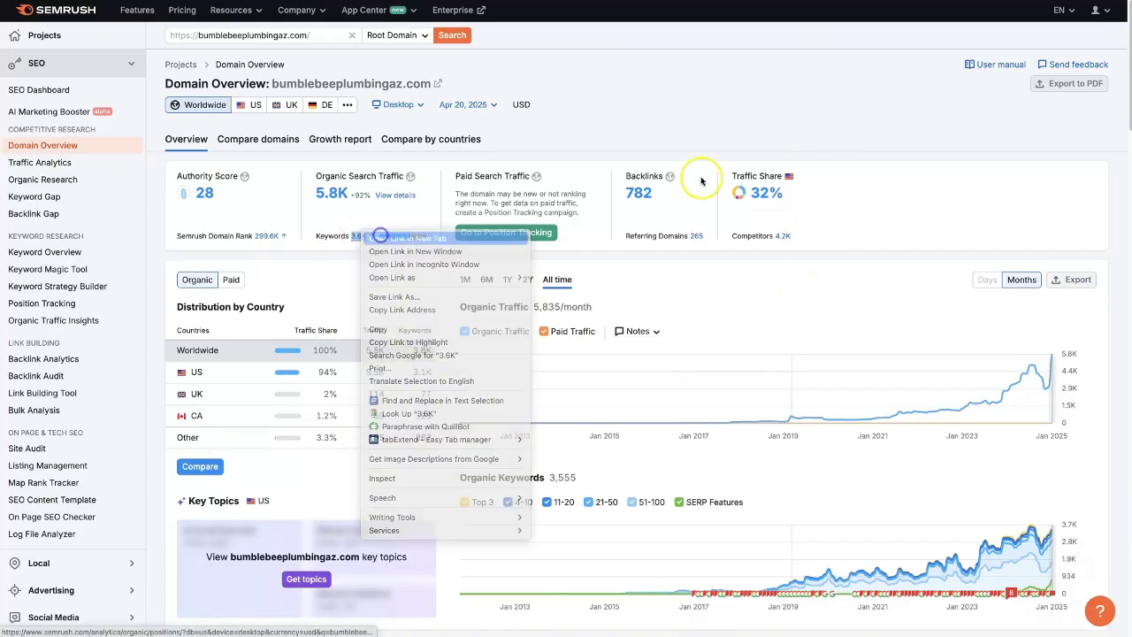
click(805, 329)
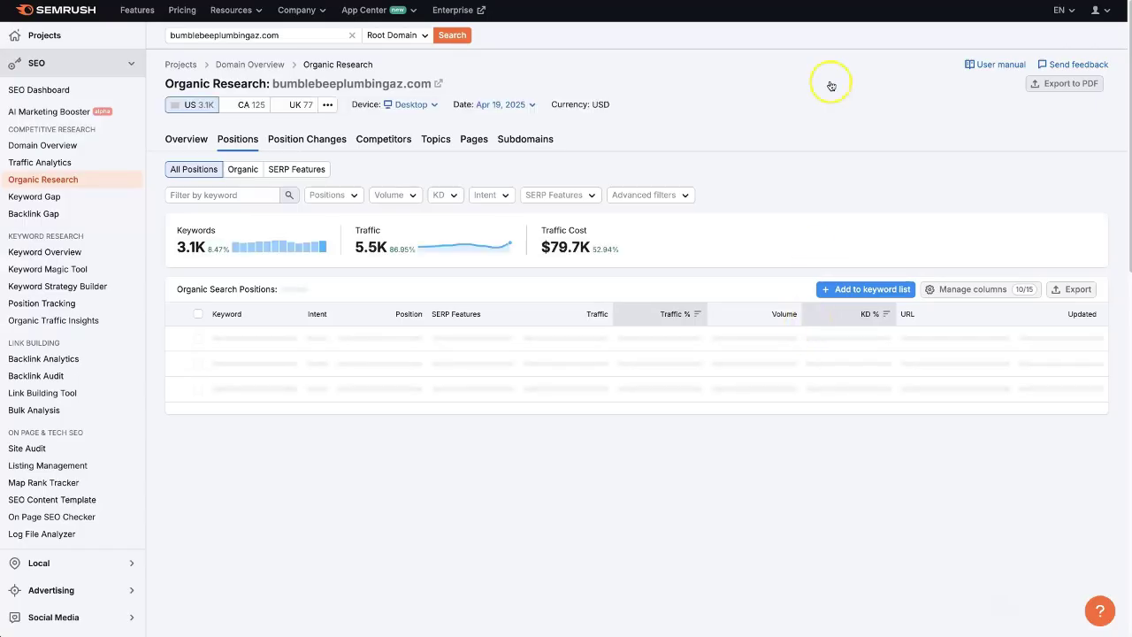
Step: Filter the organic search positions of bumblebeeplumbingaz.com by the Google query "plumbers in scottsdale"
scroll(584, 423, down, 1)
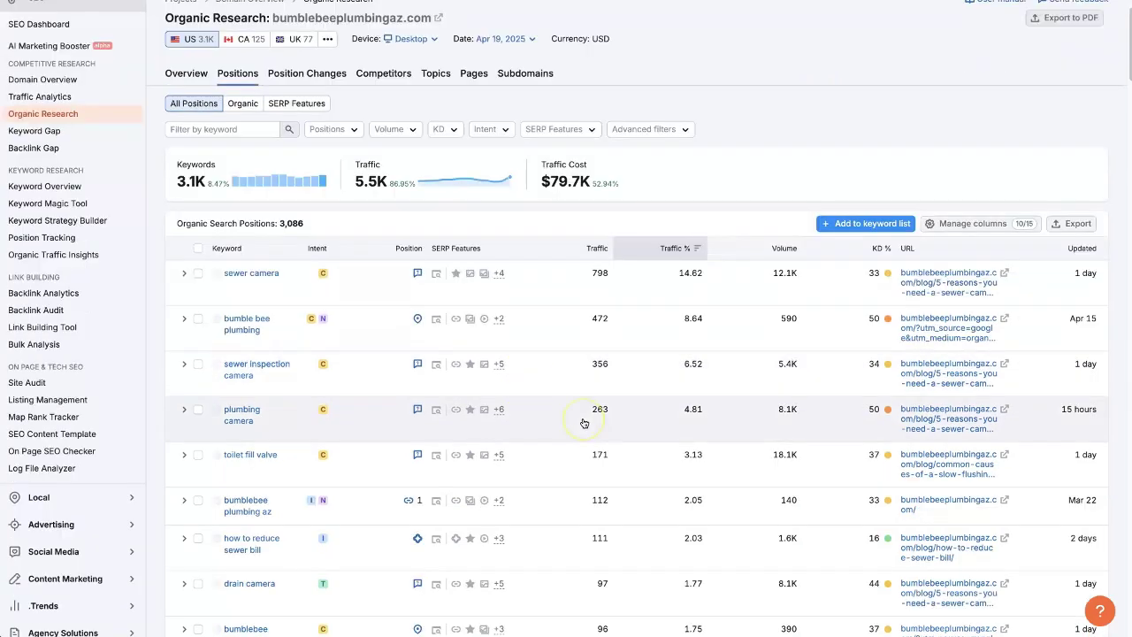
scroll(584, 423, up, 1)
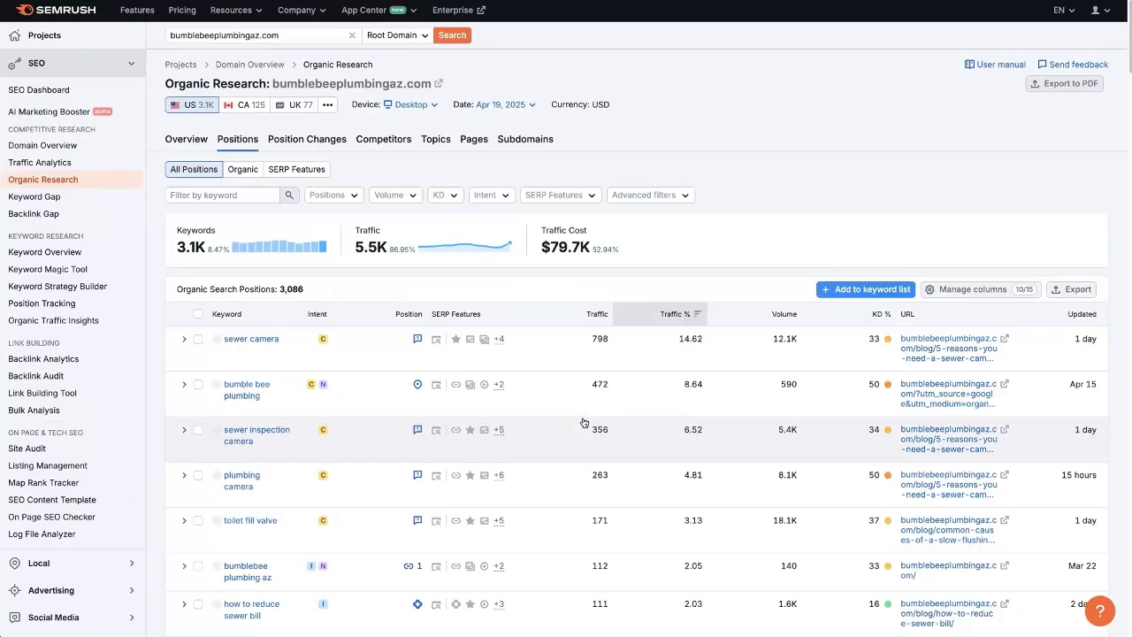
click(222, 194)
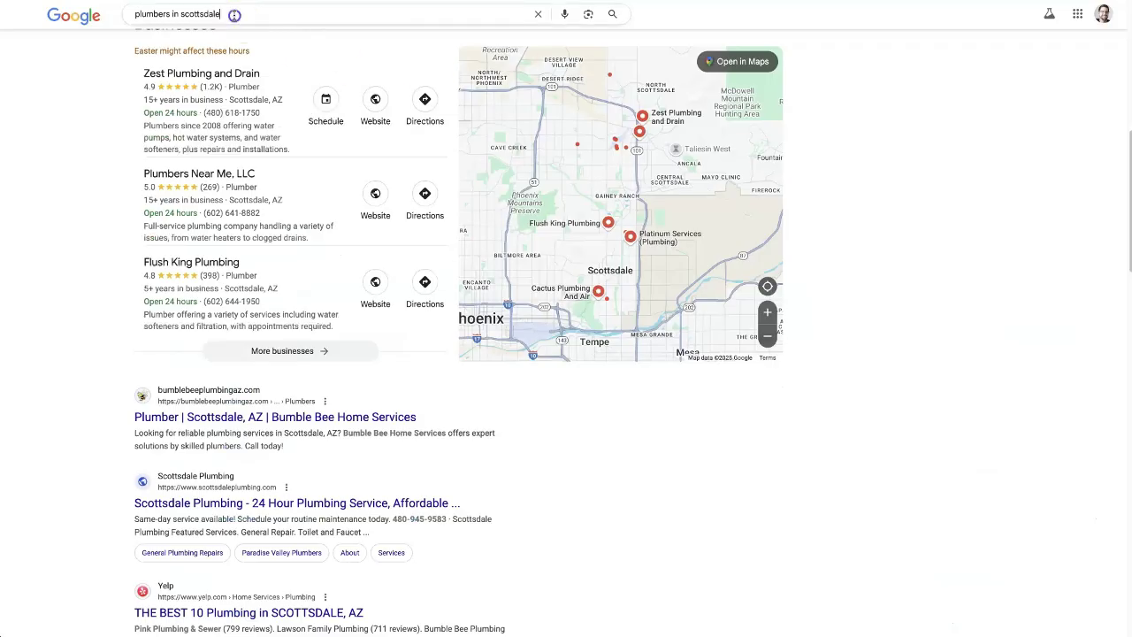
click(239, 15)
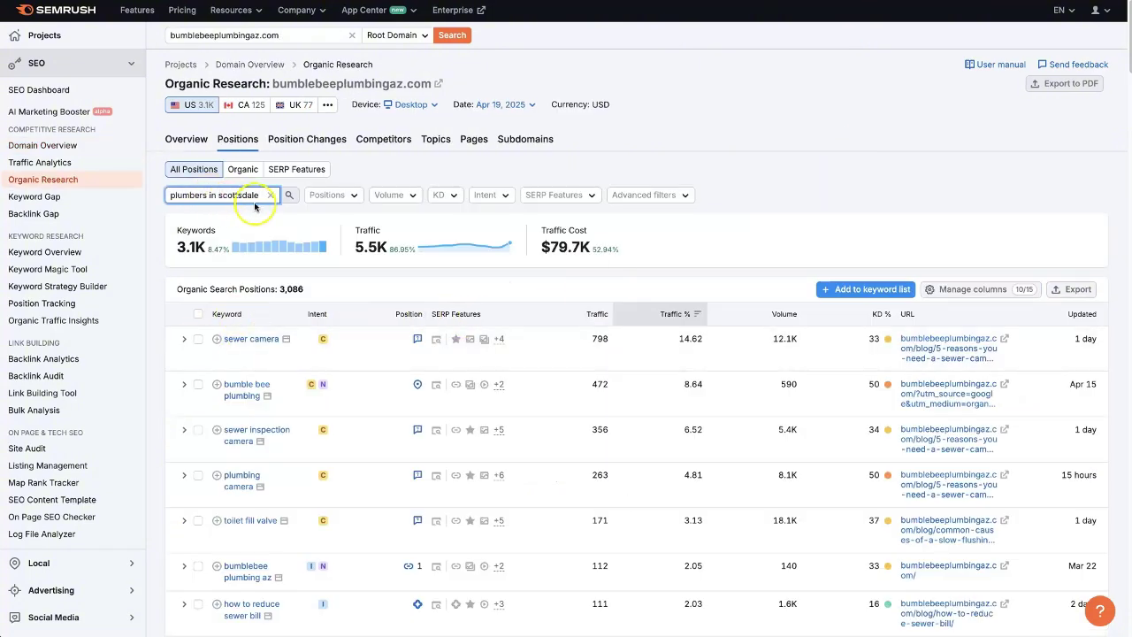
click(289, 195)
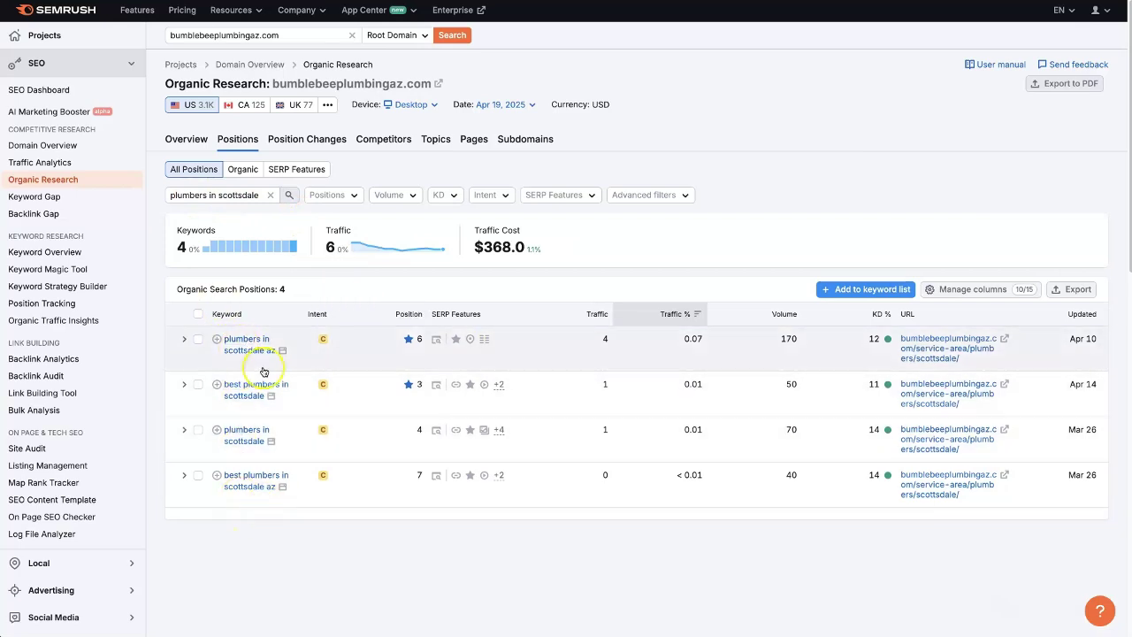
Step: Return to the Google results for "plumbers in scottsdale" and open Bumble Bee Home Services' Scottsdale plumber page
click(1004, 337)
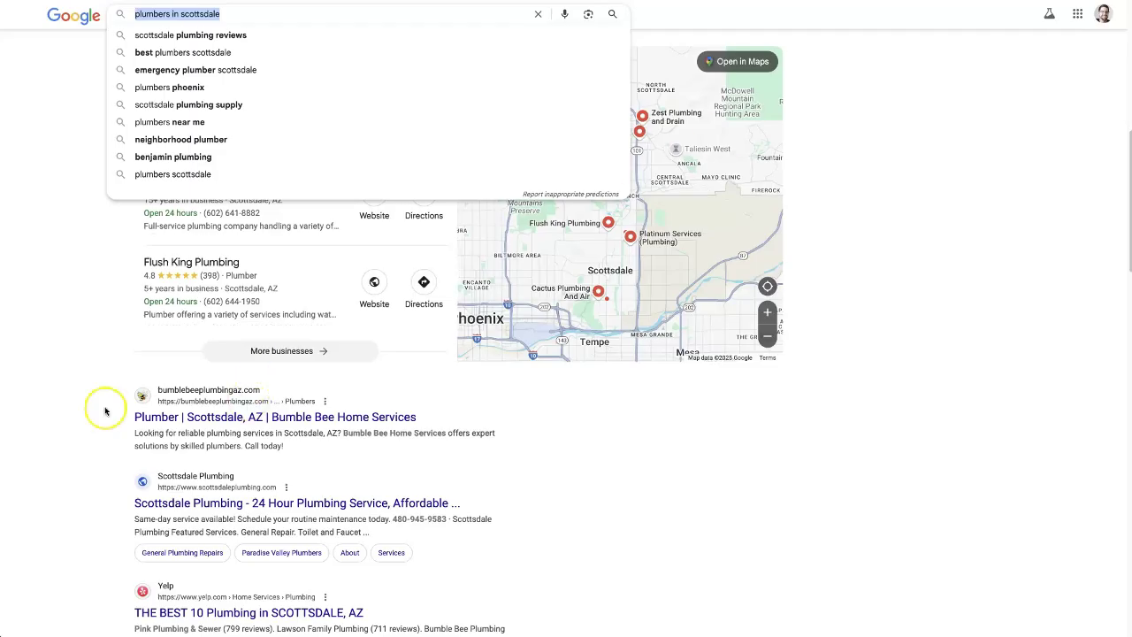
click(73, 394)
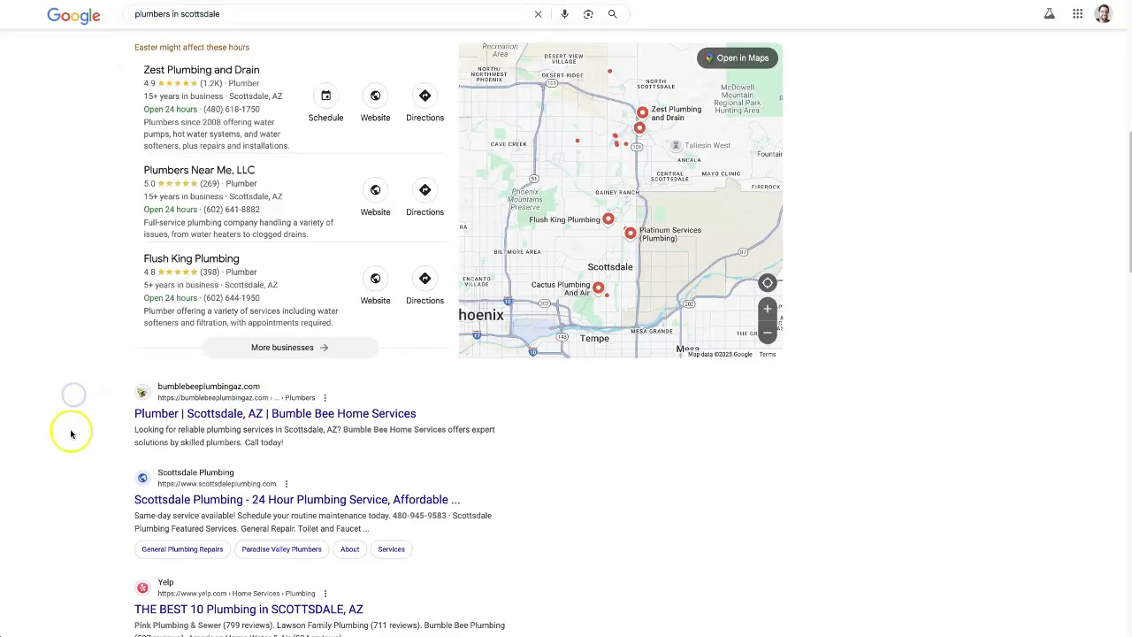
scroll(70, 434, down, 1)
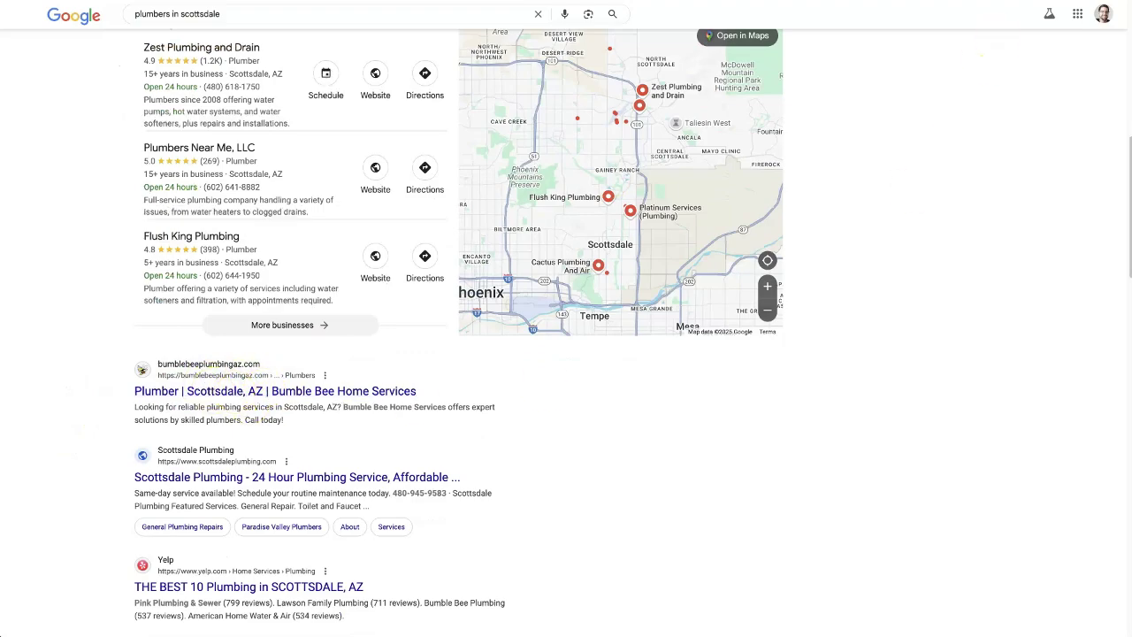
click(233, 391)
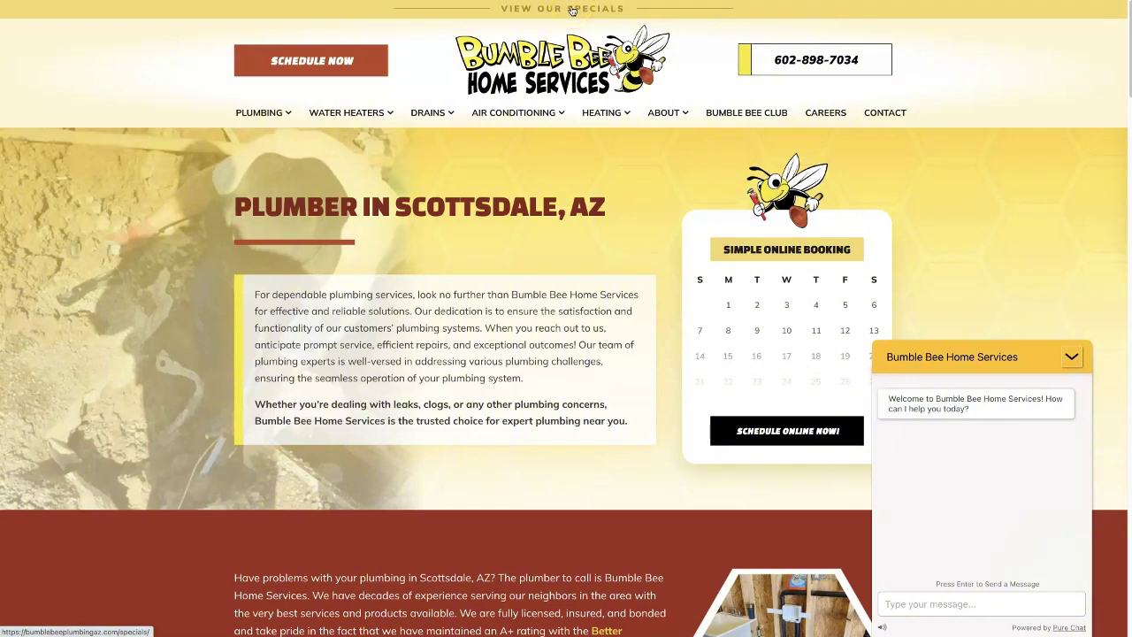
Step: Highlight the "Plumber in Scottsdale, AZ" heading and the intro paragraphs below it to examine their wording
drag(228, 205, 613, 206)
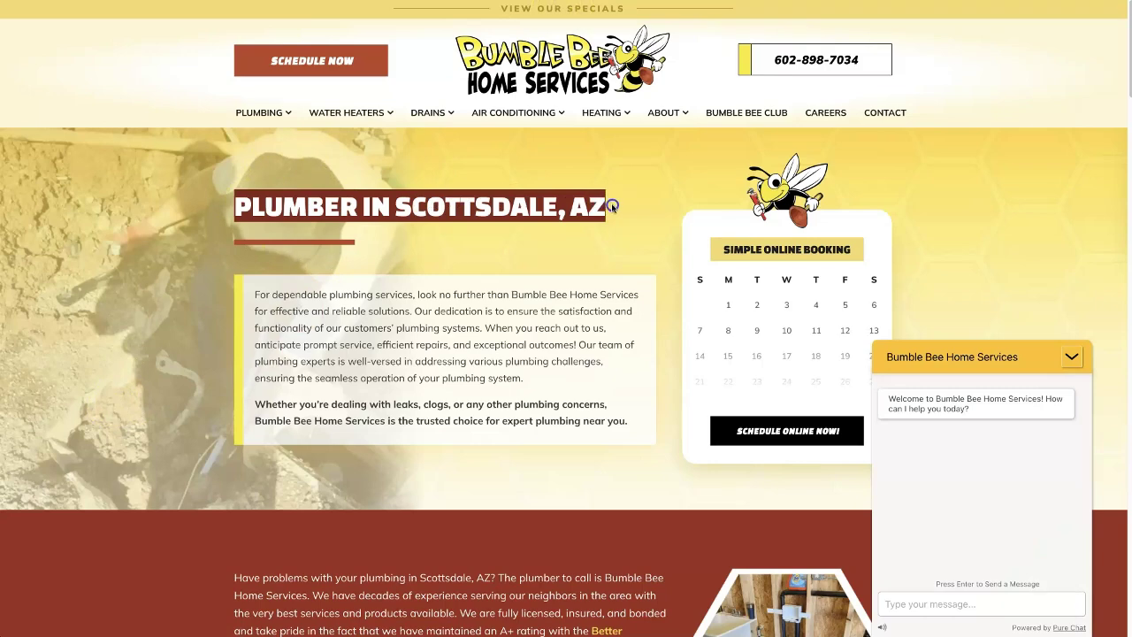
click(536, 295)
drag(253, 293, 619, 422)
click(599, 449)
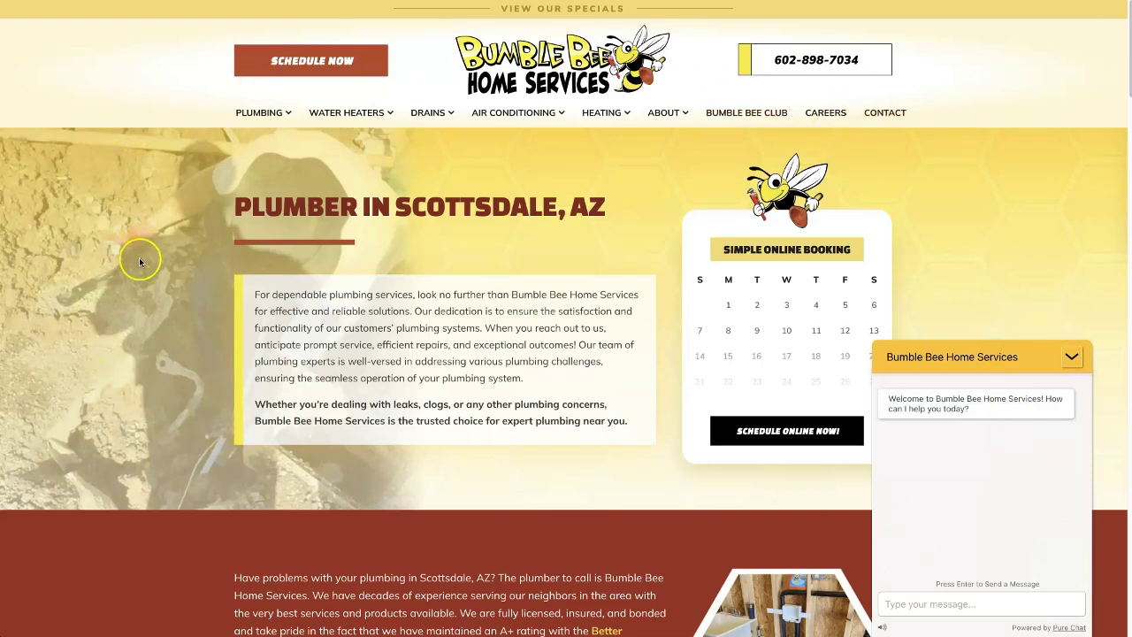
Step: Skim the whole Bumble Bee Scottsdale page down to its footer and return to its beginning
scroll(141, 261, down, 4)
scroll(142, 266, down, 3)
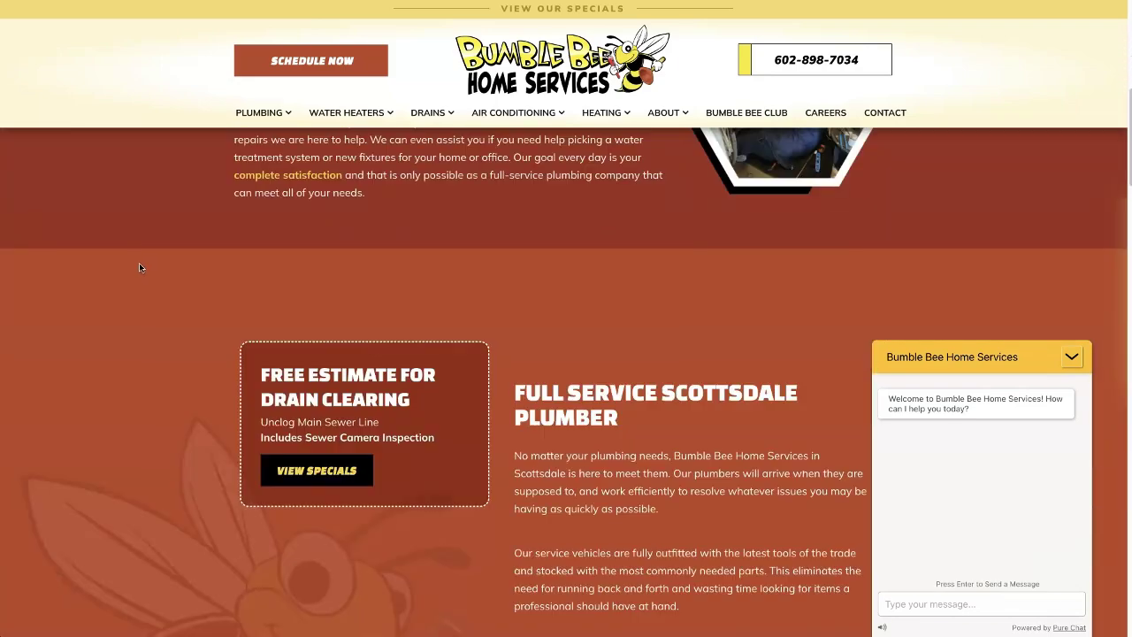
scroll(147, 262, down, 2)
scroll(147, 262, down, 12)
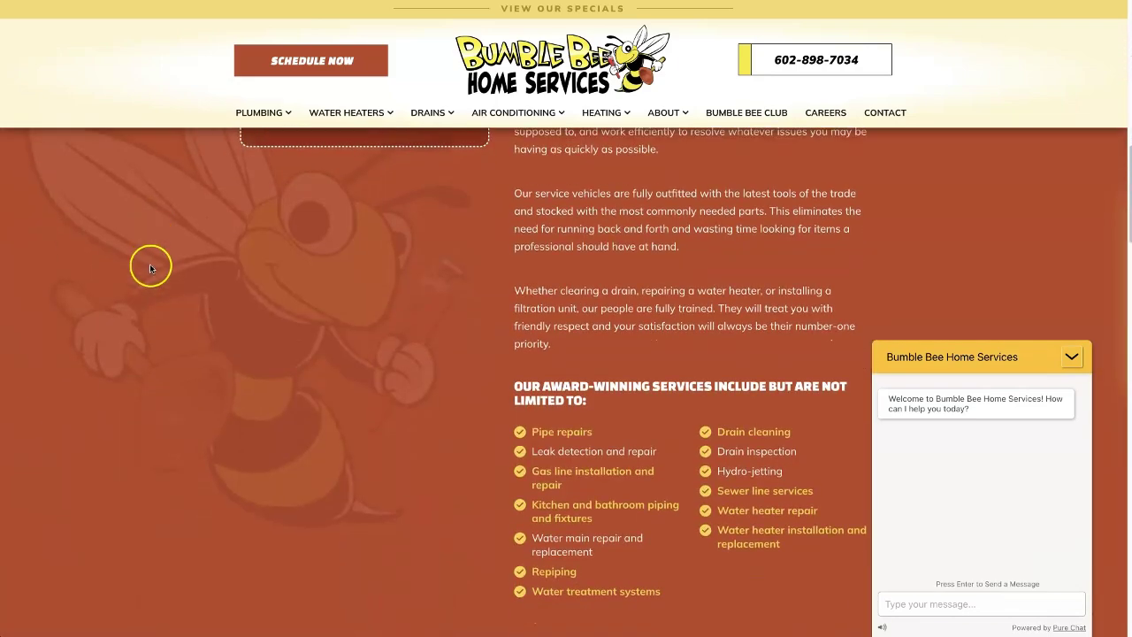
scroll(154, 271, down, 10)
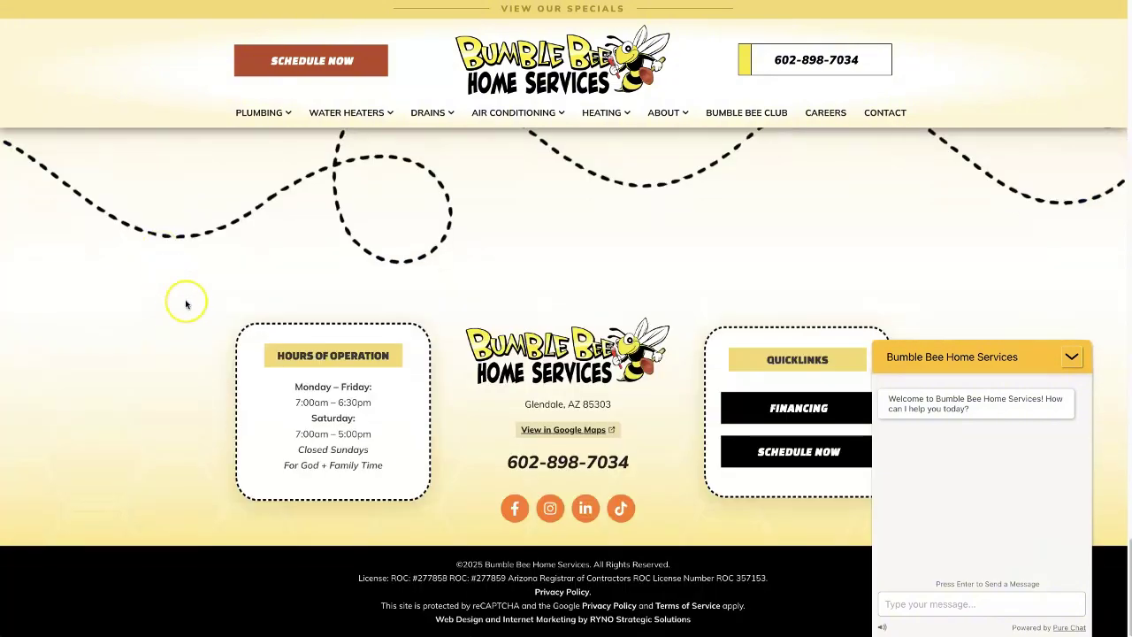
key(Home)
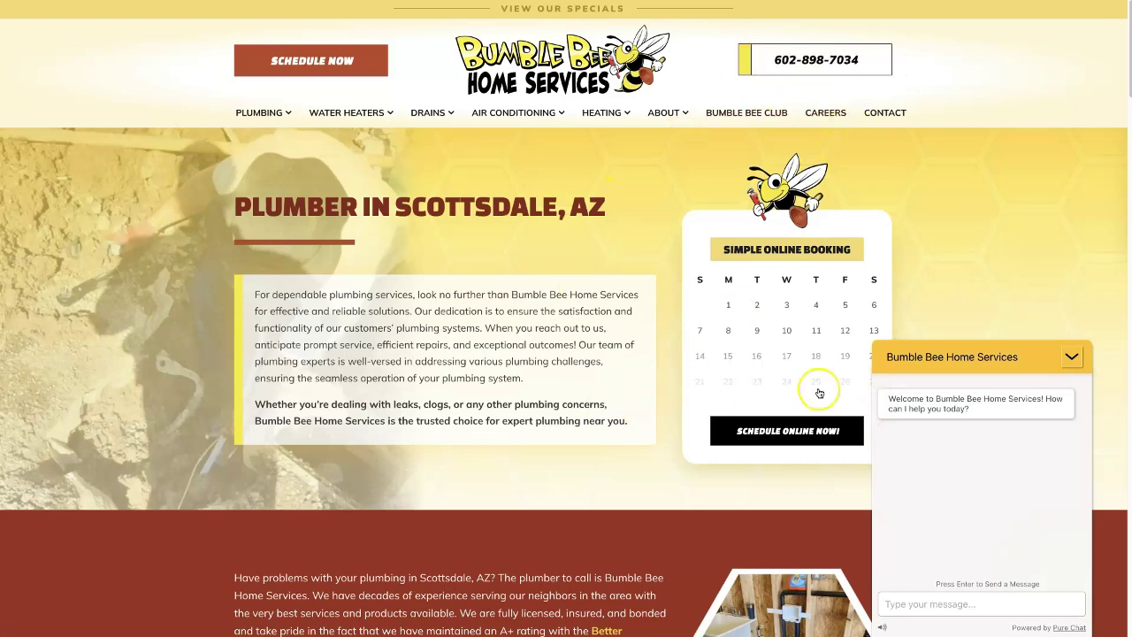
Step: Examine the Full Service Scottsdale Plumber section and its list of award-winning services, and collapse the chat widget
scroll(233, 413, down, 4)
scroll(235, 419, down, 2)
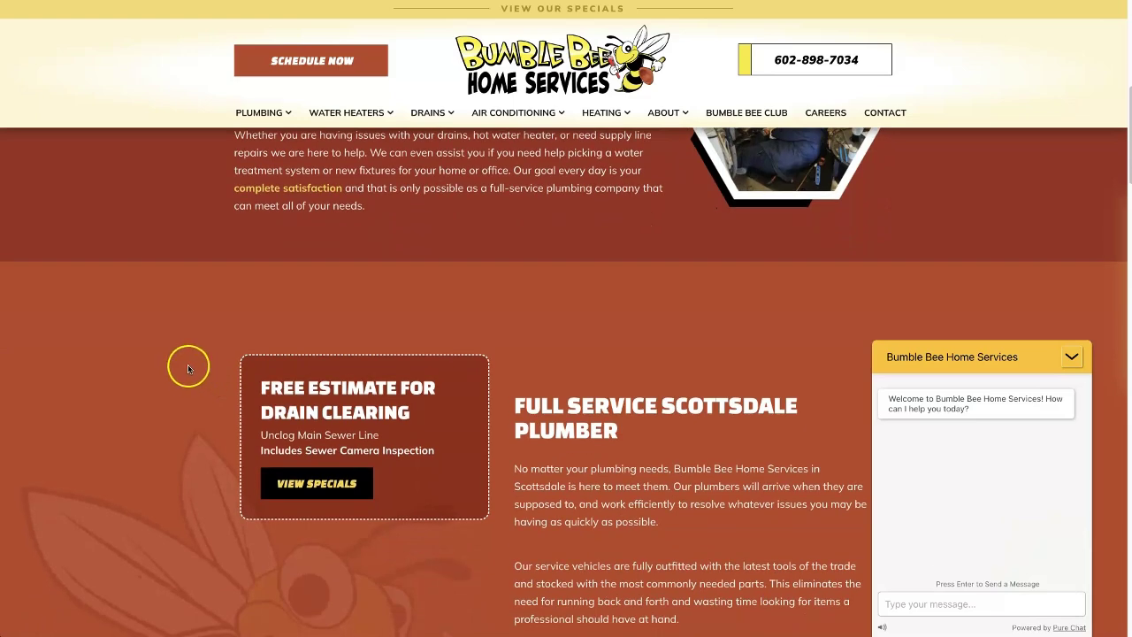
scroll(177, 336, down, 4)
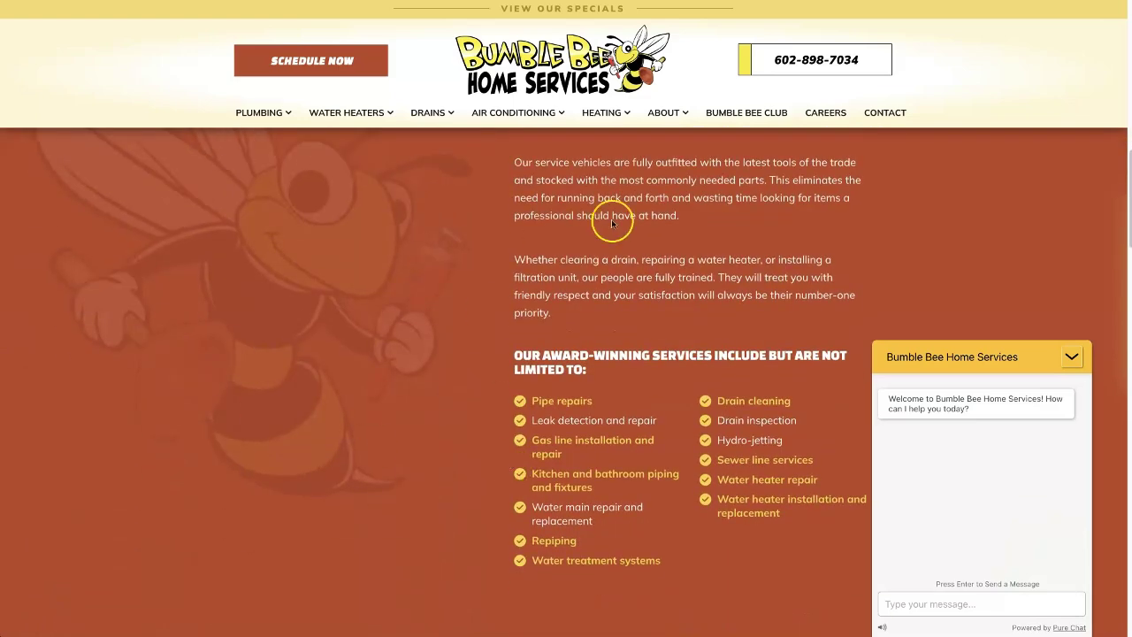
scroll(361, 351, down, 1)
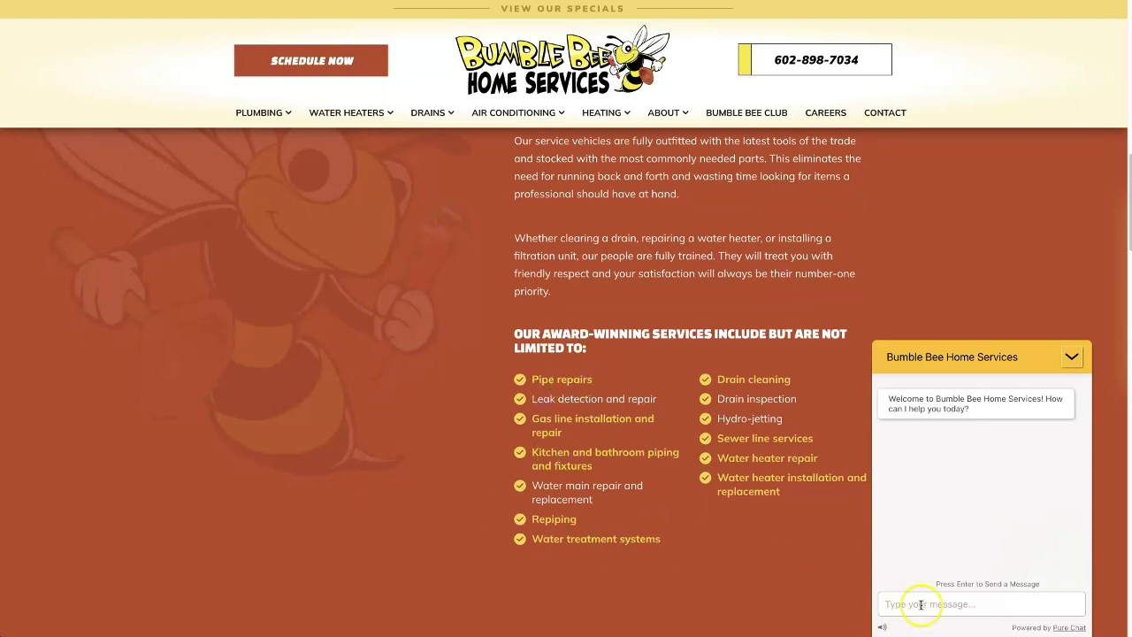
click(1073, 357)
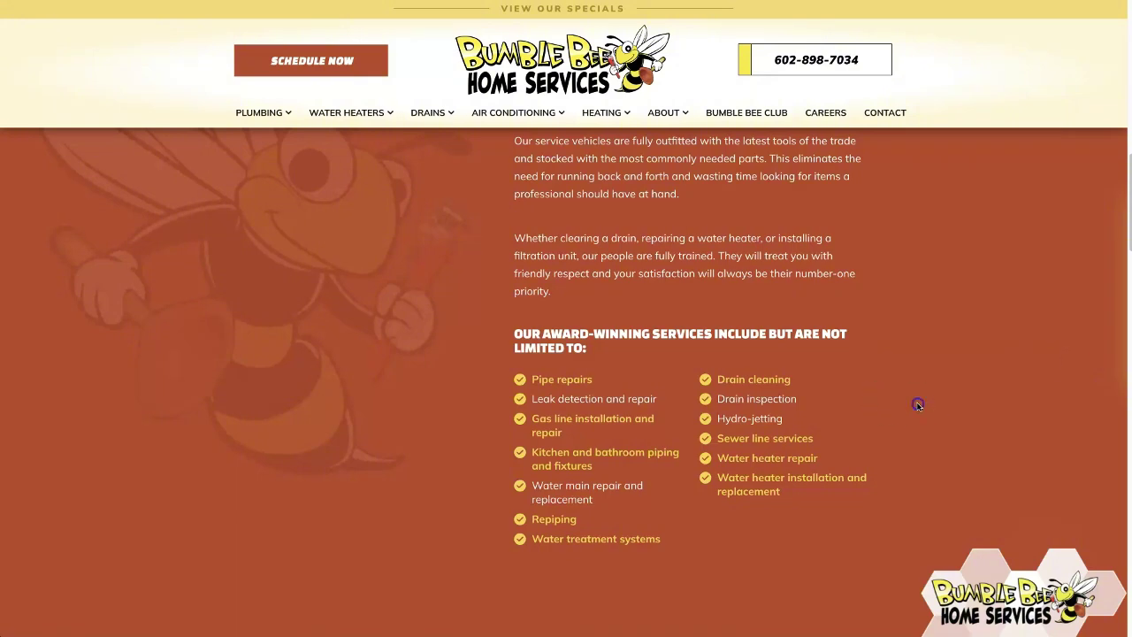
Step: Examine the page's customer review, areas of service, contact and footer sections, and return to the Google results
scroll(893, 367, down, 10)
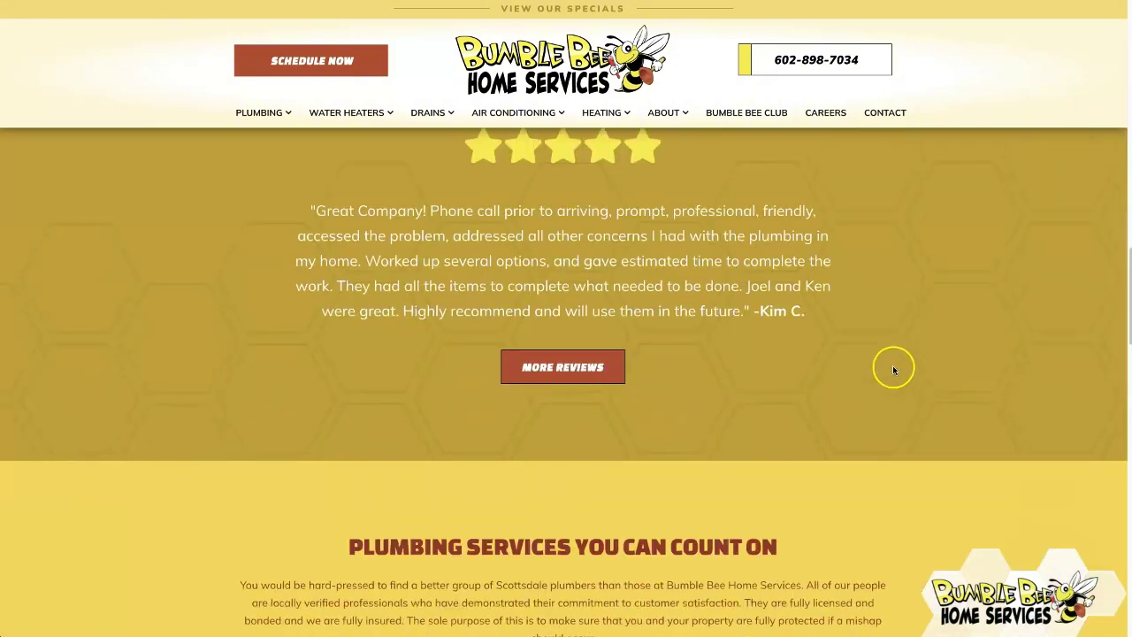
scroll(893, 370, down, 5)
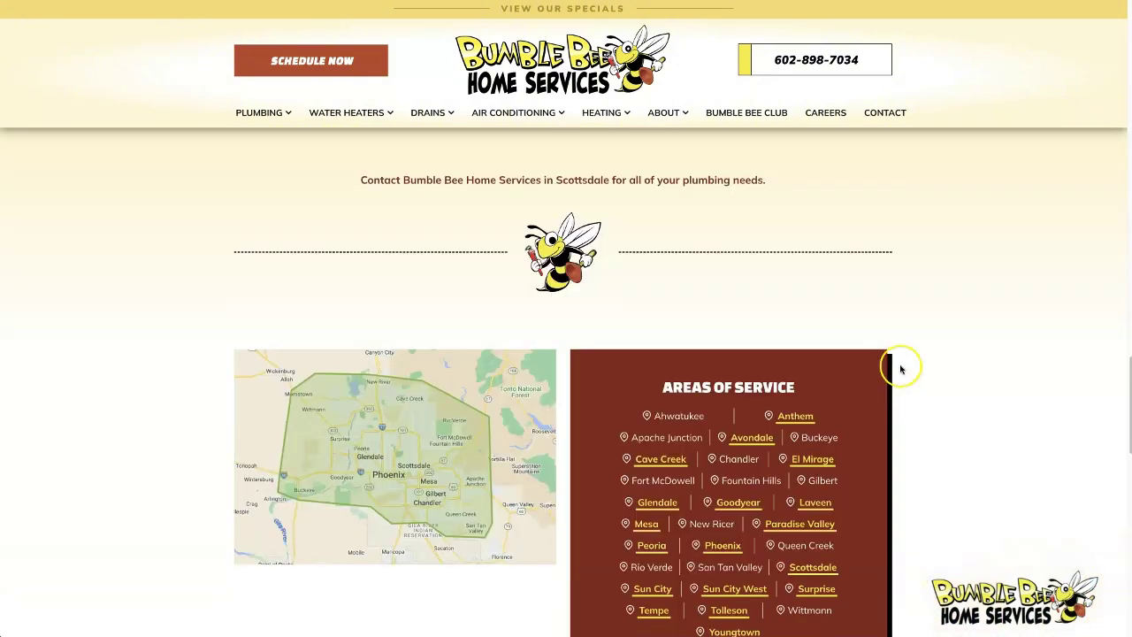
scroll(978, 368, down, 5)
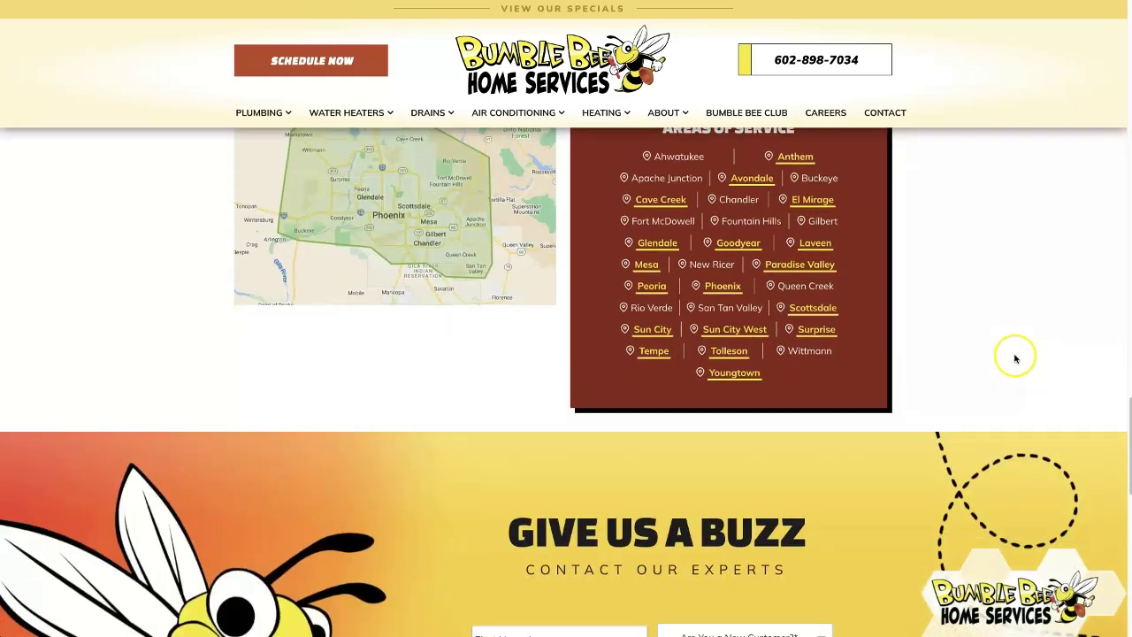
scroll(1015, 362, down, 5)
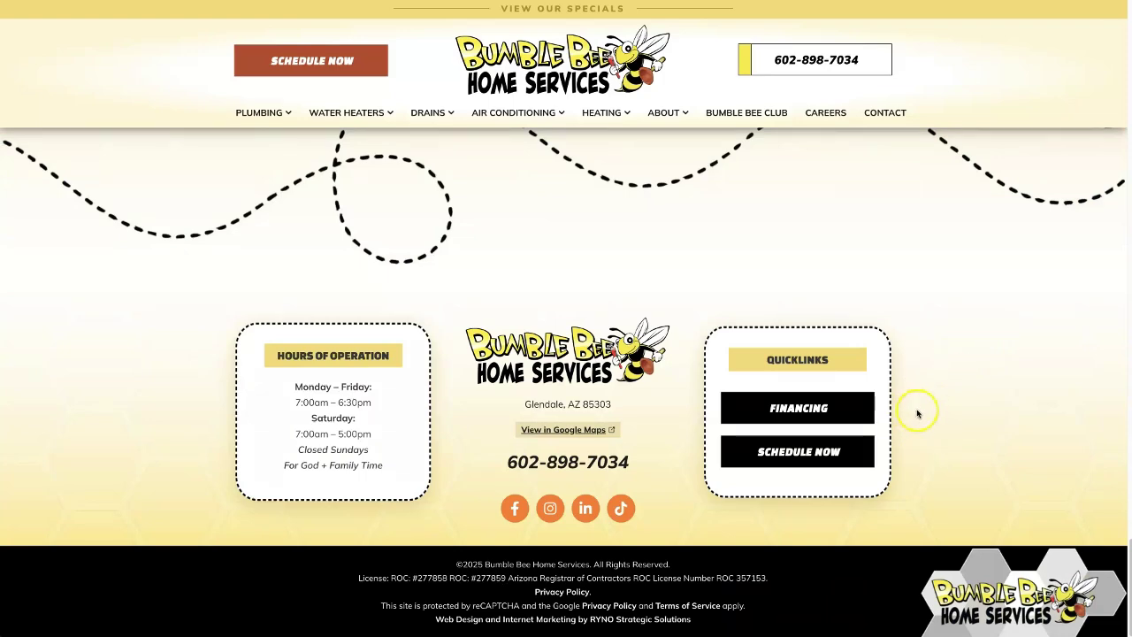
scroll(936, 398, up, 20)
key(alt+Left)
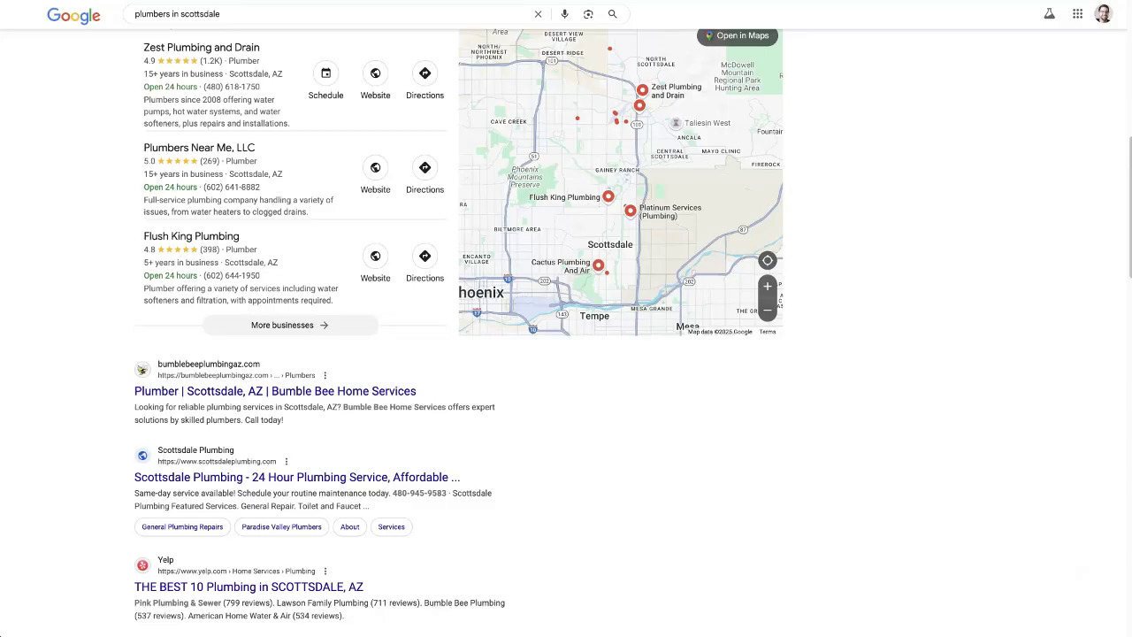
scroll(313, 460, down, 1)
scroll(243, 531, down, 1)
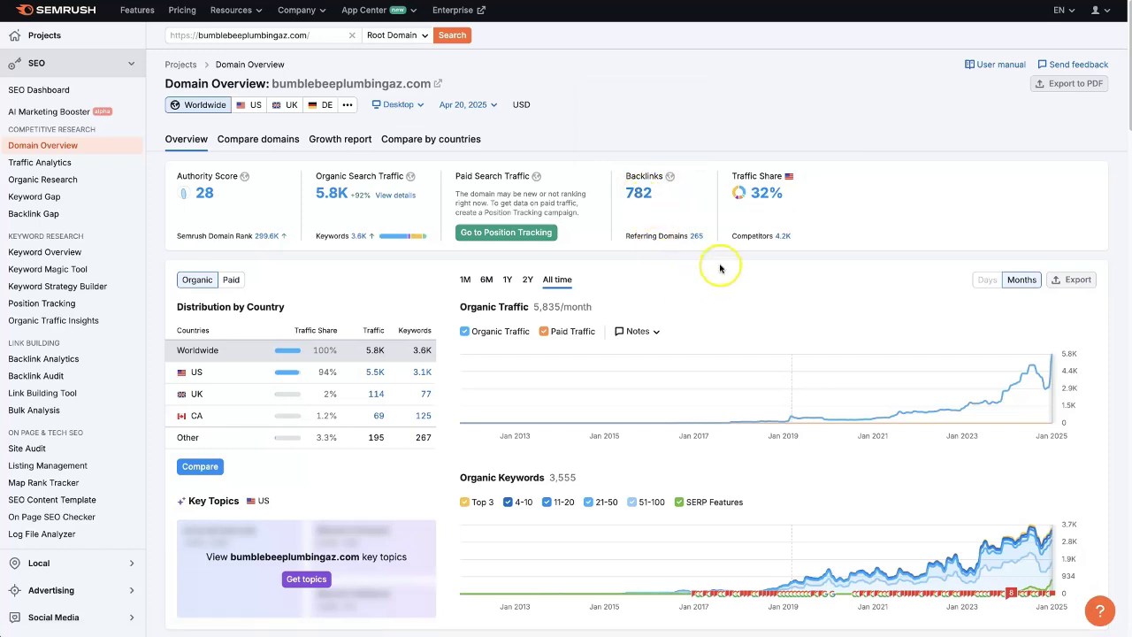
Step: Review the bumblebeeplumbingaz.com domain overview, including top organic keywords, keyword intent, branded traffic and main organic competitors
scroll(708, 312, down, 1)
scroll(707, 312, down, 4)
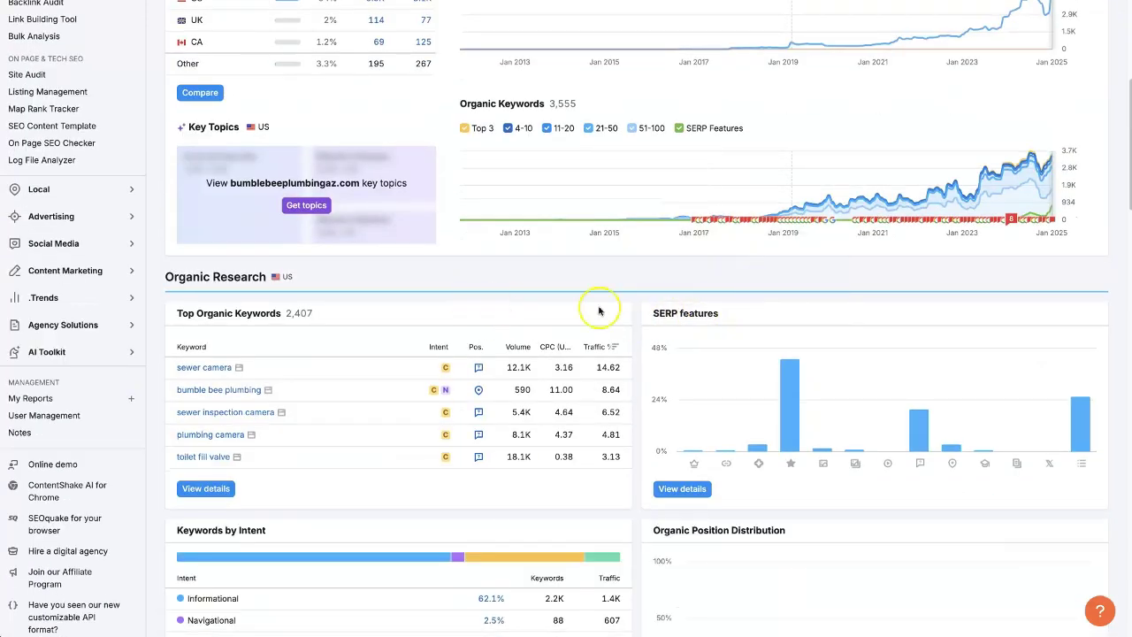
scroll(599, 308, down, 10)
scroll(663, 328, up, 6)
scroll(663, 332, down, 2)
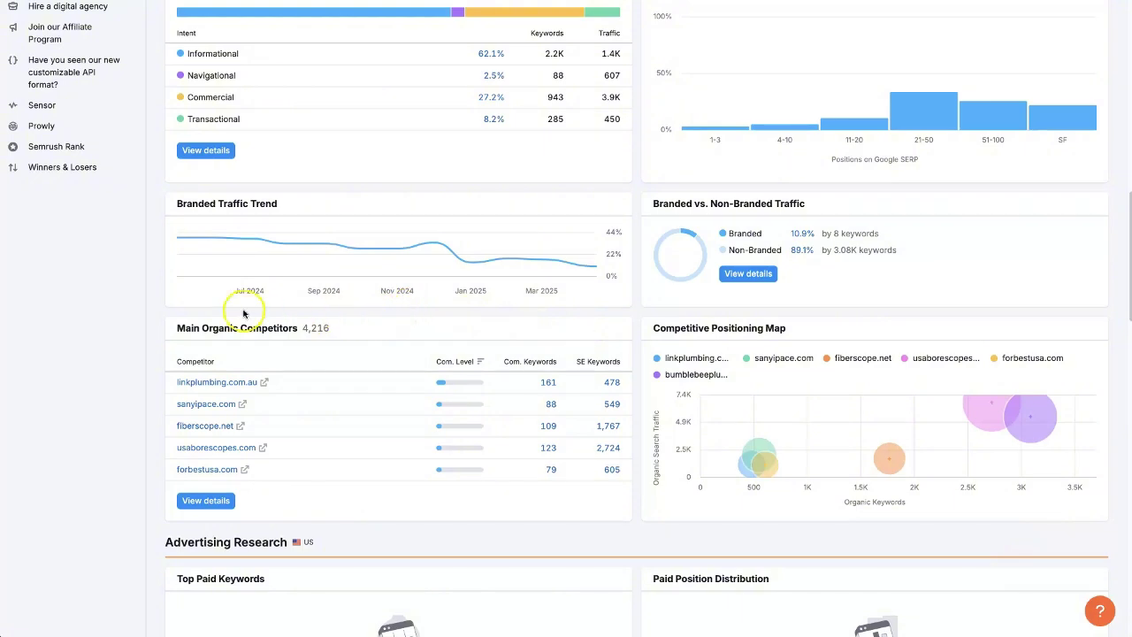
scroll(557, 331, up, 10)
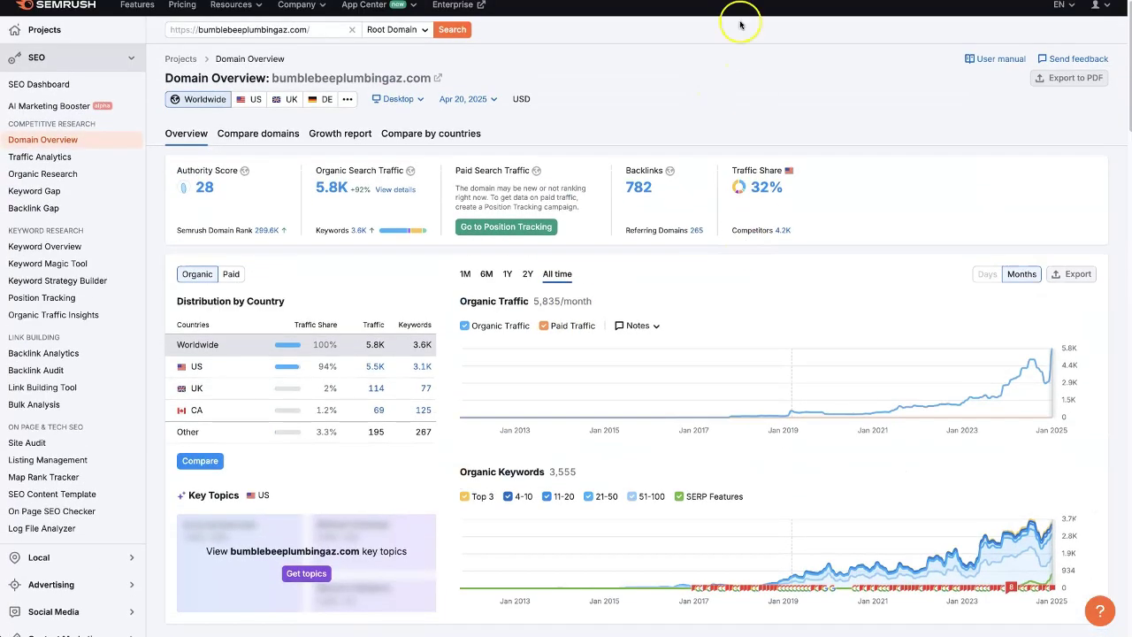
Step: Review the scottsdaleplumbing.com domain overview, comparing its organic competitors, branded traffic, keyword intent and top organic keywords
scroll(723, 449, down, 10)
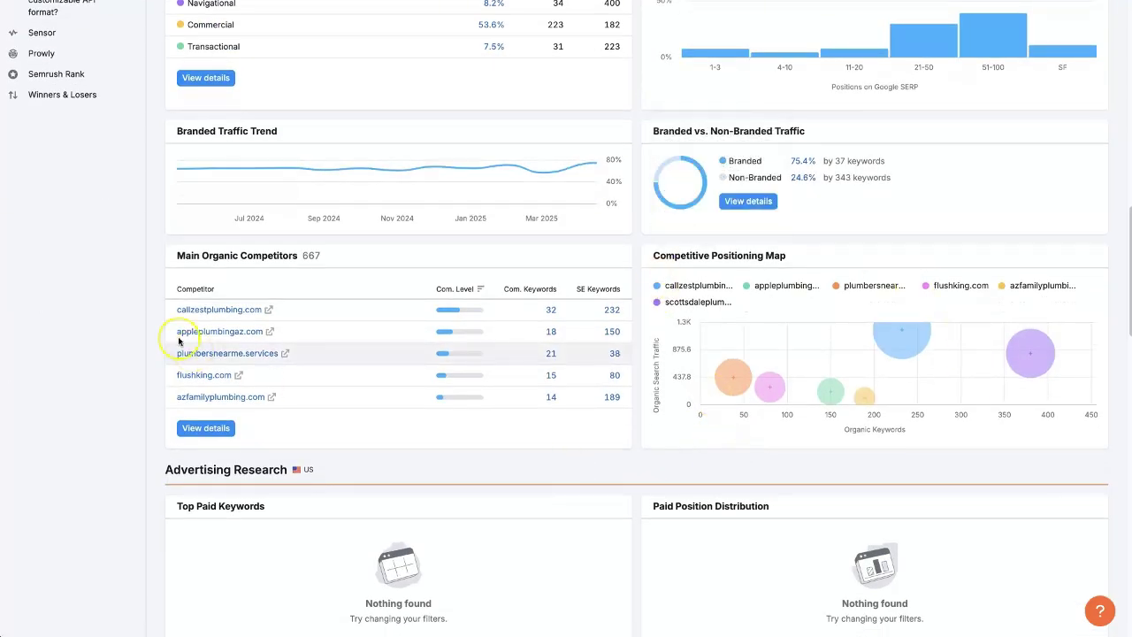
scroll(634, 451, down, 1)
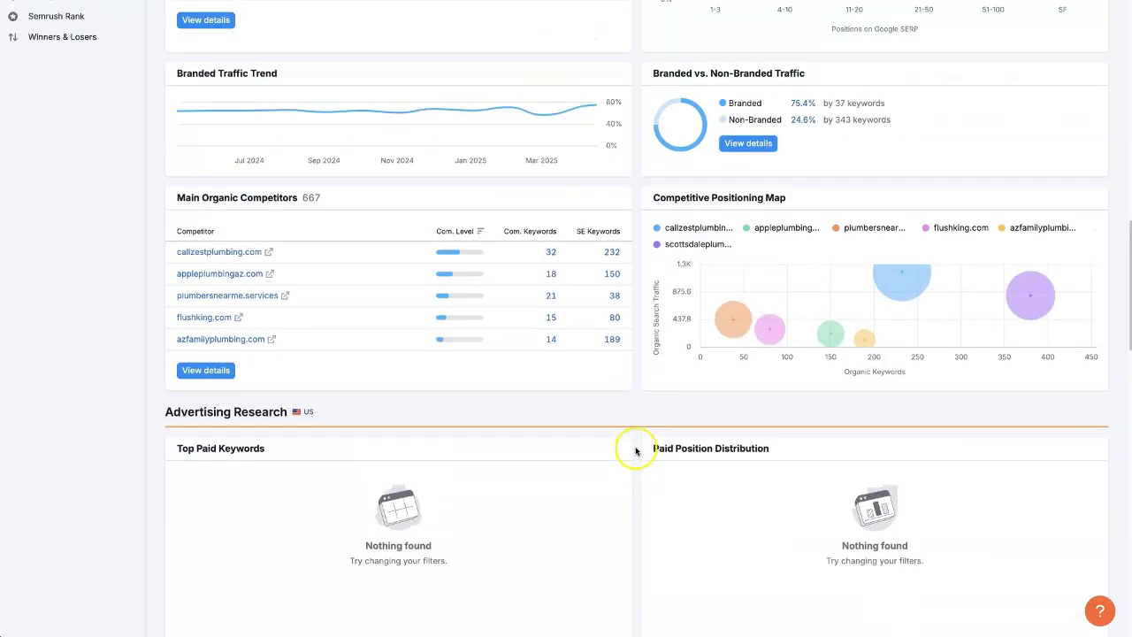
scroll(635, 451, up, 1)
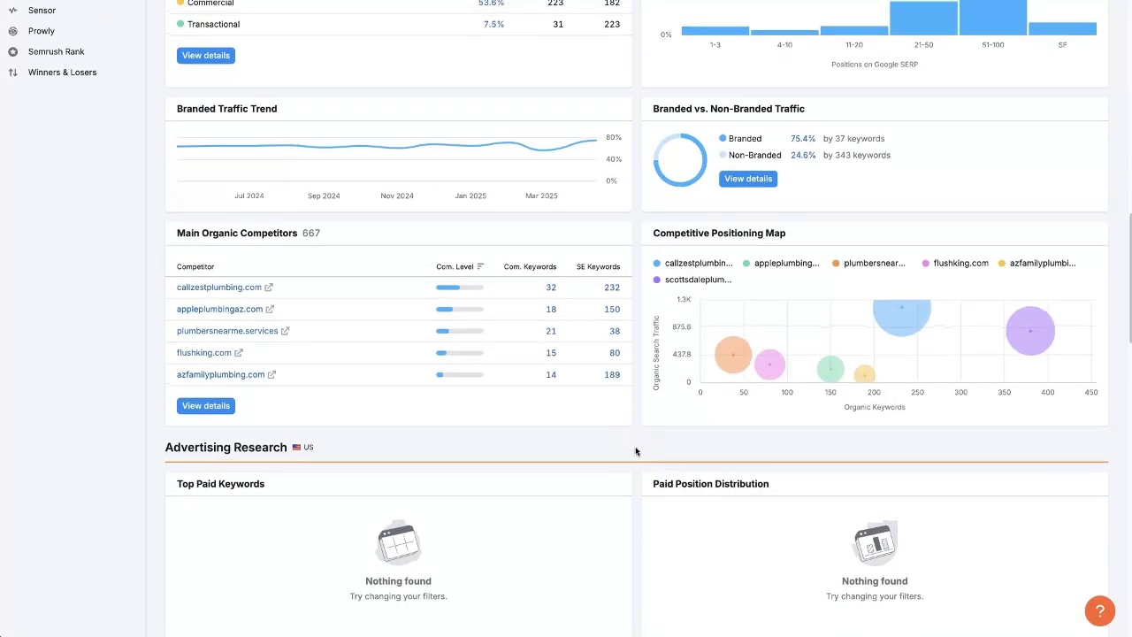
scroll(635, 451, up, 1)
scroll(636, 451, up, 5)
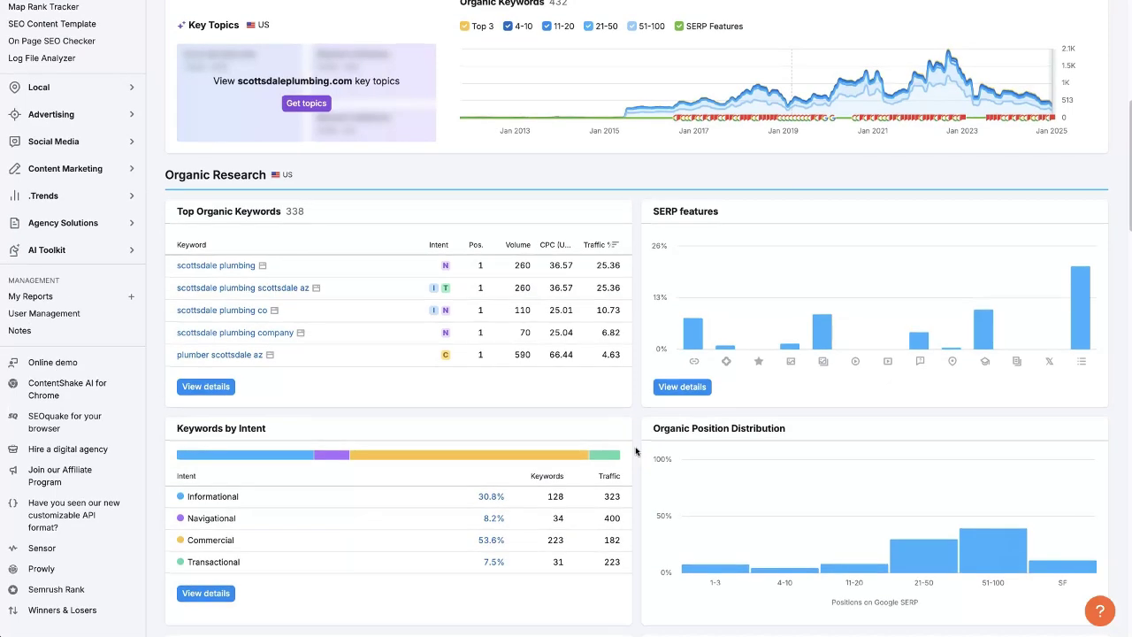
scroll(635, 451, up, 1)
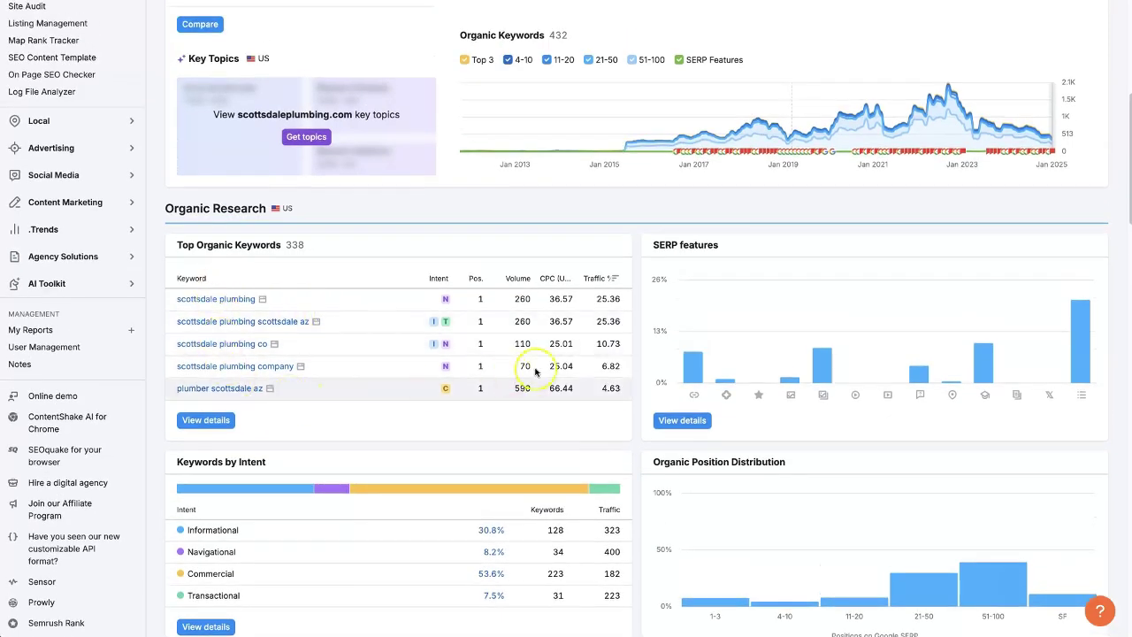
scroll(535, 372, up, 5)
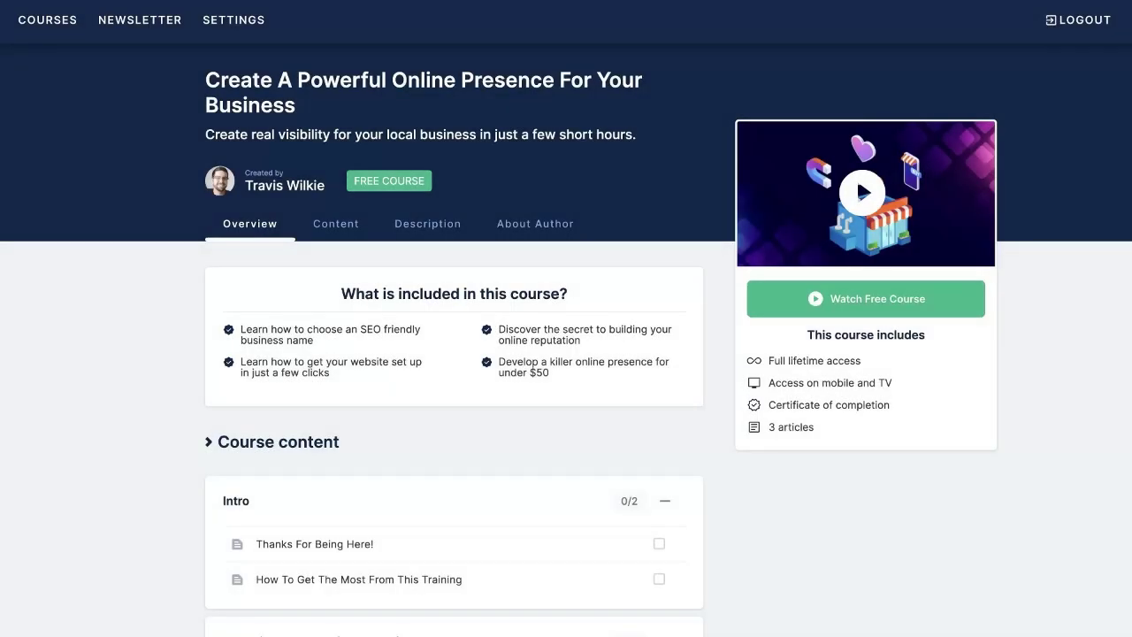
click(895, 509)
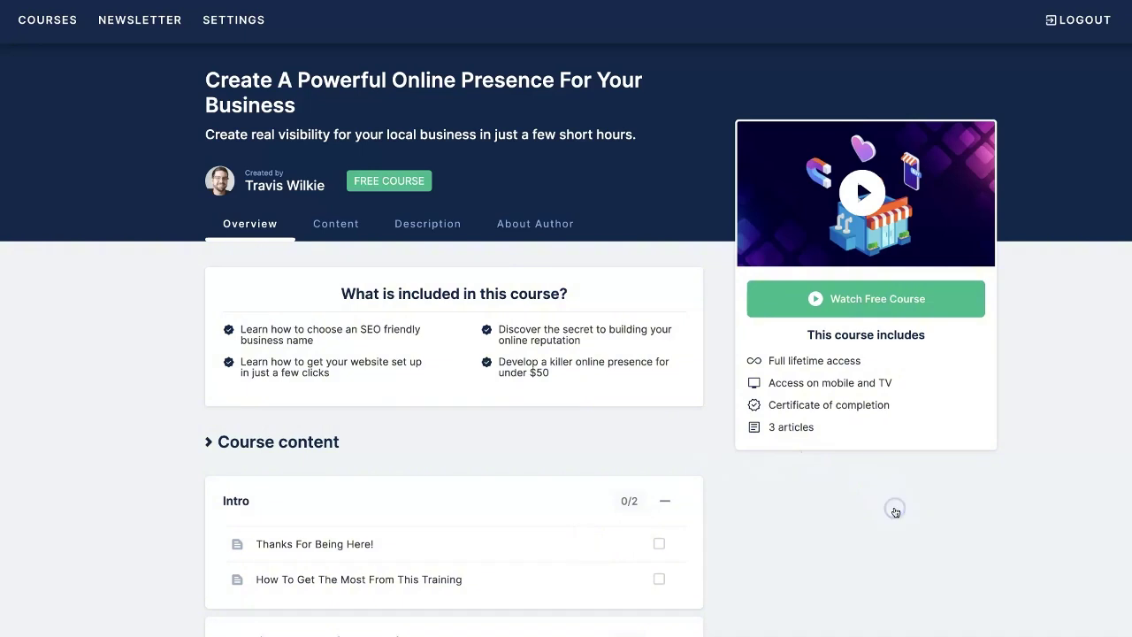